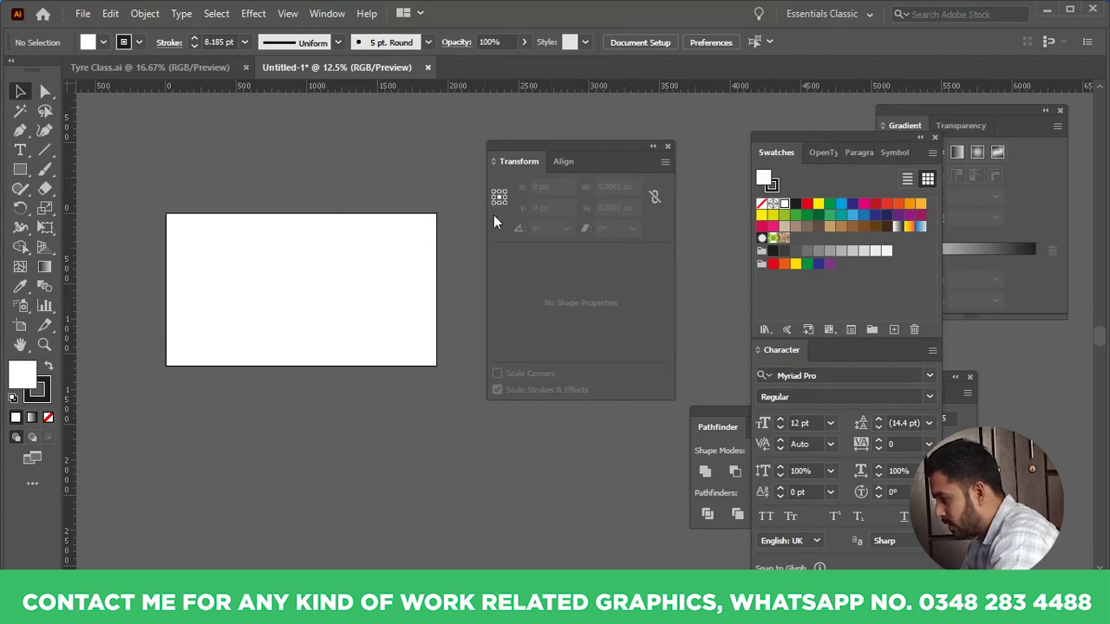
- Draw a square about 461 px wide inside the artboard and select it
{"action": "left_click", "coordinate": [20, 169]}
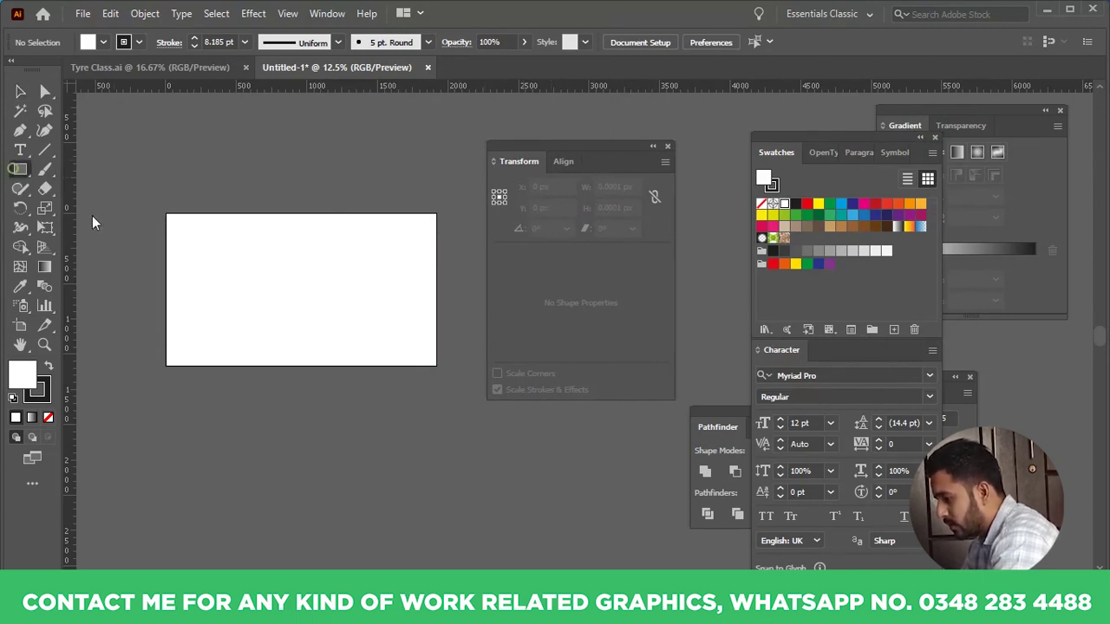
{"action": "left_click_drag", "start_coordinate": [228, 256], "coordinate": [295, 319]}
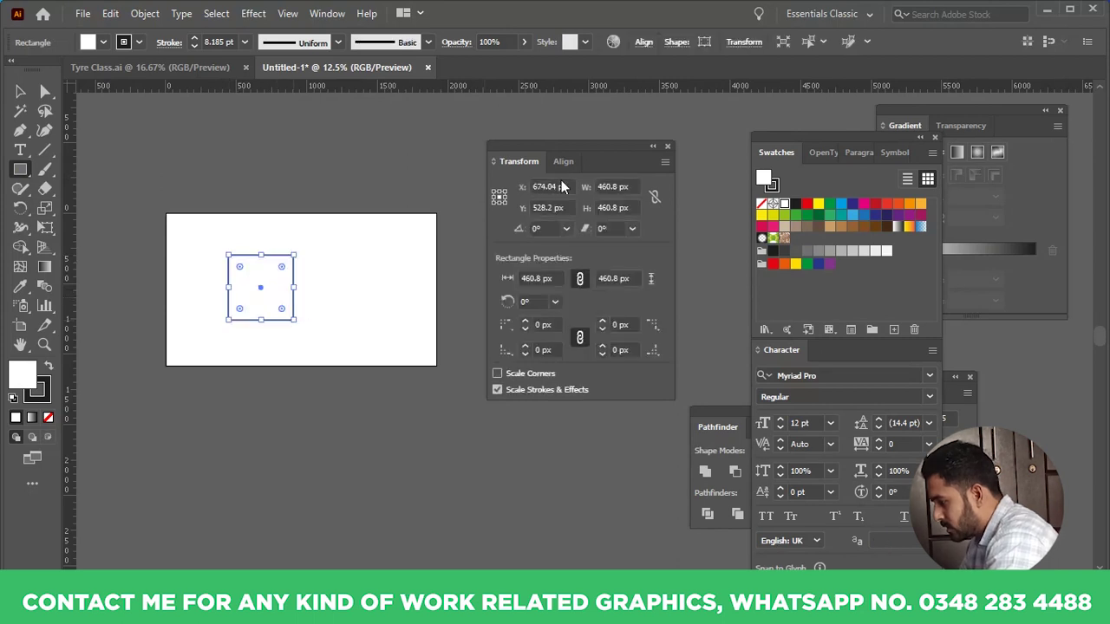
{"action": "key", "text": "v"}
{"action": "left_click", "coordinate": [335, 329]}
{"action": "key", "text": "ctrl+equal"}
{"action": "left_click_drag", "start_coordinate": [427, 244], "coordinate": [339, 342]}
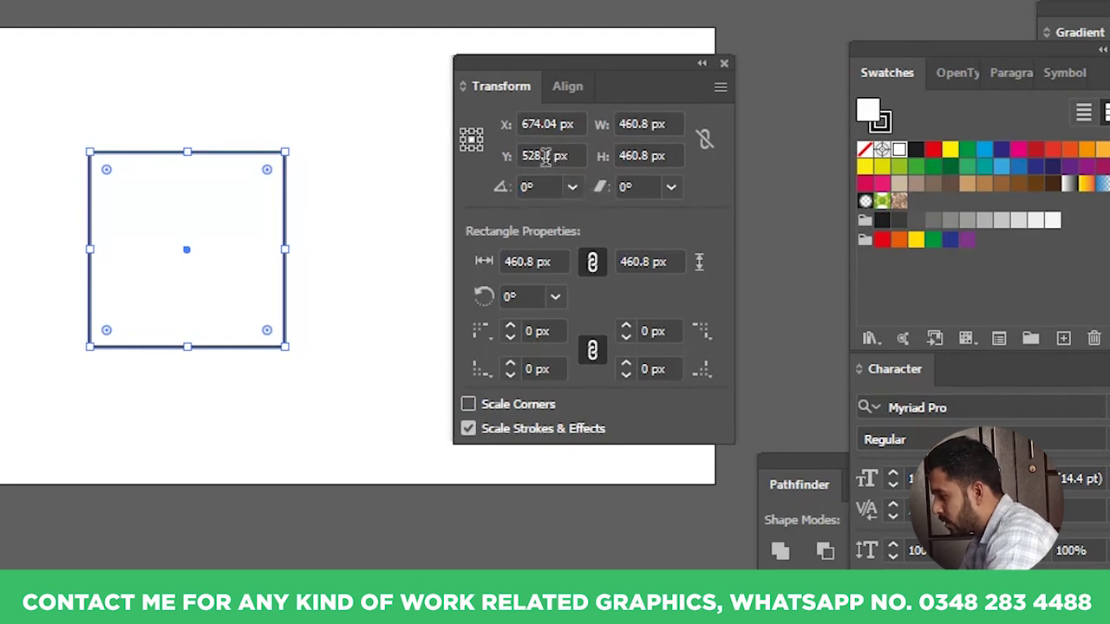
- Move the square downward by increasing its Y position to about 554 px
{"action": "left_click", "coordinate": [545, 156]}
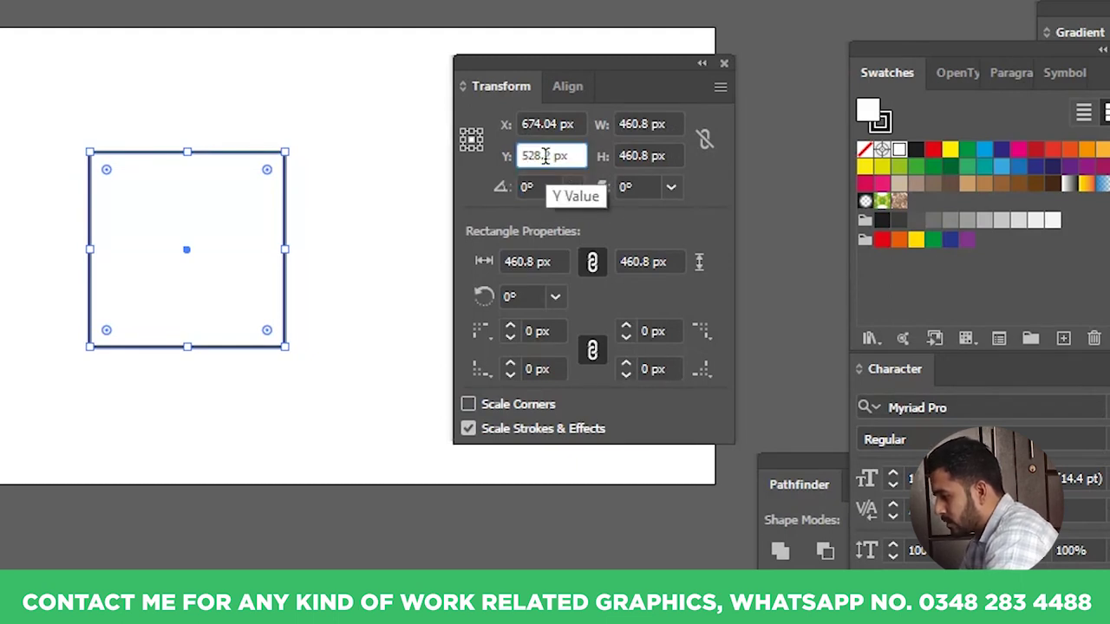
{"action": "left_click_drag", "start_coordinate": [558, 155], "coordinate": [536, 156]}
{"action": "type", "text": "30"}
{"action": "key", "text": "Return"}
{"action": "key", "text": "Up"}
{"action": "key", "text": "Up"}
{"action": "key", "text": "Up"}
{"action": "key", "text": "Up"}
{"action": "key", "text": "Up"}
{"action": "key", "text": "Up"}
{"action": "key", "text": "Up"}
{"action": "key", "text": "Up"}
{"action": "key", "text": "Up"}
{"action": "key", "text": "Up"}
{"action": "key", "text": "Up"}
{"action": "key", "text": "Up"}
{"action": "key", "text": "Up"}
{"action": "key", "text": "Up"}
{"action": "key", "text": "Up"}
{"action": "key", "text": "Up"}
{"action": "key", "text": "Up"}
{"action": "key", "text": "Up"}
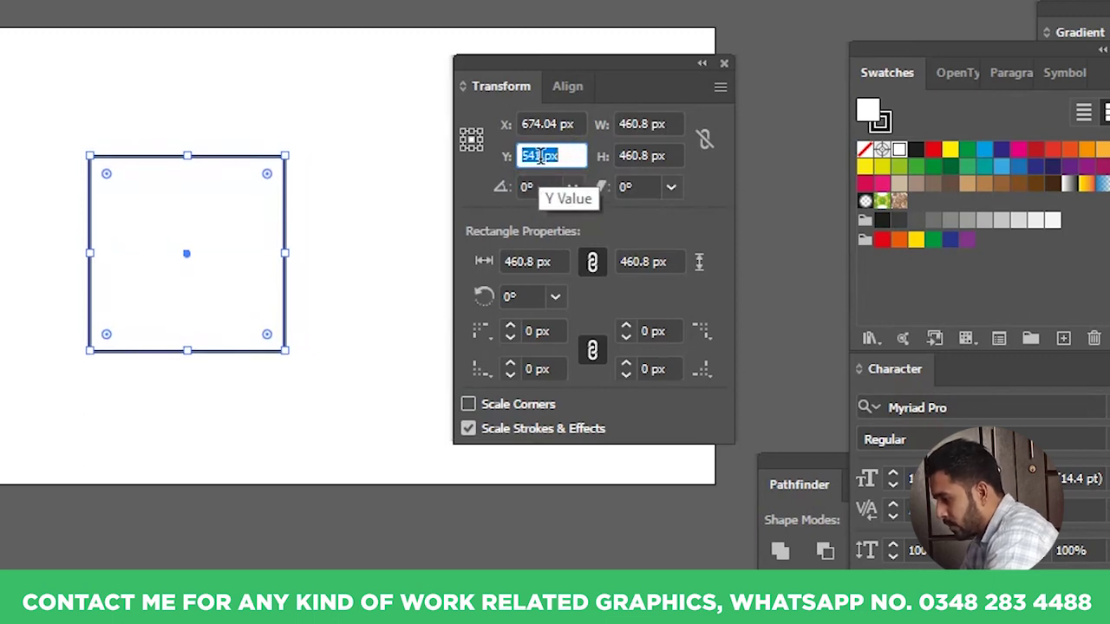
{"action": "key", "text": "Up"}
{"action": "key", "text": "Up"}
{"action": "key", "text": "Up"}
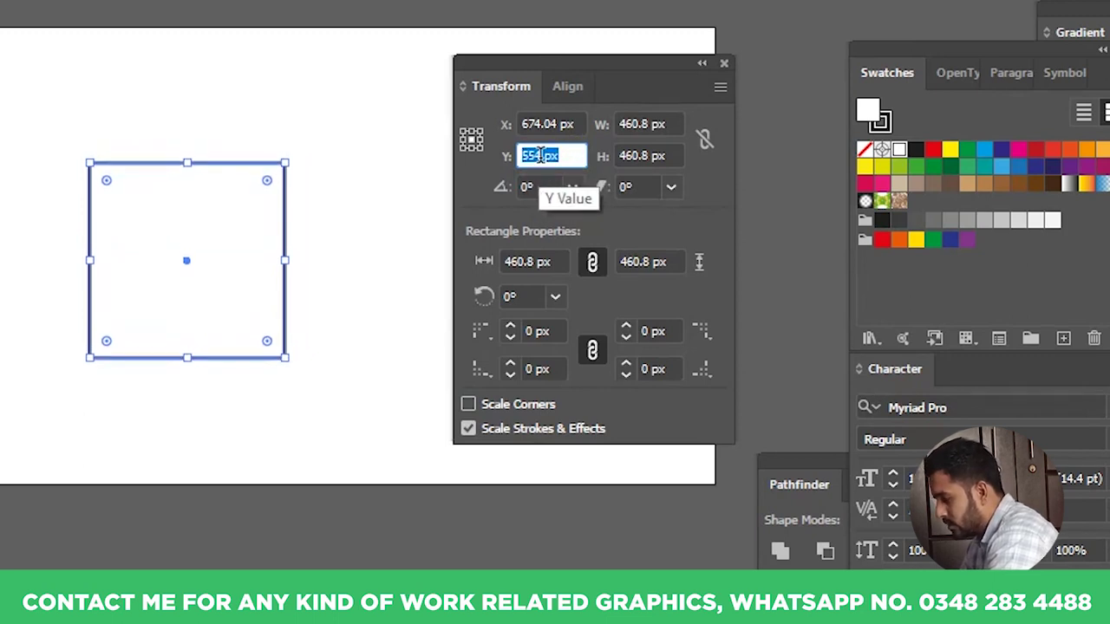
{"action": "key", "text": "Up"}
{"action": "key", "text": "Up"}
{"action": "key", "text": "Up"}
- Move the square upward by stepping its Y position to 506 px
{"action": "key", "text": "Down"}
{"action": "key", "text": "Down"}
{"action": "key", "text": "Down"}
{"action": "key", "text": "Down"}
{"action": "key", "text": "Down"}
{"action": "key", "text": "Down"}
{"action": "key", "text": "Down"}
{"action": "key", "text": "Down"}
{"action": "key", "text": "Down"}
{"action": "key", "text": "Down"}
{"action": "key", "text": "Down"}
{"action": "key", "text": "Down"}
{"action": "key", "text": "Down"}
{"action": "key", "text": "Down"}
{"action": "key", "text": "Down"}
{"action": "key", "text": "Down"}
{"action": "key", "text": "Down"}
{"action": "key", "text": "Down"}
{"action": "key", "text": "Down"}
{"action": "key", "text": "Down"}
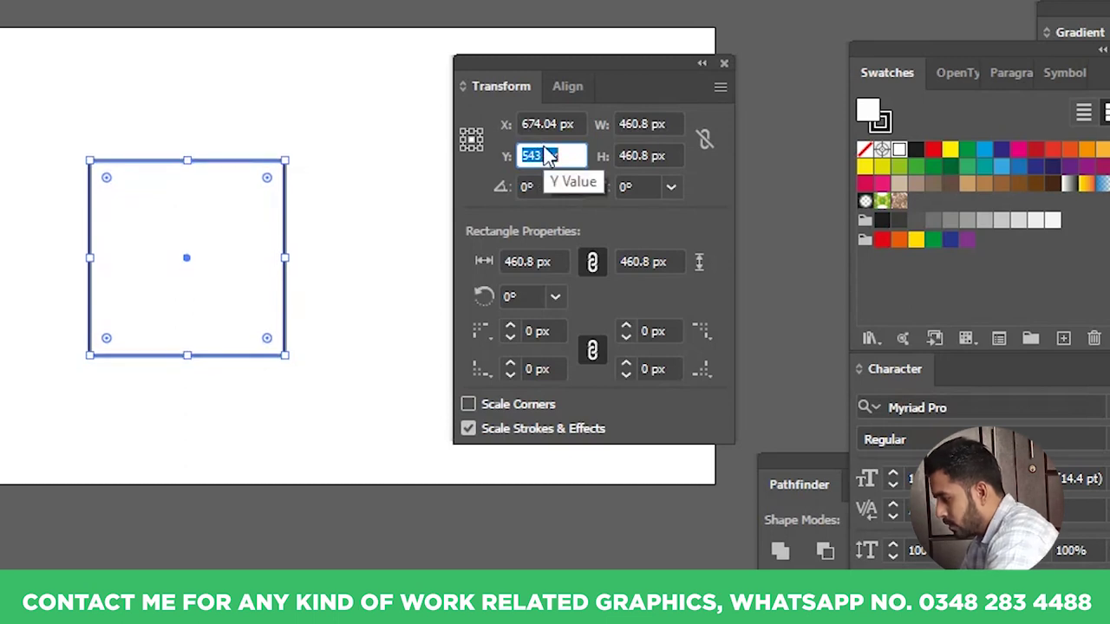
{"action": "key", "text": "Down"}
{"action": "key", "text": "Down"}
{"action": "key", "text": "Down"}
{"action": "key", "text": "Down"}
{"action": "key", "text": "Down"}
{"action": "key", "text": "Down"}
{"action": "key", "text": "Down"}
{"action": "key", "text": "Down"}
{"action": "key", "text": "Down"}
{"action": "key", "text": "Down"}
{"action": "key", "text": "Down"}
{"action": "key", "text": "Down"}
{"action": "key", "text": "Down"}
{"action": "key", "text": "Down"}
{"action": "key", "text": "Down"}
{"action": "key", "text": "Down"}
{"action": "key", "text": "Down"}
{"action": "key", "text": "Down"}
{"action": "key", "text": "Down"}
{"action": "key", "text": "Down"}
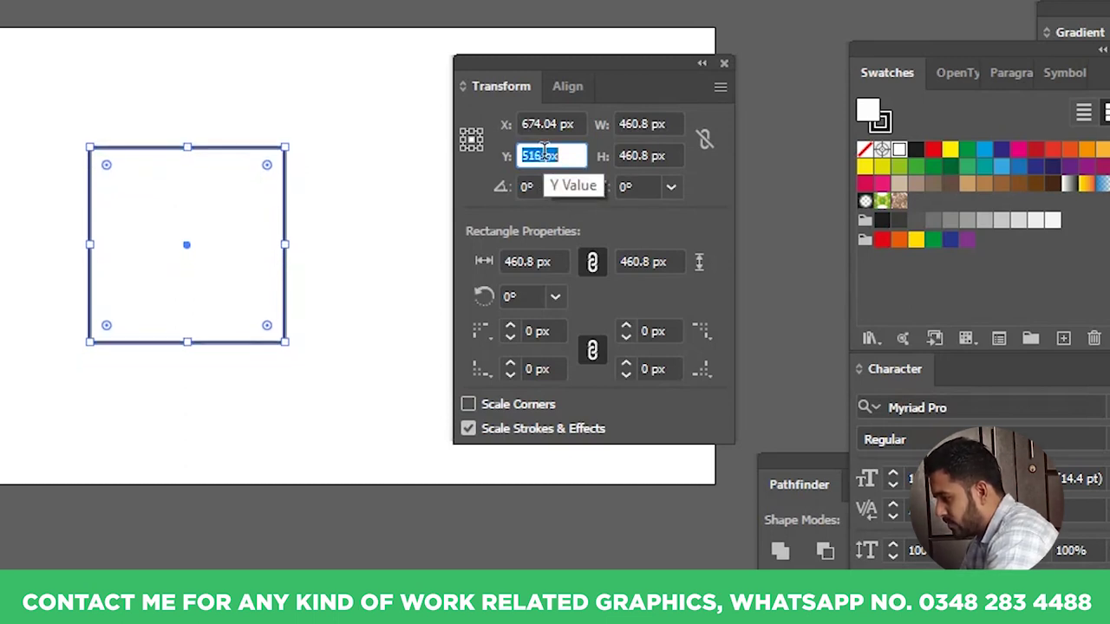
- Move the square sideways by stepping its X position to 698 px
{"action": "left_click", "coordinate": [576, 124]}
{"action": "key", "text": "Up"}
{"action": "key", "text": "Up"}
{"action": "key", "text": "Up"}
{"action": "key", "text": "Up"}
{"action": "key", "text": "Up"}
{"action": "key", "text": "Up"}
{"action": "key", "text": "Up"}
{"action": "key", "text": "Up"}
{"action": "key", "text": "Up"}
{"action": "key", "text": "Up"}
{"action": "key", "text": "Up"}
{"action": "key", "text": "Up"}
{"action": "key", "text": "Up"}
{"action": "key", "text": "Up"}
{"action": "key", "text": "Up"}
{"action": "key", "text": "Up"}
{"action": "key", "text": "Up"}
{"action": "key", "text": "Up"}
{"action": "key", "text": "Up"}
{"action": "key", "text": "Up"}
{"action": "key", "text": "Up"}
{"action": "key", "text": "Up"}
{"action": "key", "text": "Up"}
{"action": "key", "text": "Up"}
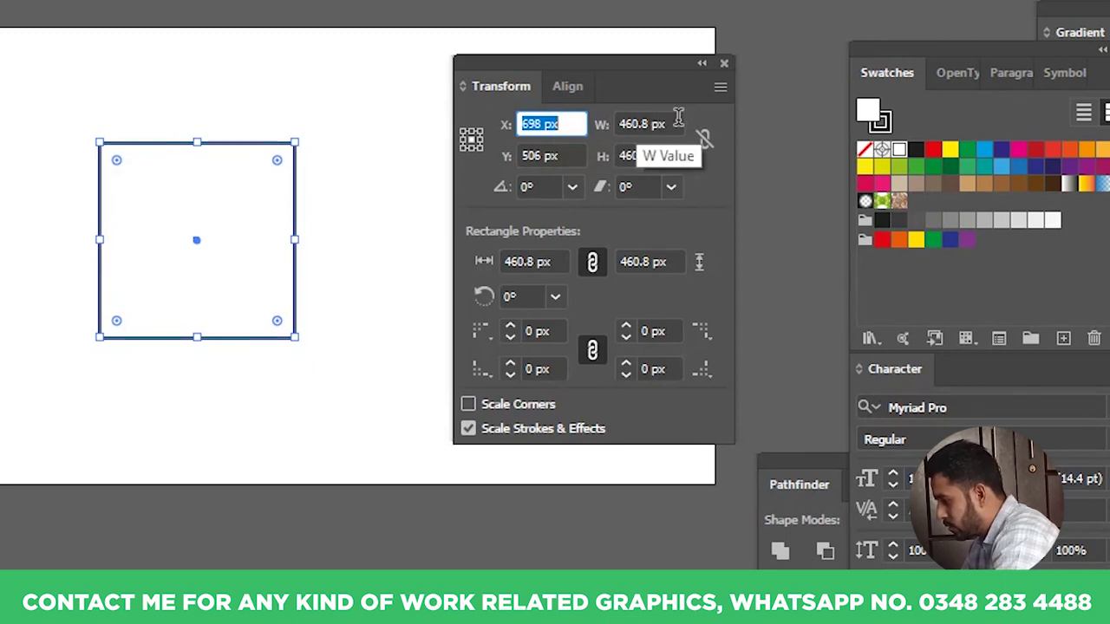
- Widen the square by stepping its width to 493 px
{"action": "left_click", "coordinate": [605, 124]}
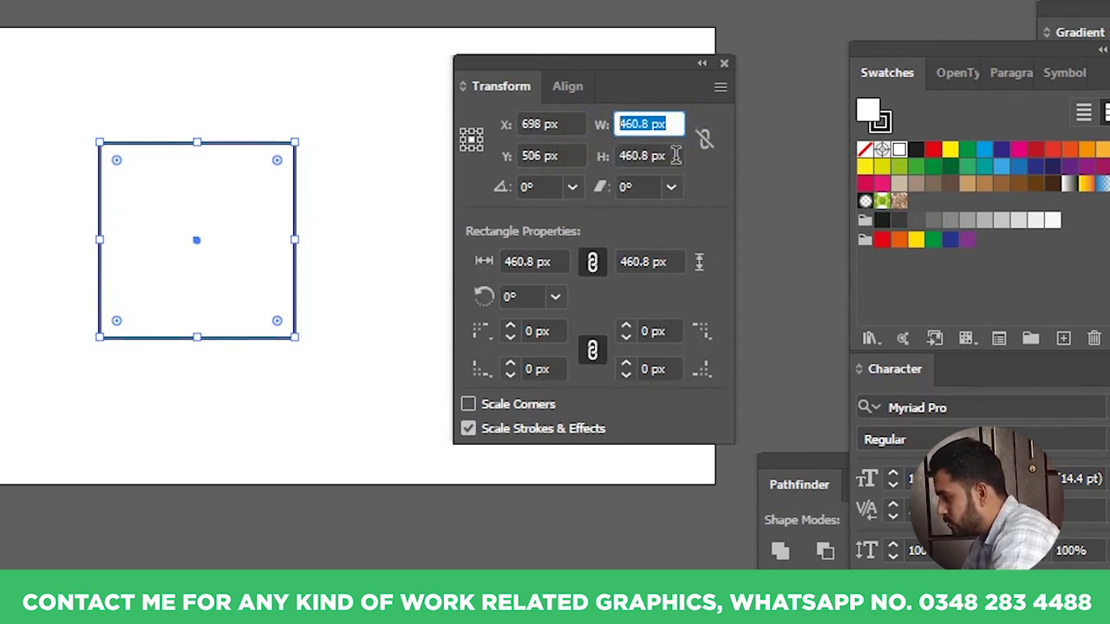
{"action": "left_click", "coordinate": [609, 156]}
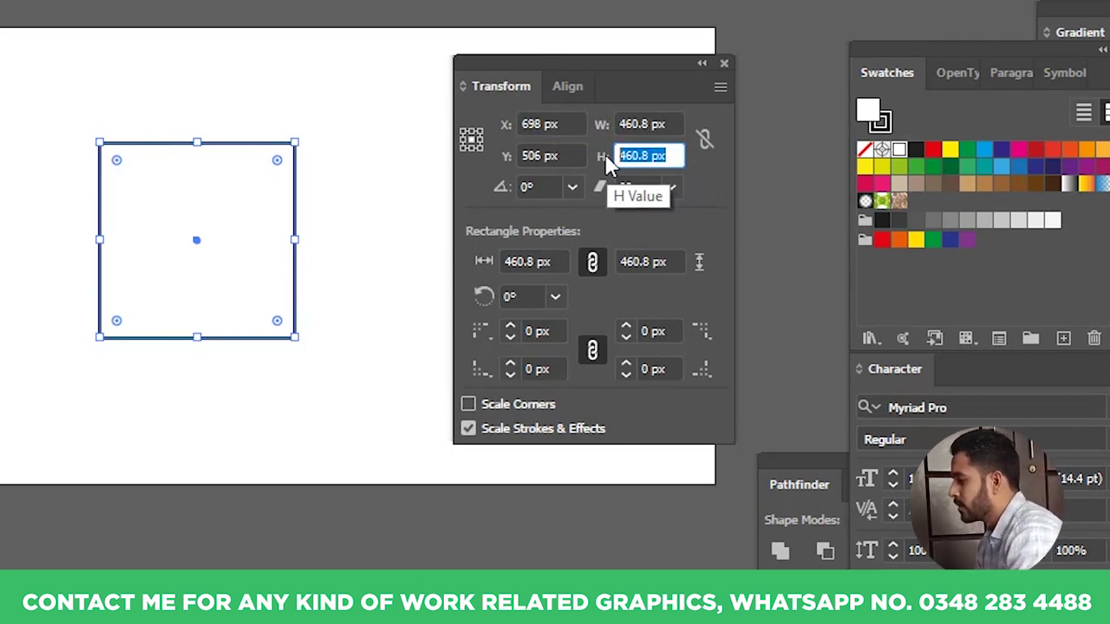
{"action": "left_click", "coordinate": [676, 124]}
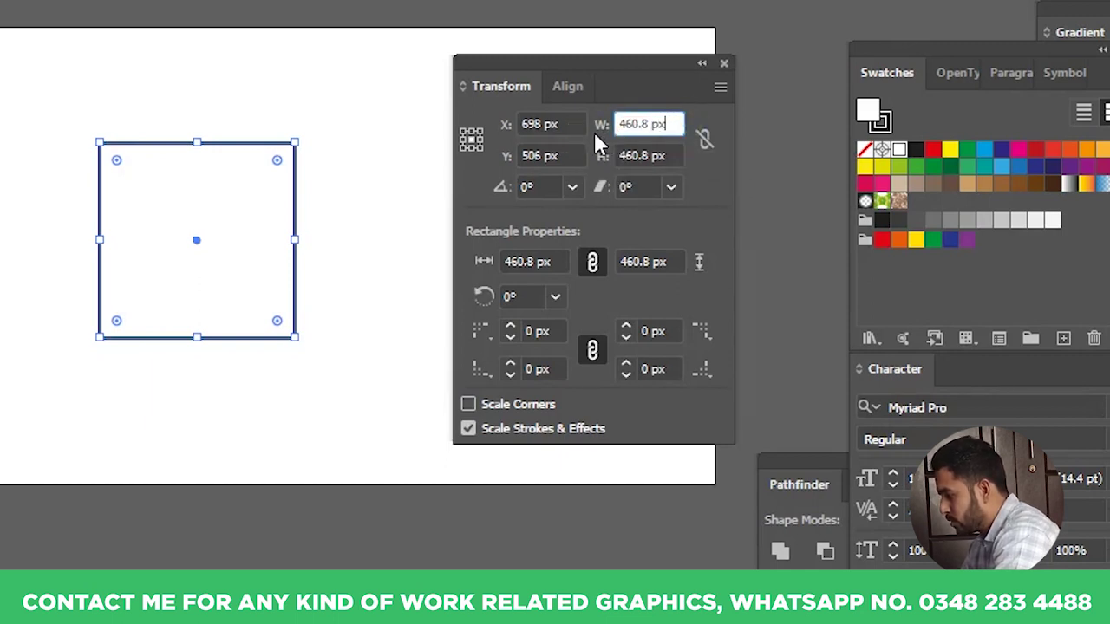
{"action": "double_click", "coordinate": [675, 124]}
{"action": "key", "text": "Up"}
{"action": "key", "text": "Up"}
{"action": "key", "text": "Up"}
{"action": "key", "text": "Up"}
{"action": "key", "text": "Up"}
{"action": "key", "text": "Up"}
{"action": "key", "text": "Up"}
{"action": "key", "text": "Up"}
{"action": "key", "text": "Up"}
{"action": "key", "text": "Up"}
{"action": "key", "text": "Up"}
{"action": "key", "text": "Up"}
{"action": "key", "text": "Up"}
{"action": "key", "text": "Up"}
{"action": "key", "text": "Up"}
{"action": "key", "text": "Up"}
{"action": "key", "text": "Up"}
{"action": "key", "text": "Up"}
{"action": "key", "text": "Up"}
{"action": "key", "text": "Up"}
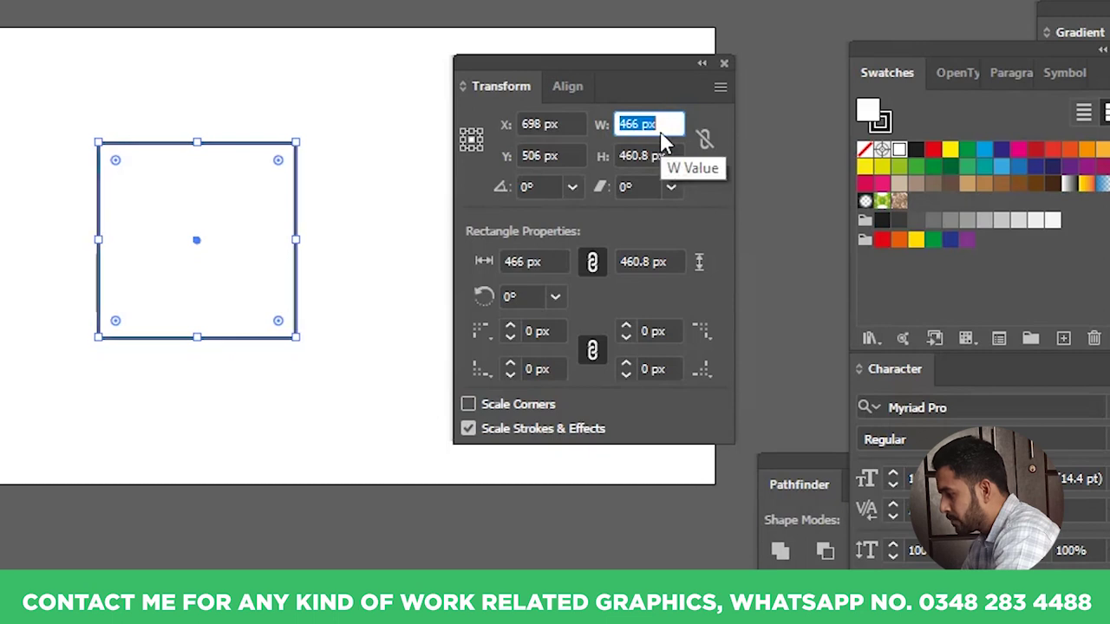
{"action": "key", "text": "Up"}
{"action": "key", "text": "Up"}
{"action": "key", "text": "Up"}
{"action": "key", "text": "Up"}
{"action": "key", "text": "Up"}
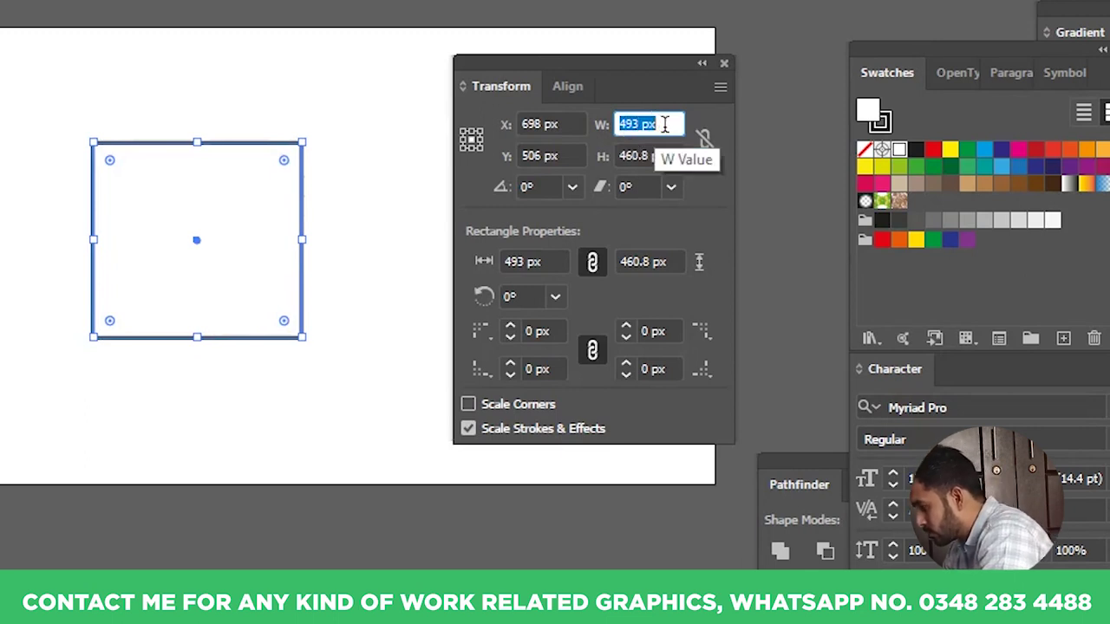
- Set the shape's width to 700 px and its height to 700 px
{"action": "key", "text": "BackSpace"}
{"action": "type", "text": "700"}
{"action": "key", "text": "Return"}
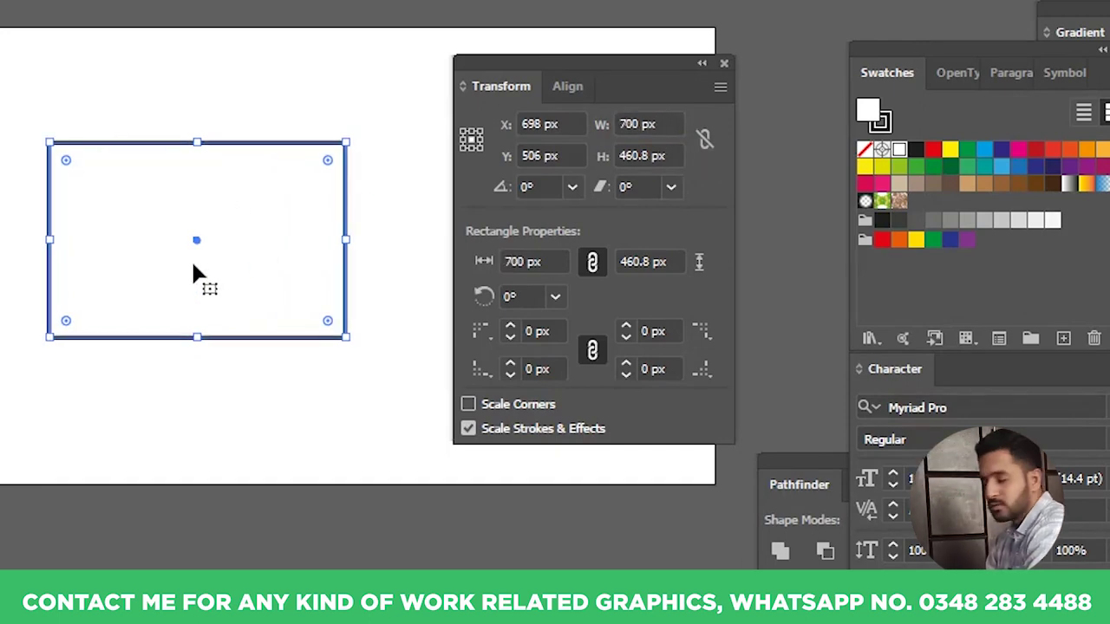
{"action": "left_click", "coordinate": [649, 158]}
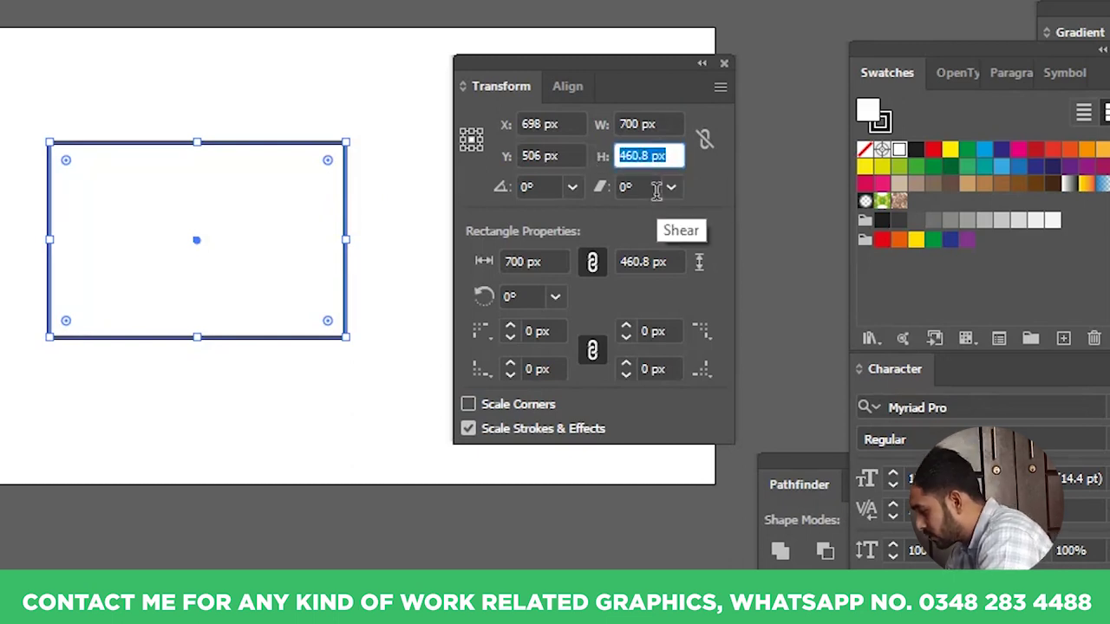
{"action": "type", "text": "700"}
{"action": "key", "text": "Return"}
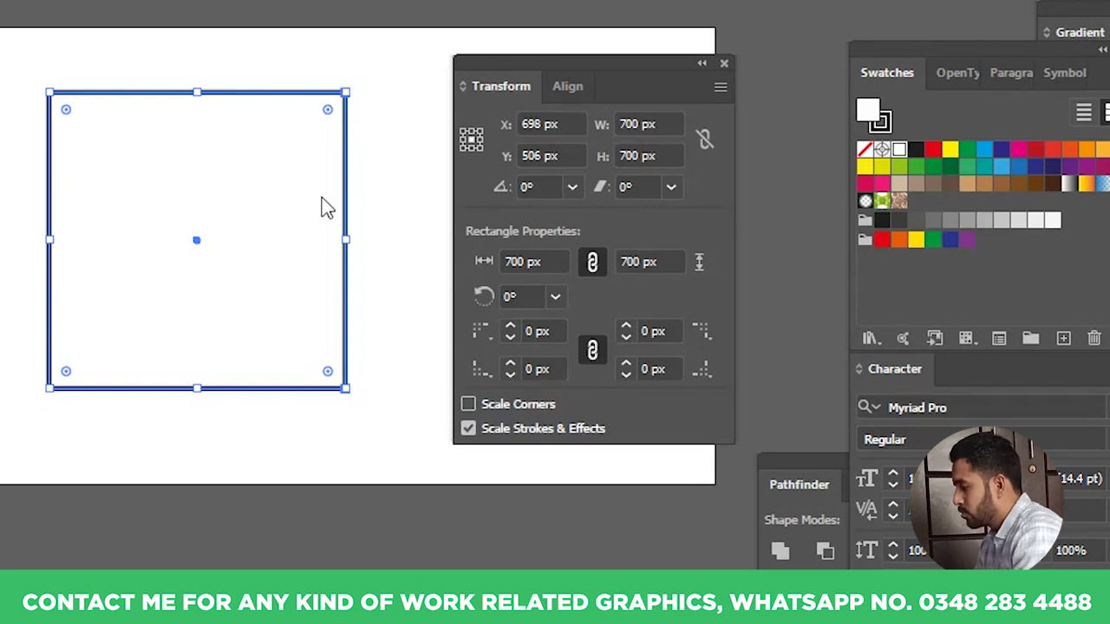
- Constrain the width and height proportions and enlarge the square proportionally to 707 px
{"action": "left_click", "coordinate": [705, 142]}
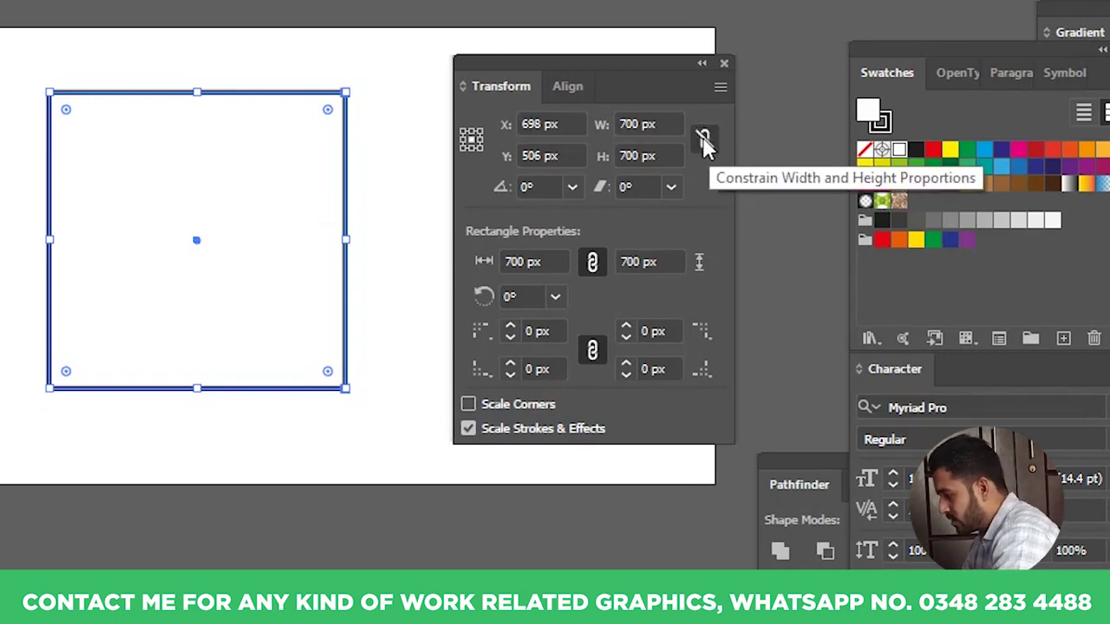
{"action": "left_click", "coordinate": [705, 141]}
{"action": "left_click", "coordinate": [672, 155]}
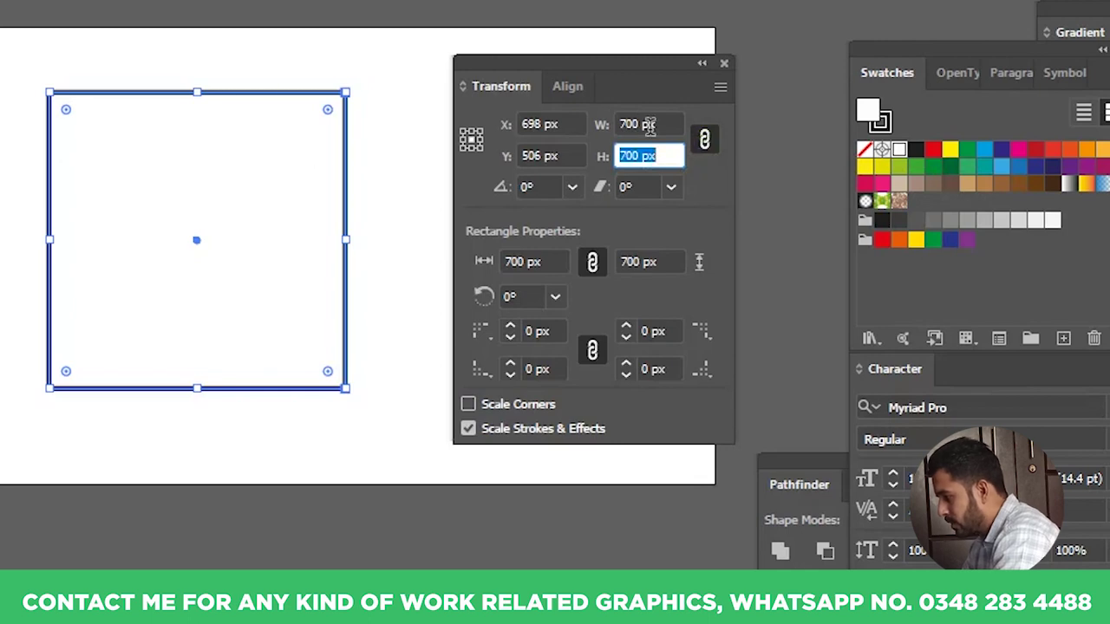
{"action": "left_click", "coordinate": [659, 123]}
{"action": "scroll", "coordinate": [659, 122], "scroll_direction": "up", "scroll_amount": 5}
{"action": "scroll", "coordinate": [660, 123], "scroll_direction": "up", "scroll_amount": 2}
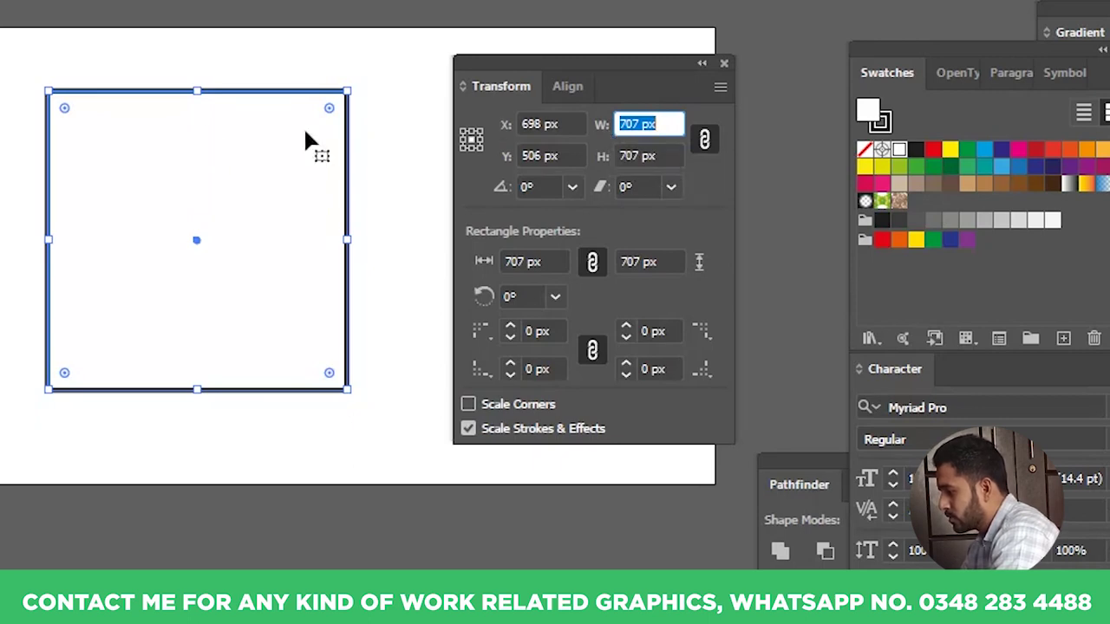
- Shrink the square proportionally to 636 px in width and height
{"action": "scroll", "coordinate": [665, 122], "scroll_direction": "down", "scroll_amount": 4}
{"action": "scroll", "coordinate": [666, 123], "scroll_direction": "down", "scroll_amount": 20}
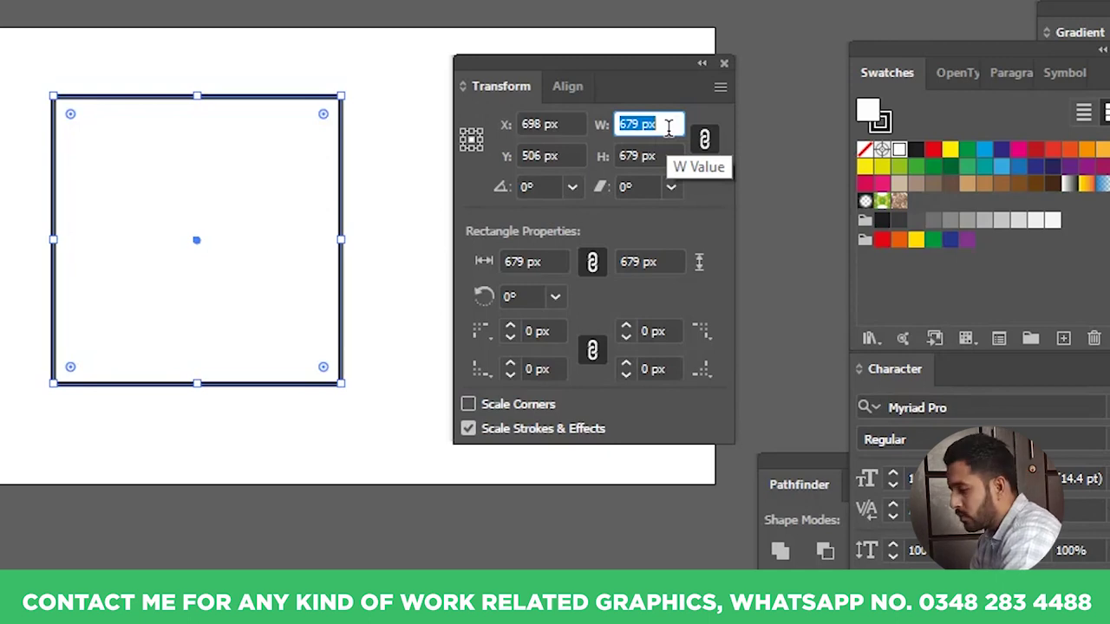
{"action": "scroll", "coordinate": [669, 127], "scroll_direction": "down", "scroll_amount": 20}
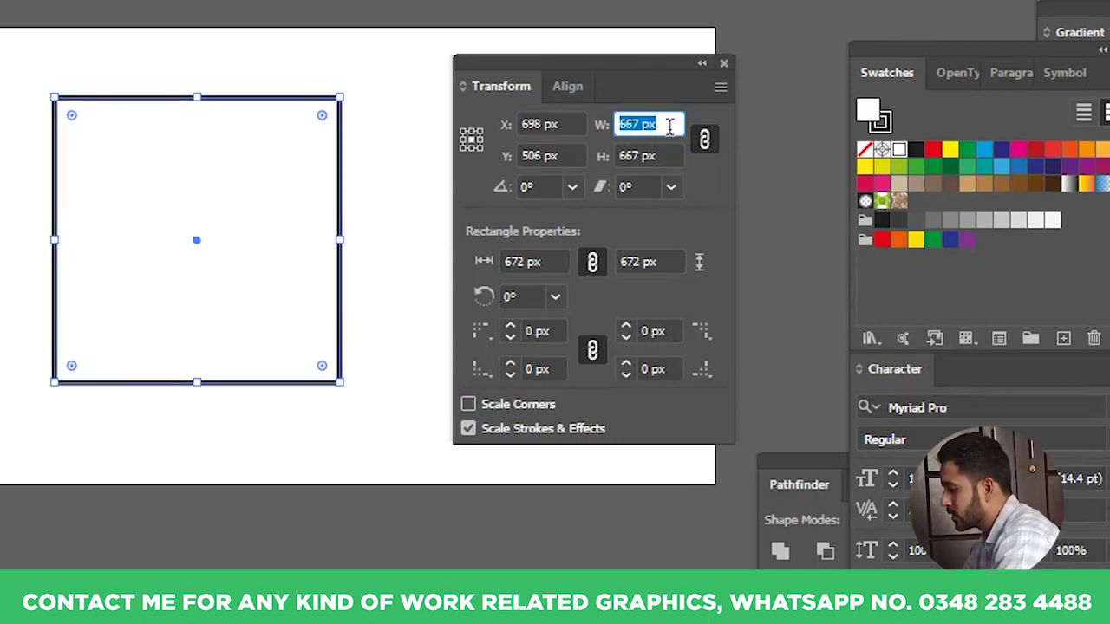
{"action": "scroll", "coordinate": [669, 127], "scroll_direction": "down", "scroll_amount": 15}
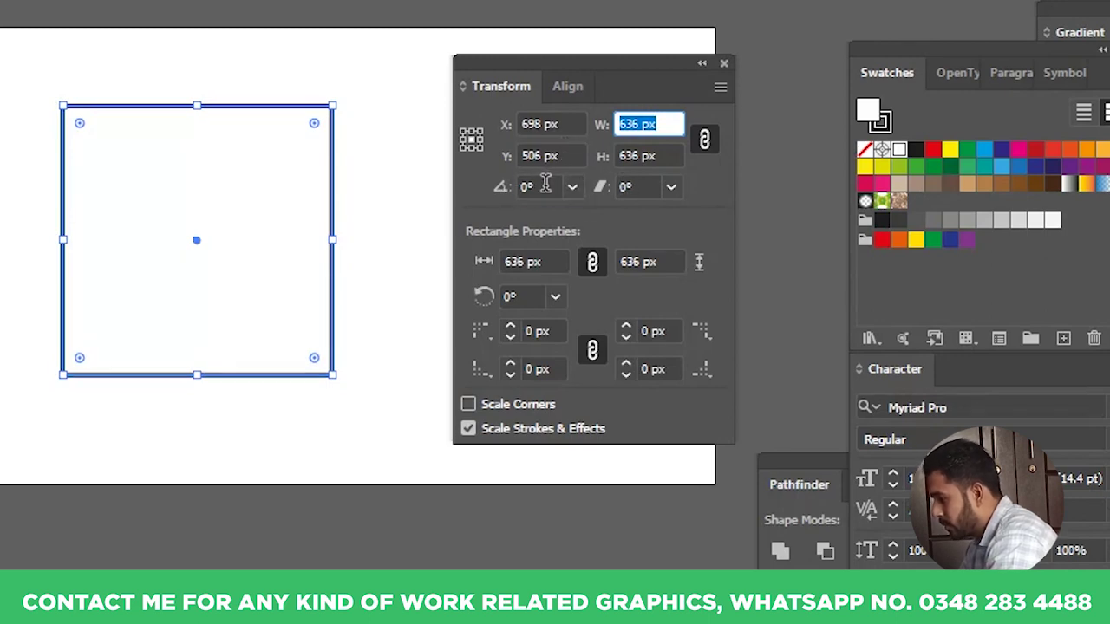
- Rotate the square to 12° and try shearing it by -20°
{"action": "scroll", "coordinate": [545, 186], "scroll_direction": "up", "scroll_amount": 6}
{"action": "scroll", "coordinate": [544, 186], "scroll_direction": "up", "scroll_amount": 6}
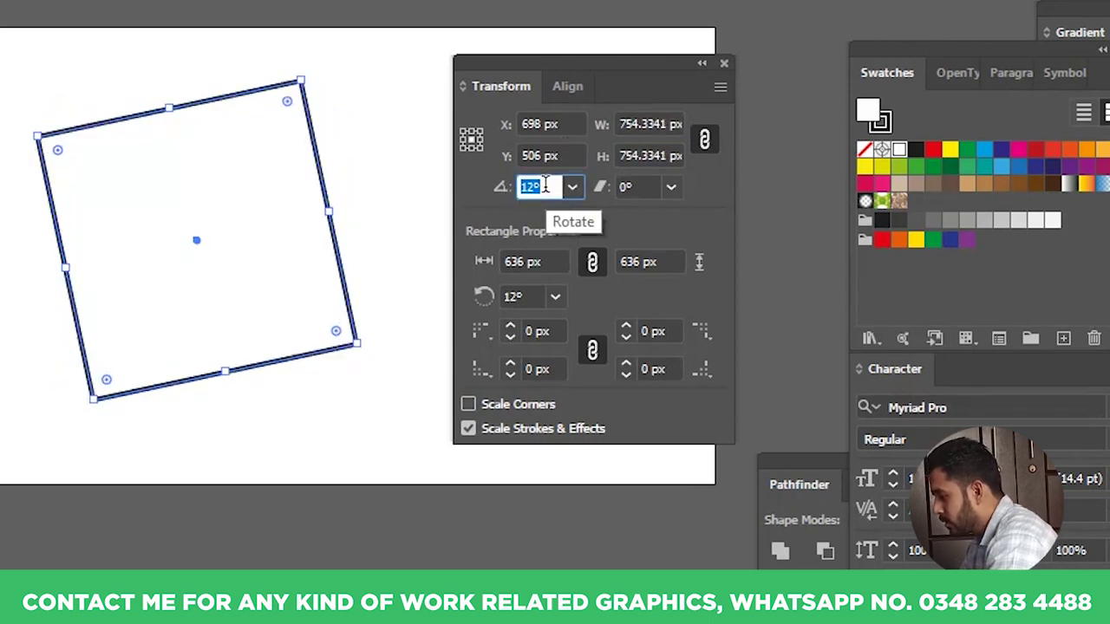
{"action": "left_click", "coordinate": [675, 193]}
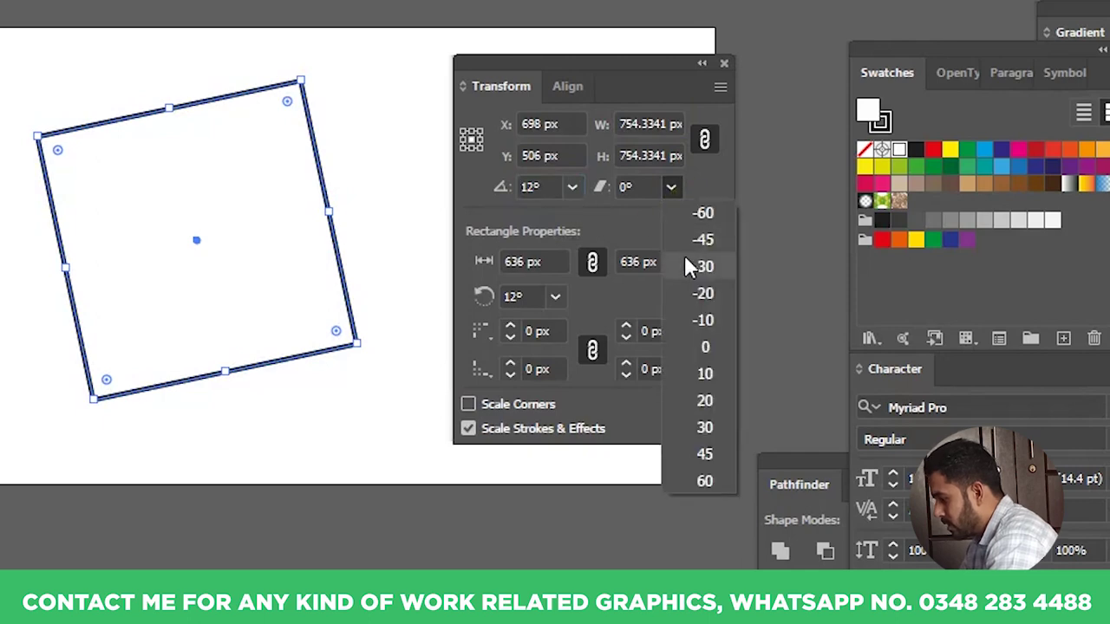
{"action": "left_click", "coordinate": [694, 295]}
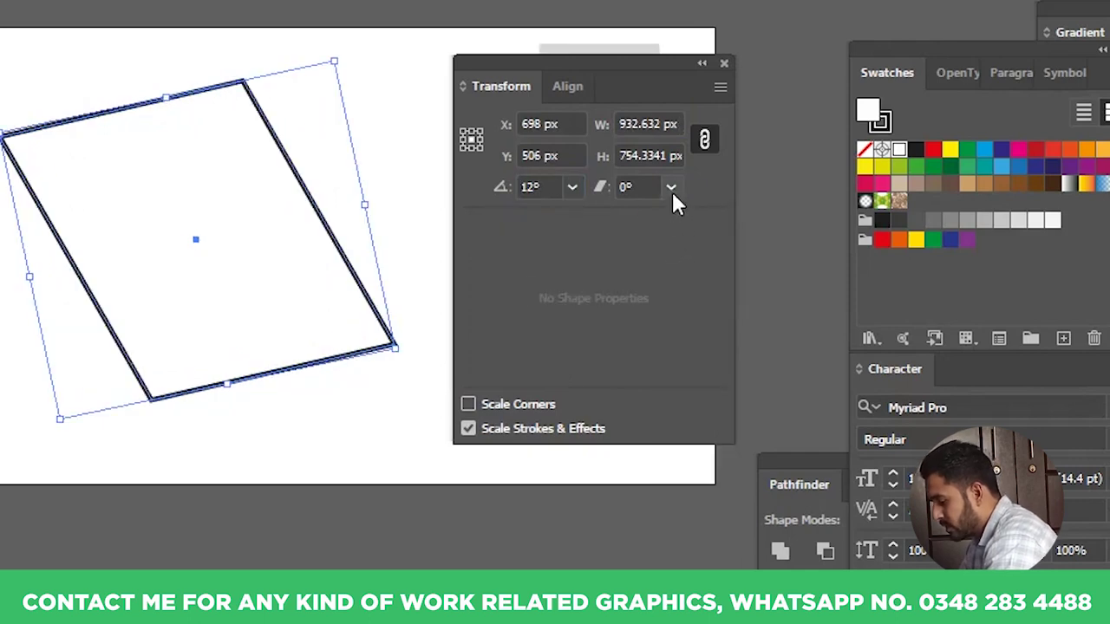
{"action": "key", "text": "ctrl+z"}
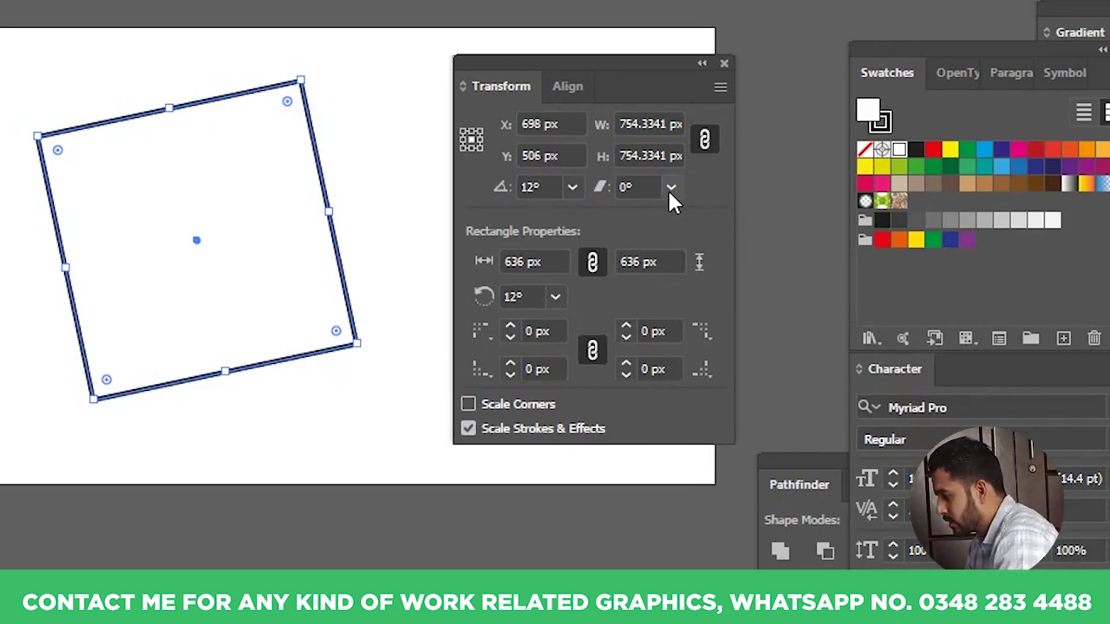
- Reset the square's rotation angle to 0°
{"action": "left_click", "coordinate": [573, 189]}
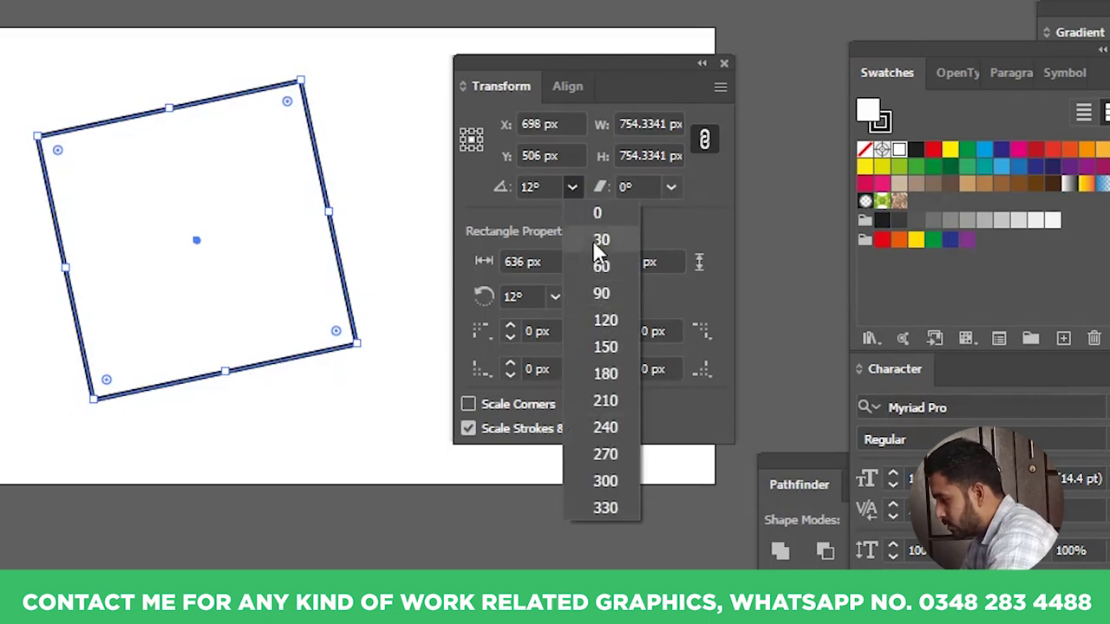
{"action": "left_click", "coordinate": [599, 216]}
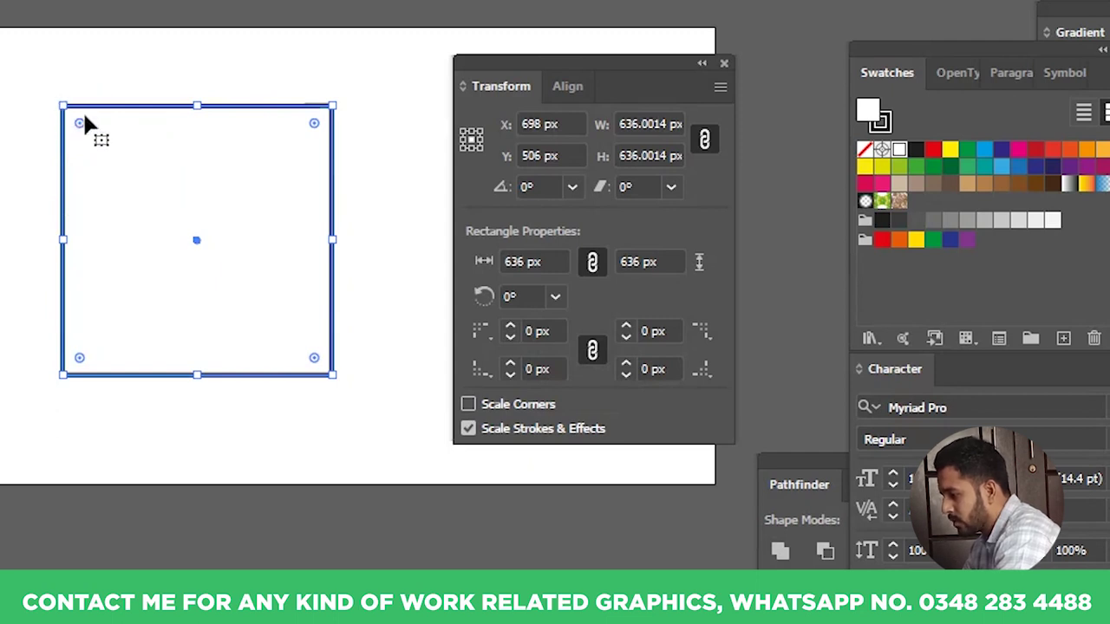
- Round all four linked corners of the square with a 26 px corner radius and deselect it
{"action": "left_click_drag", "start_coordinate": [78, 123], "coordinate": [39, 99]}
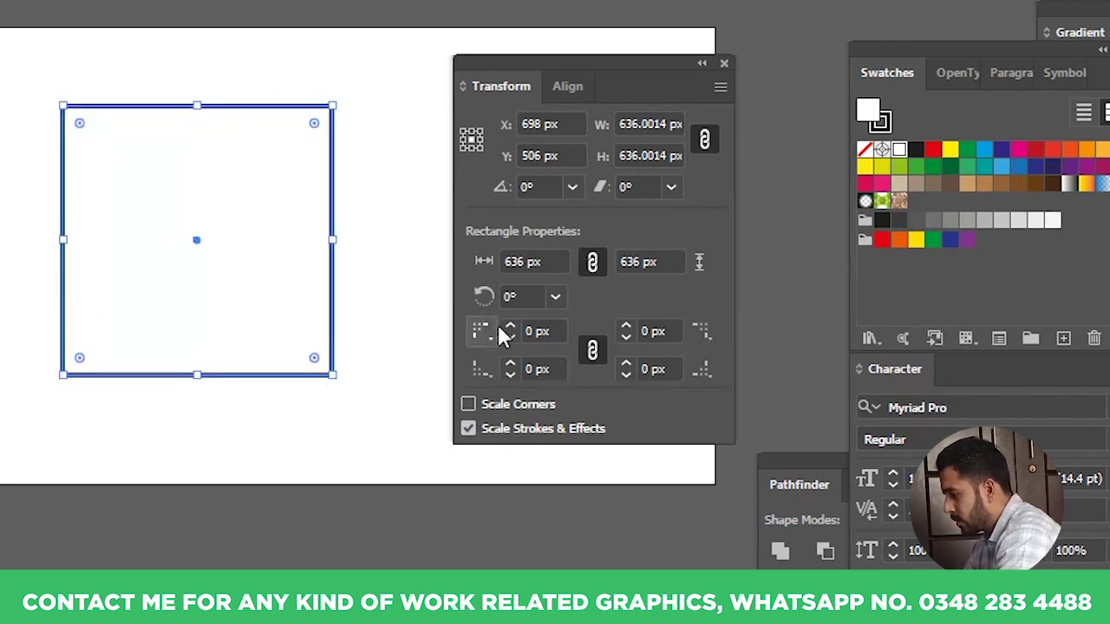
{"action": "left_click", "coordinate": [550, 332]}
{"action": "scroll", "coordinate": [552, 333], "scroll_direction": "up", "scroll_amount": 11}
{"action": "scroll", "coordinate": [556, 333], "scroll_direction": "up", "scroll_amount": 10}
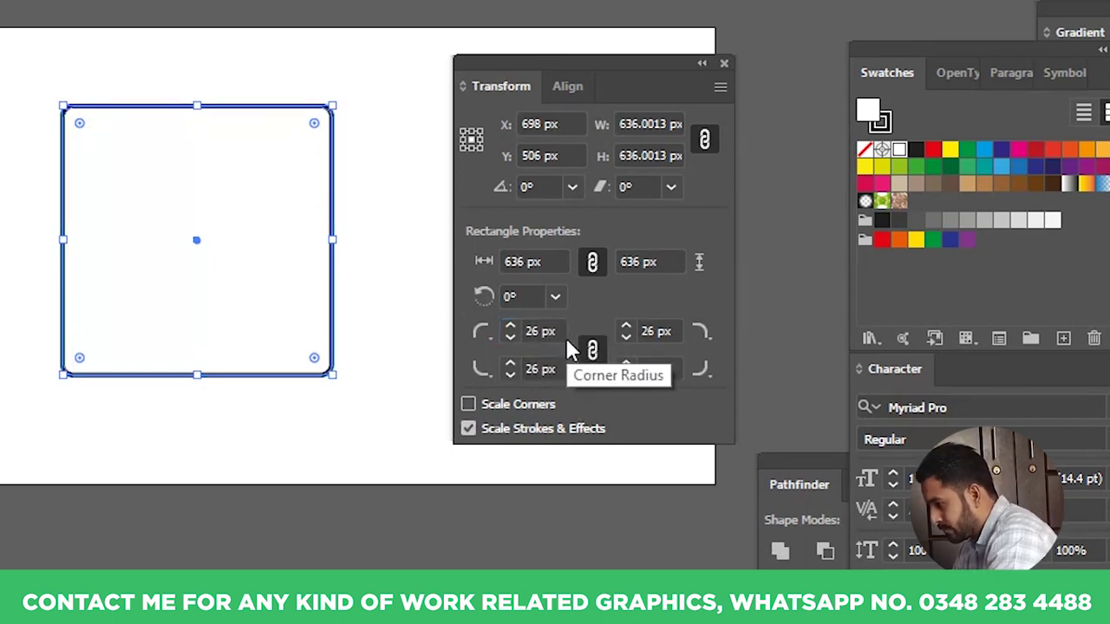
{"action": "left_click", "coordinate": [359, 461]}
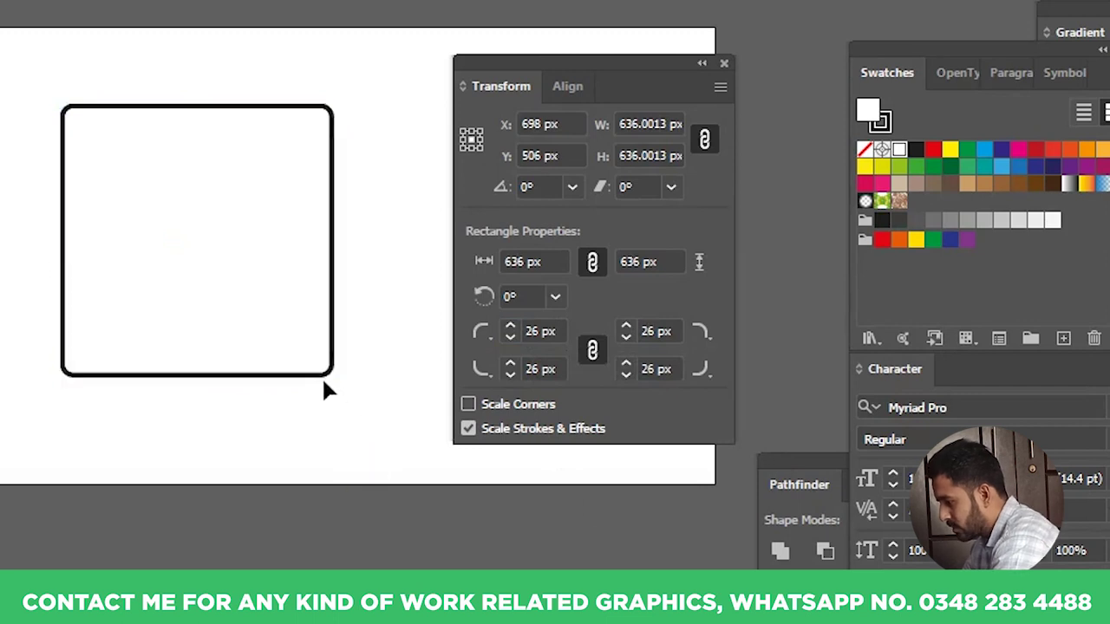
{"action": "scroll", "coordinate": [331, 362], "scroll_direction": "up", "scroll_amount": 3}
{"action": "scroll", "coordinate": [343, 329], "scroll_direction": "down", "scroll_amount": 3}
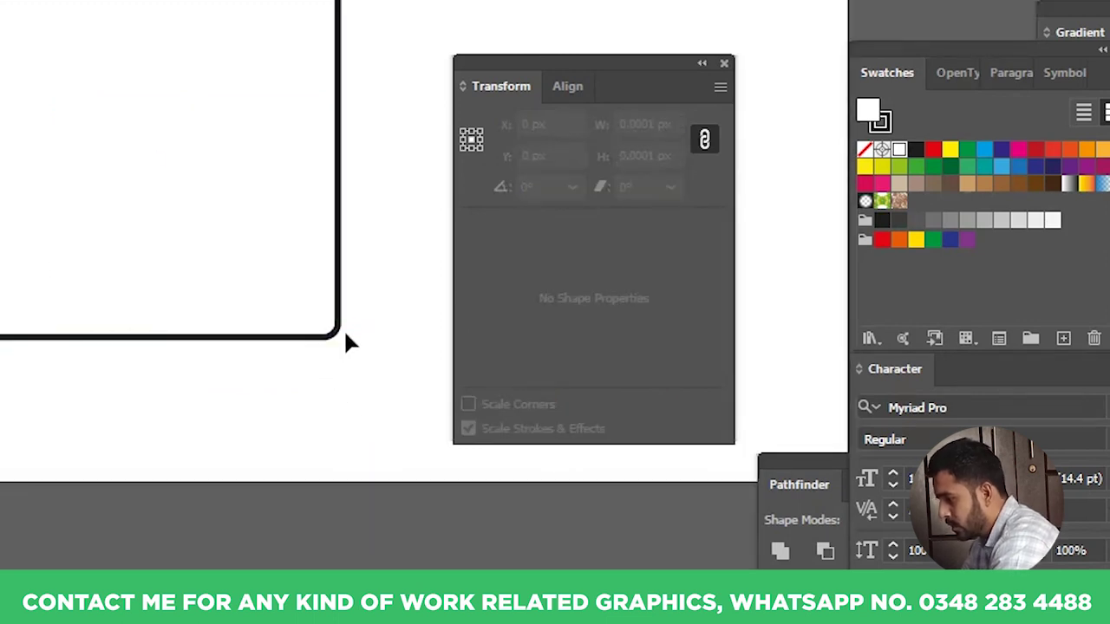
- Try a 500 px radius on all four linked corners of the square and undo it
{"action": "left_click_drag", "start_coordinate": [383, 308], "coordinate": [302, 380]}
{"action": "left_click", "coordinate": [566, 334]}
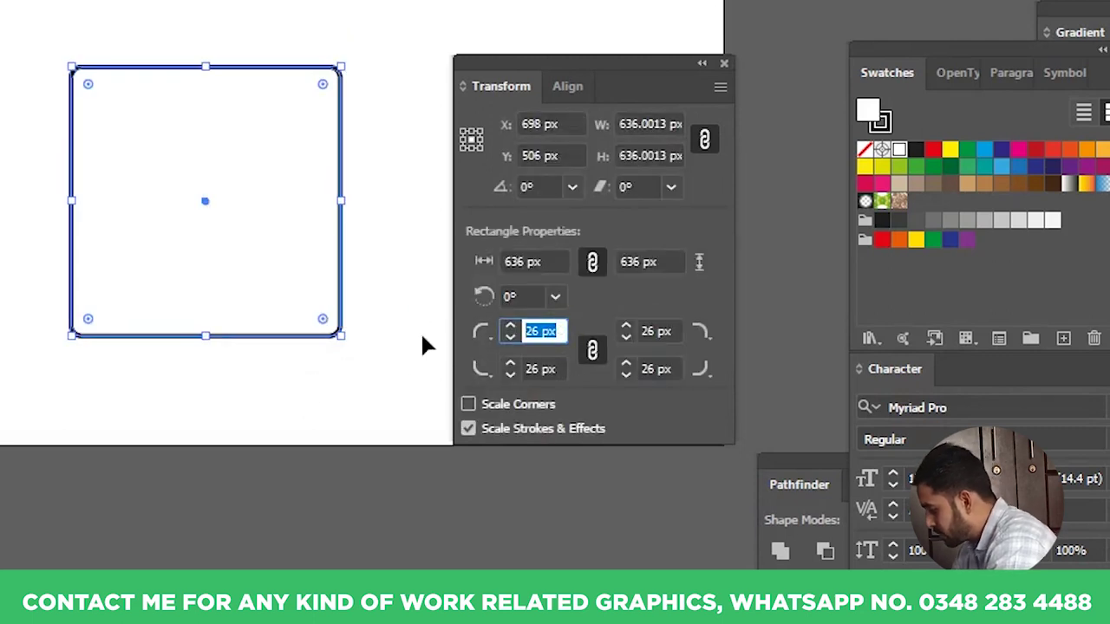
{"action": "type", "text": "500"}
{"action": "key", "text": "Return"}
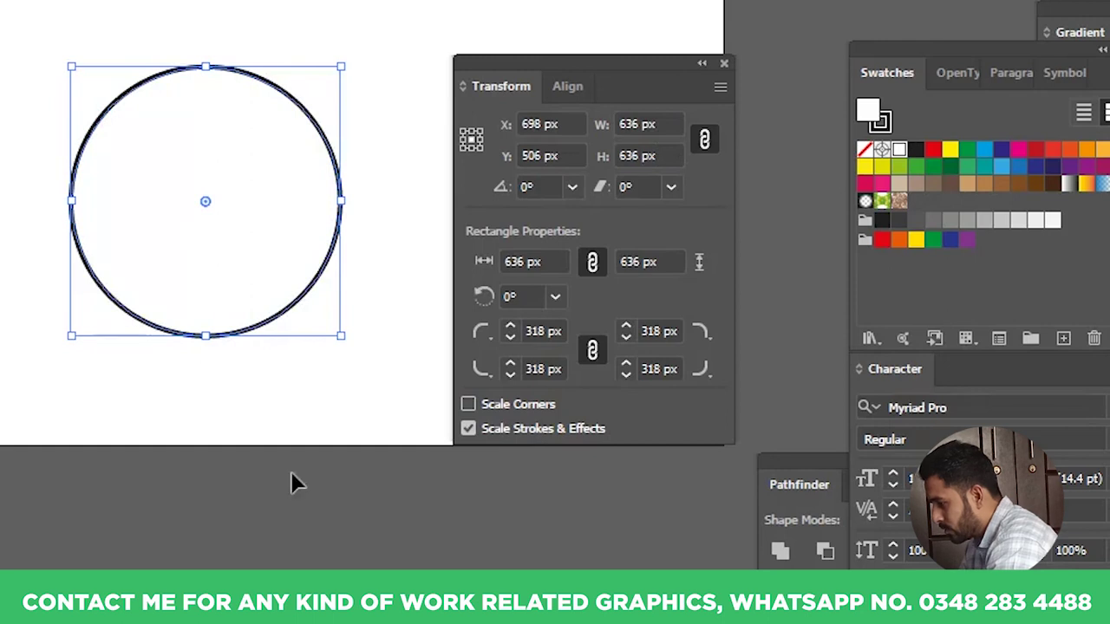
{"action": "key", "text": "ctrl+z"}
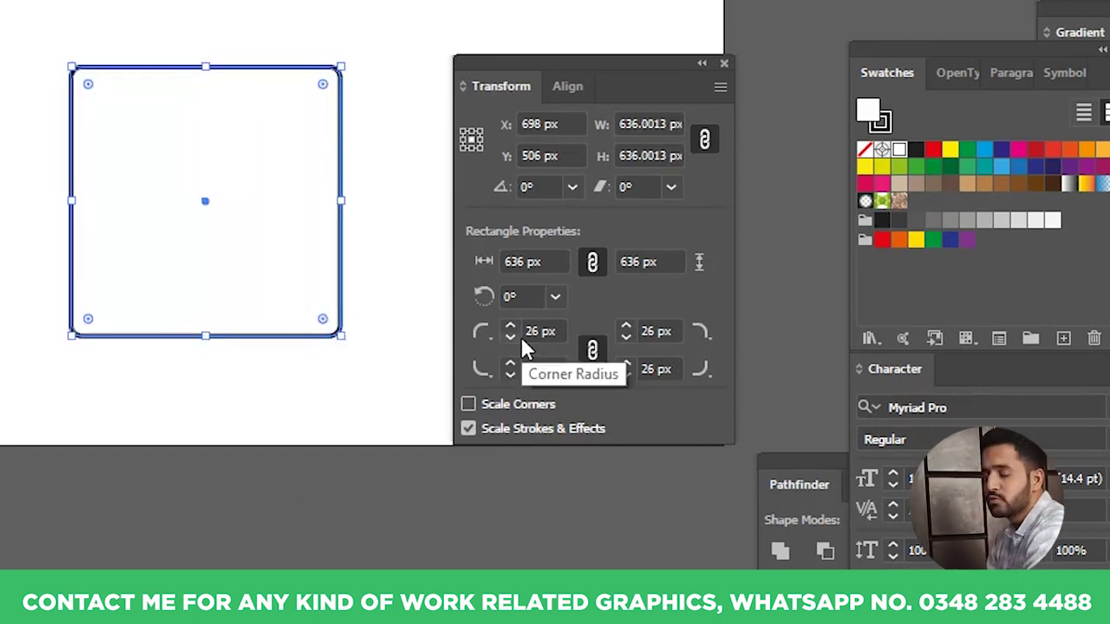
- With the square's corner radii reset to 0 px and unlinked, round only its top-left corner to 100 px
{"action": "left_click", "coordinate": [593, 351]}
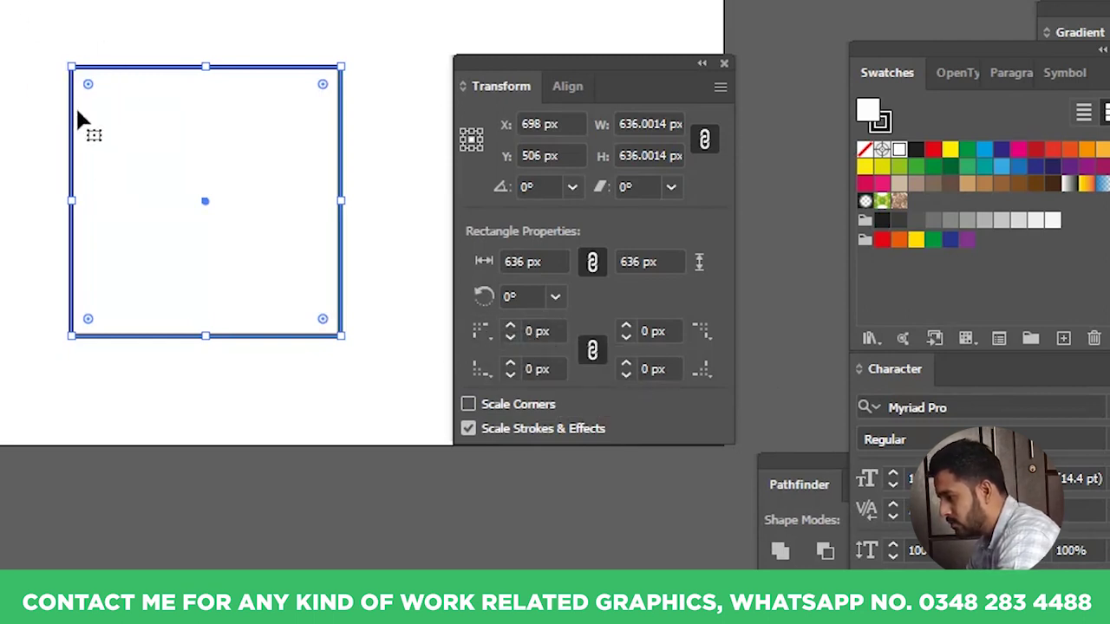
{"action": "left_click", "coordinate": [594, 350]}
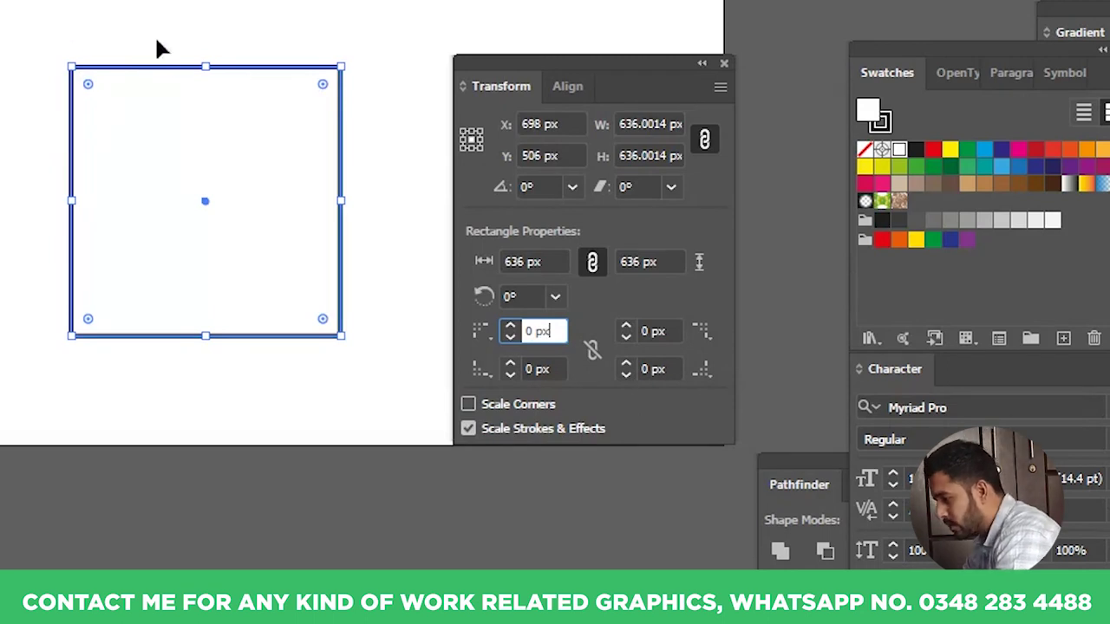
{"action": "double_click", "coordinate": [561, 327]}
{"action": "type", "text": "6"}
{"action": "key", "text": "Return"}
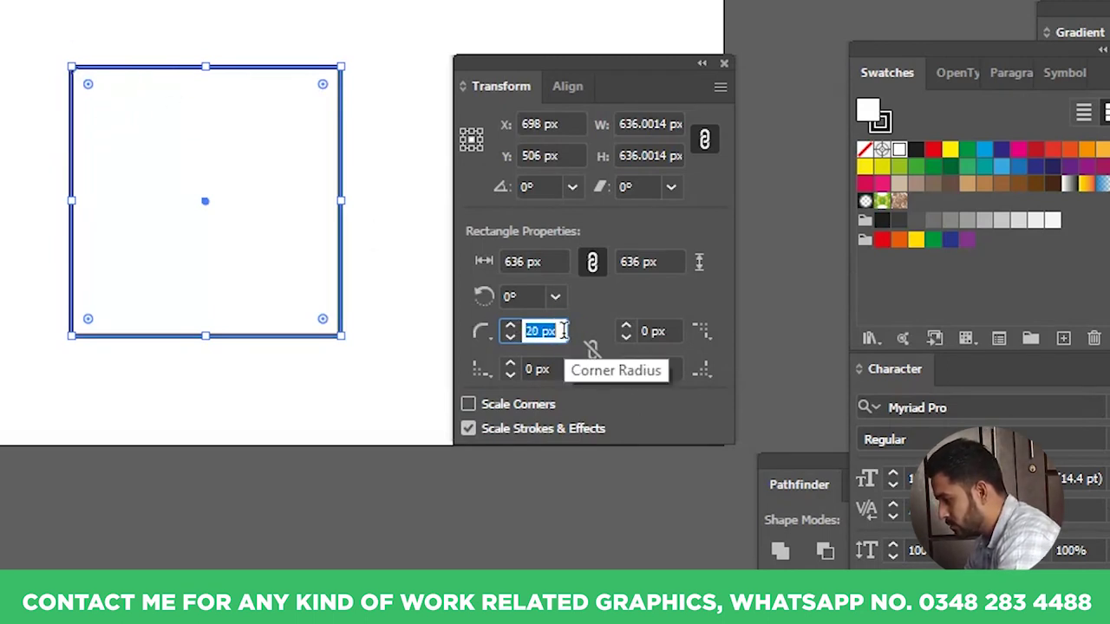
{"action": "scroll", "coordinate": [564, 331], "scroll_direction": "up", "scroll_amount": 20}
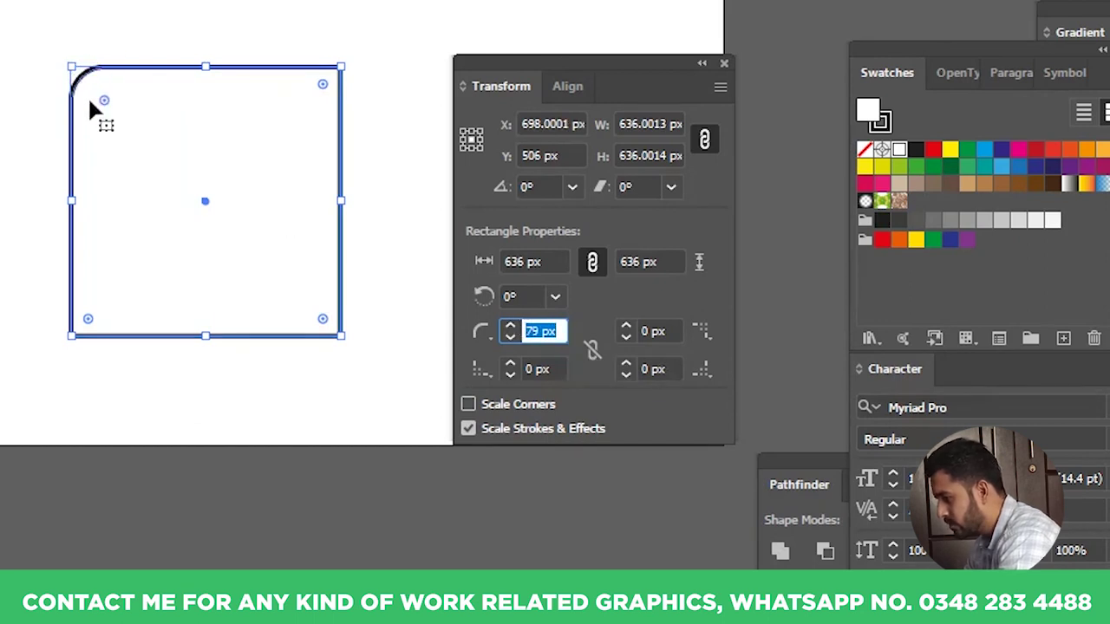
{"action": "scroll", "coordinate": [557, 331], "scroll_direction": "up", "scroll_amount": 16}
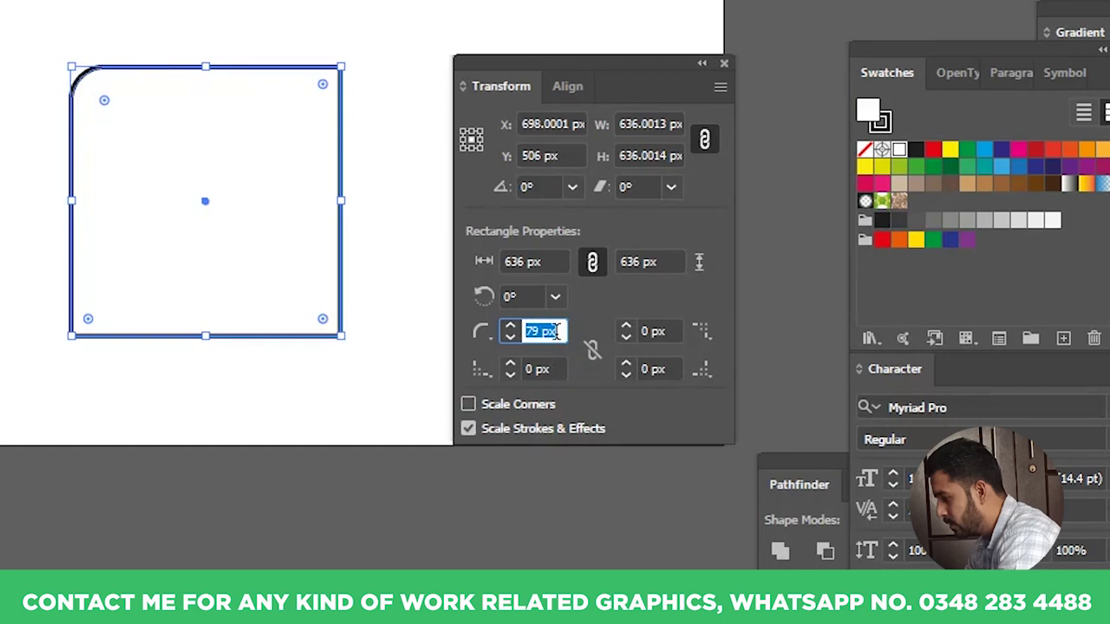
{"action": "scroll", "coordinate": [558, 331], "scroll_direction": "up", "scroll_amount": 3}
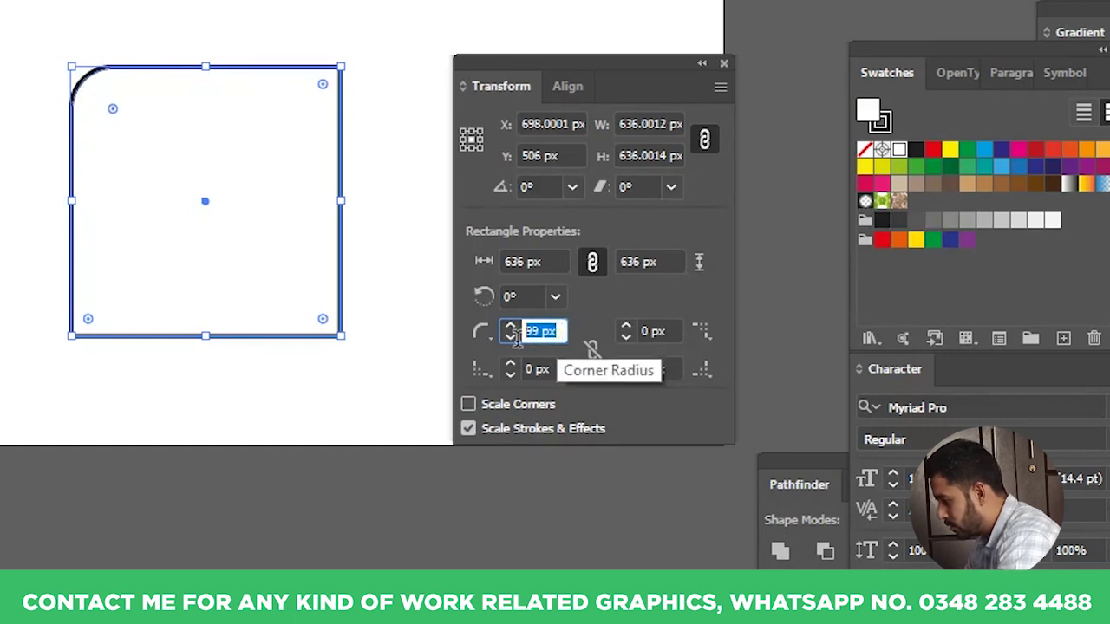
{"action": "type", "text": "100"}
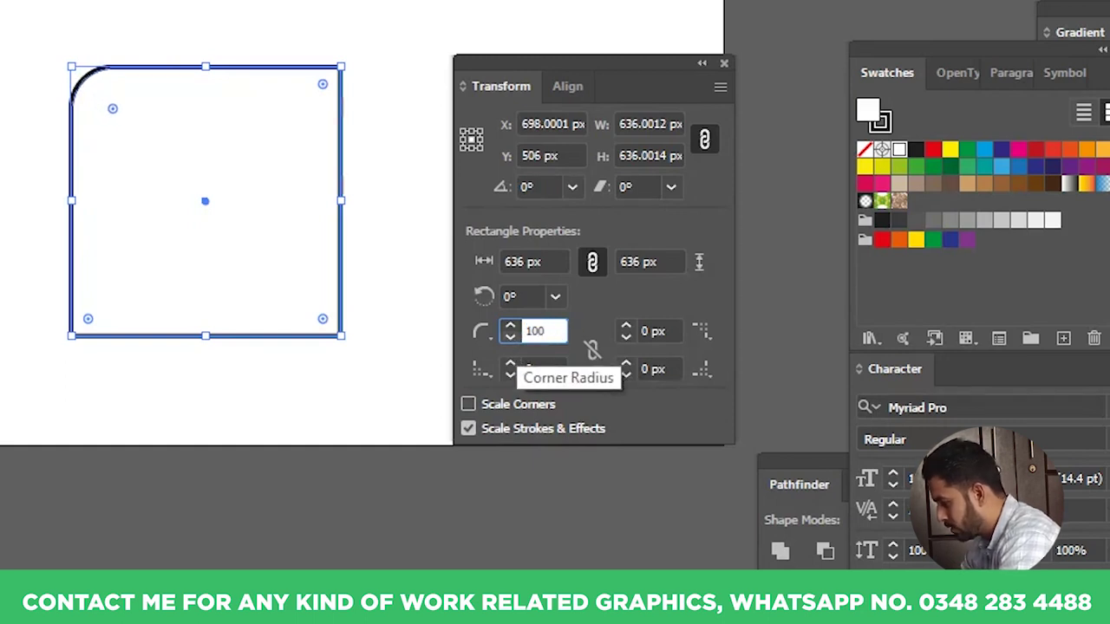
- Set the square's bottom-right corner radius to 100 px and deselect the shape
{"action": "left_click", "coordinate": [628, 378]}
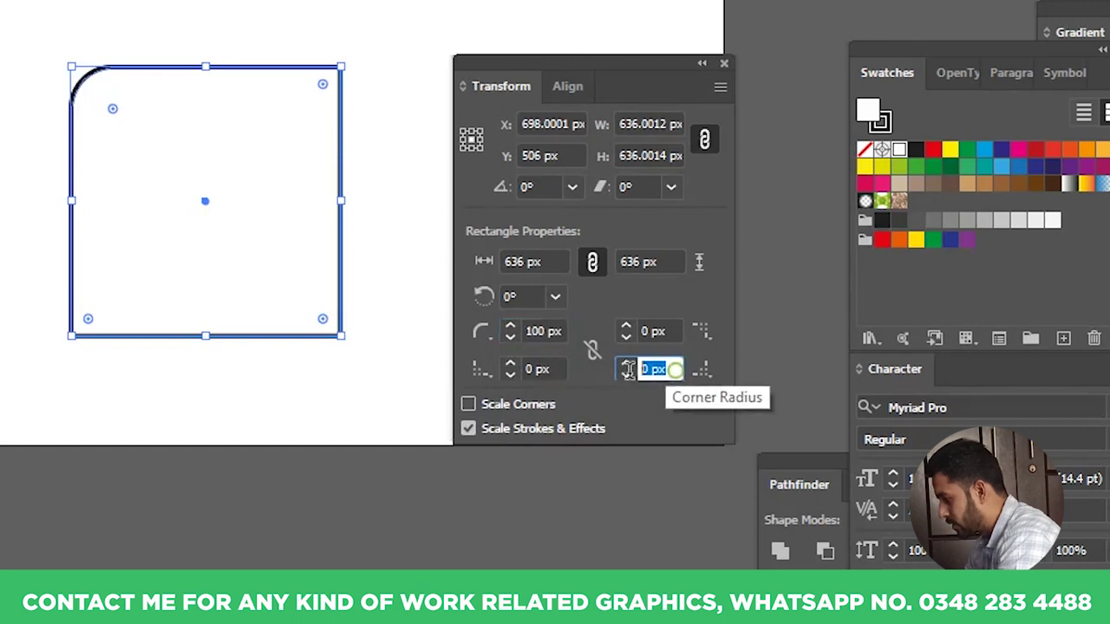
{"action": "type", "text": "100"}
{"action": "key", "text": "Return"}
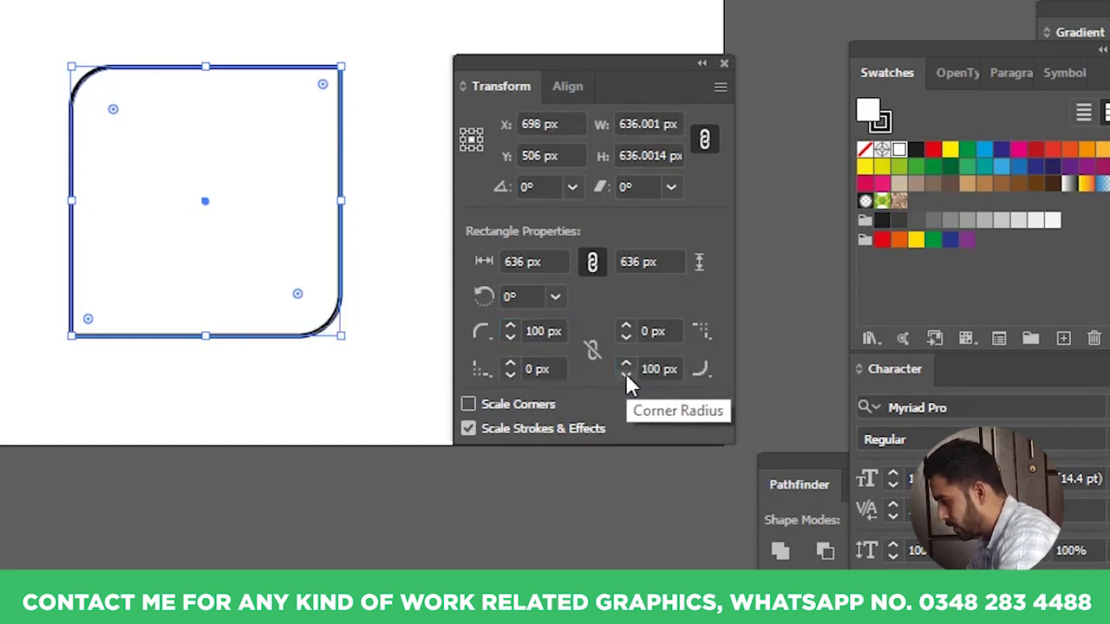
{"action": "left_click", "coordinate": [229, 278]}
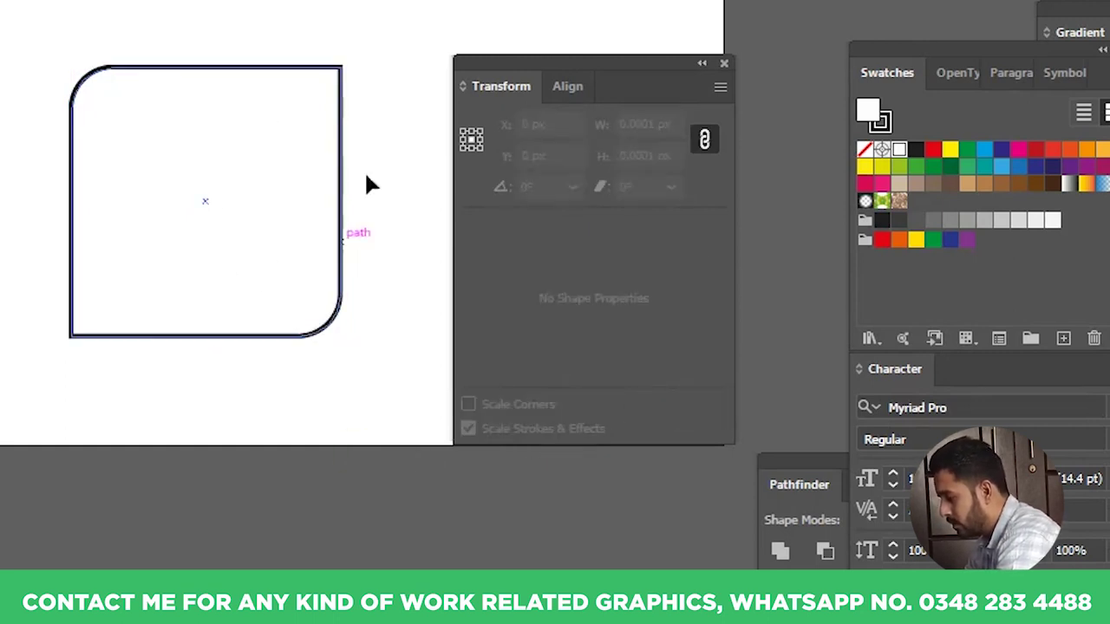
- Draw a second square about 522 px wide to the right of the rounded one and deselect it
{"action": "scroll", "coordinate": [338, 267], "scroll_direction": "down", "scroll_amount": 1}
{"action": "left_click_drag", "start_coordinate": [339, 266], "coordinate": [191, 349]}
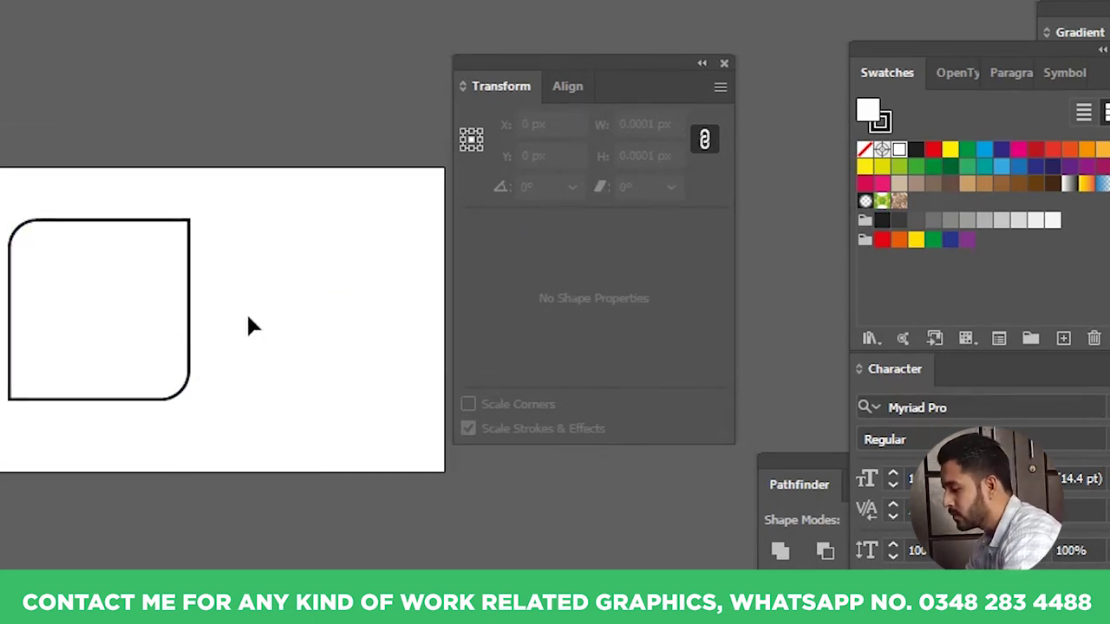
{"action": "key", "text": "m"}
{"action": "mouse_move", "coordinate": [259, 253]}
{"action": "left_mouse_down"}
{"action": "mouse_move", "coordinate": [310, 303]}
{"action": "mouse_move", "coordinate": [372, 434]}
{"action": "mouse_move", "coordinate": [354, 400]}
{"action": "left_mouse_up"}
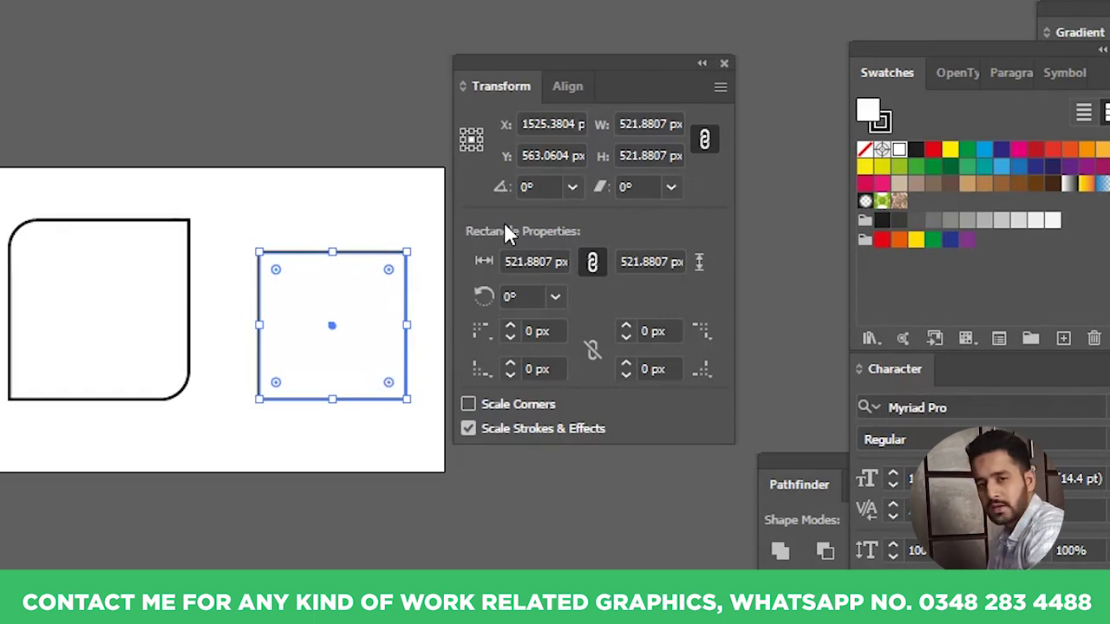
{"action": "left_click", "coordinate": [342, 453]}
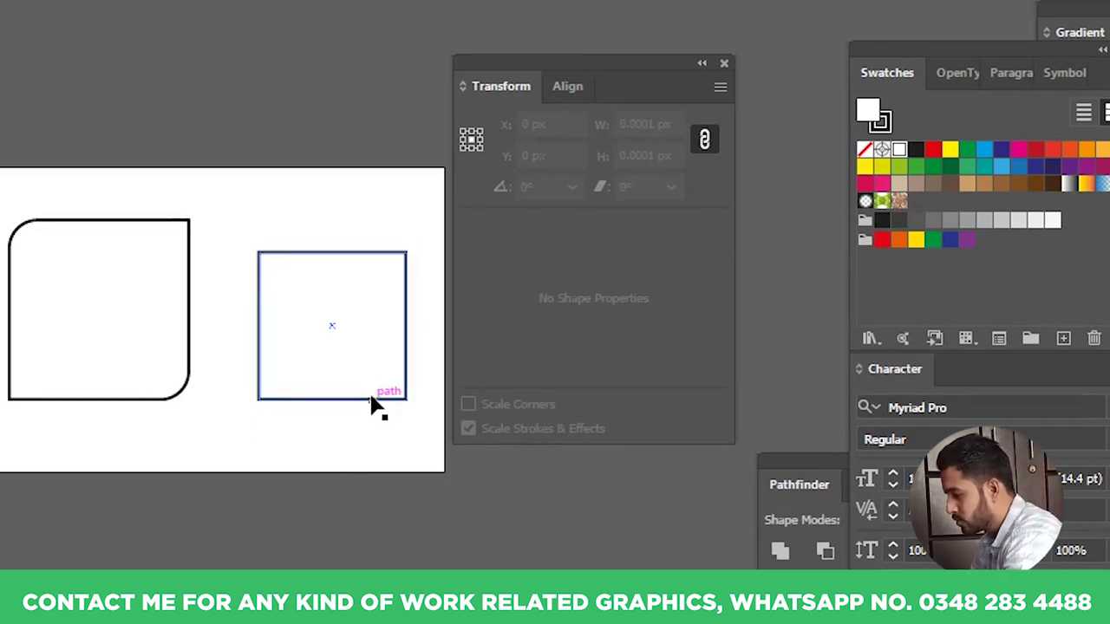
- Delete both squares from the artboard and move the Transform panel away from the artboard
{"action": "left_click_drag", "start_coordinate": [401, 156], "coordinate": [53, 477]}
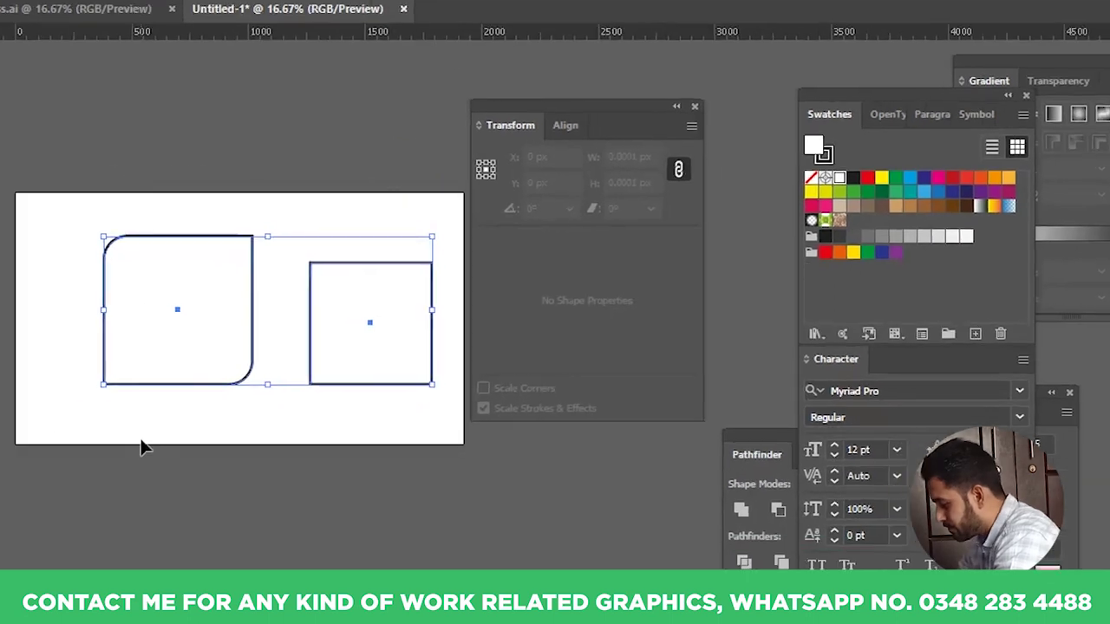
{"action": "key", "text": "Delete"}
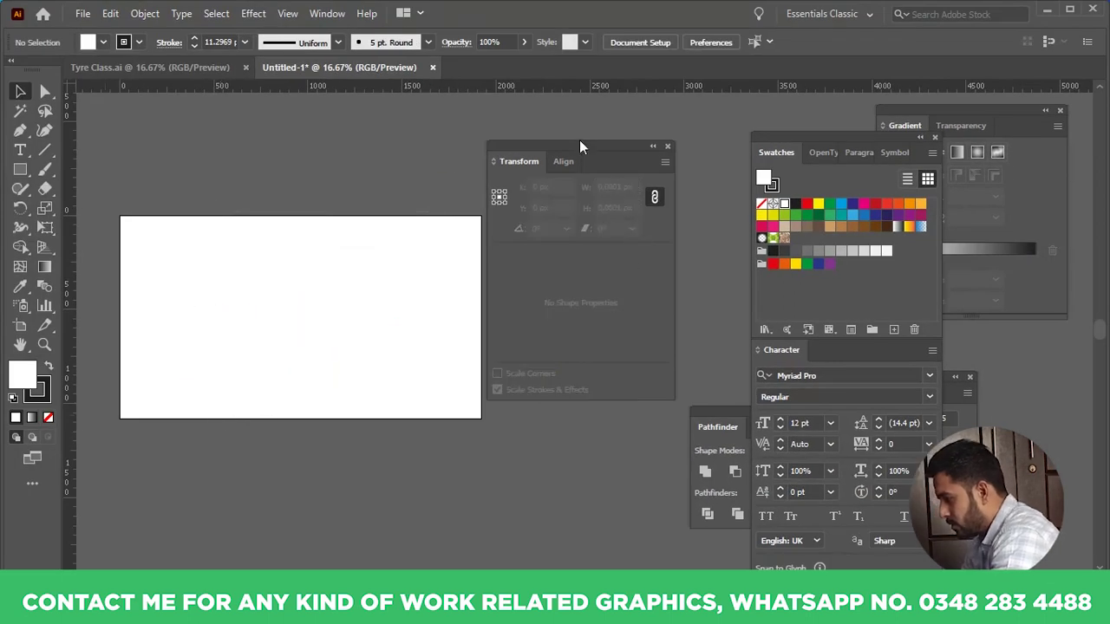
{"action": "left_click_drag", "start_coordinate": [606, 165], "coordinate": [663, 198]}
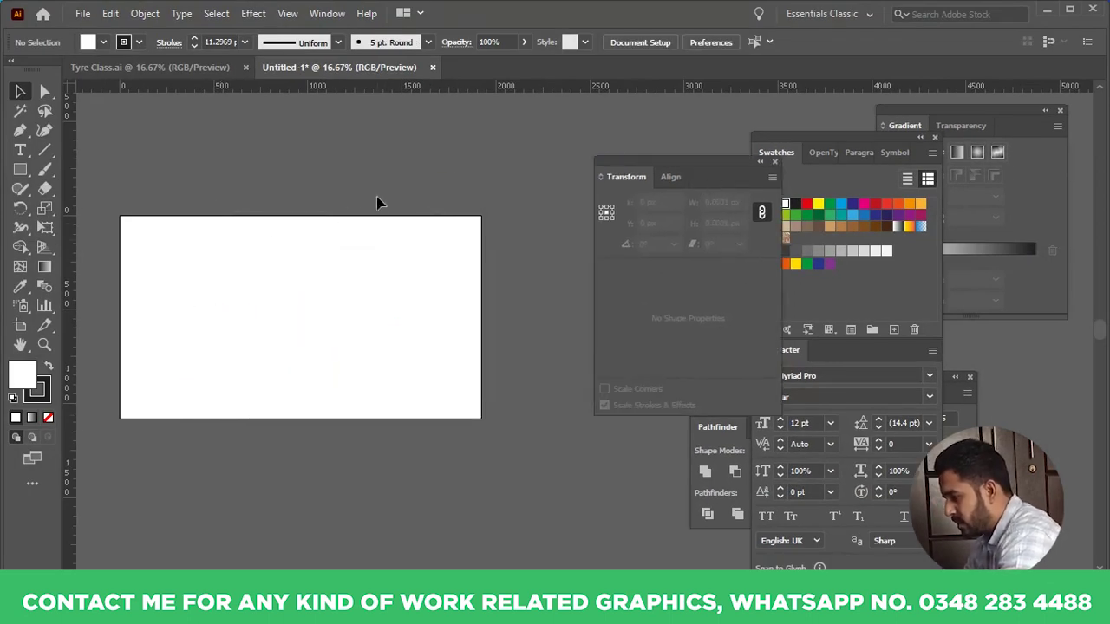
- Draw a new square about 458 px wide near the middle of the empty artboard and adjust its position slightly
{"action": "left_click", "coordinate": [20, 170]}
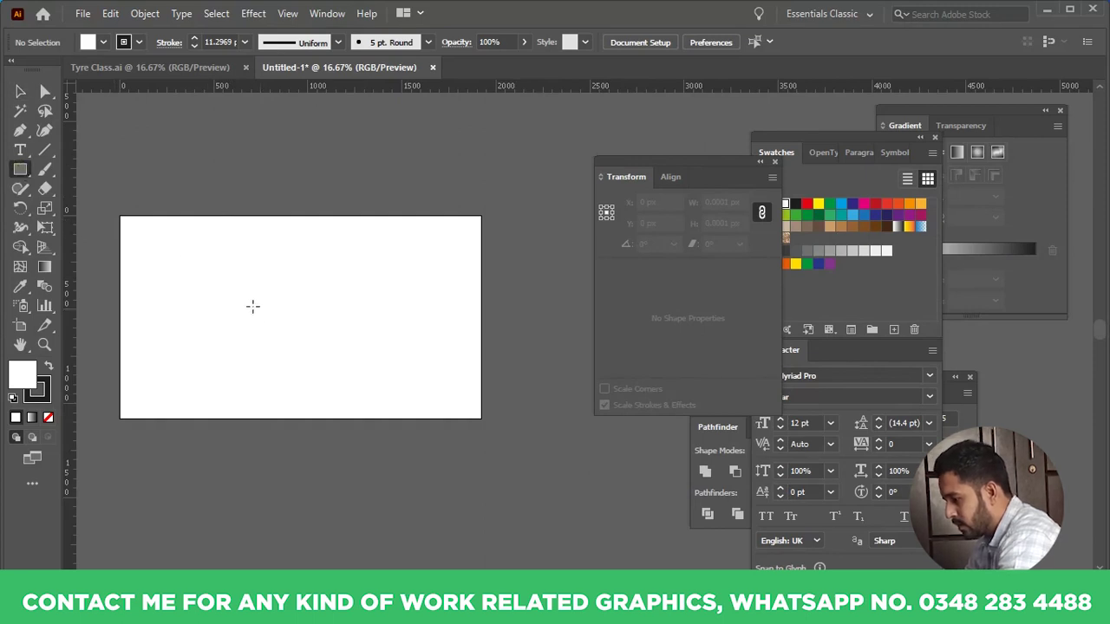
{"action": "left_click_drag", "start_coordinate": [250, 287], "coordinate": [347, 358]}
{"action": "key", "text": "v"}
{"action": "left_click_drag", "start_coordinate": [362, 321], "coordinate": [340, 316]}
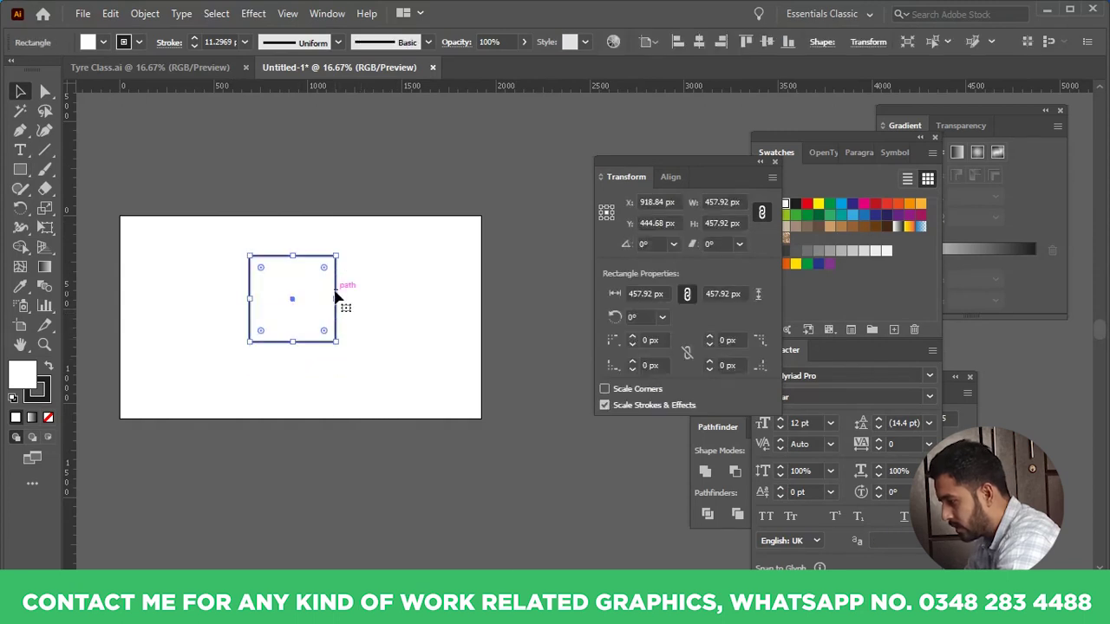
- Open the Transform Each dialog for the square and move the dialog closer to the artwork
{"action": "right_click", "coordinate": [335, 292]}
{"action": "mouse_move", "coordinate": [432, 493]}
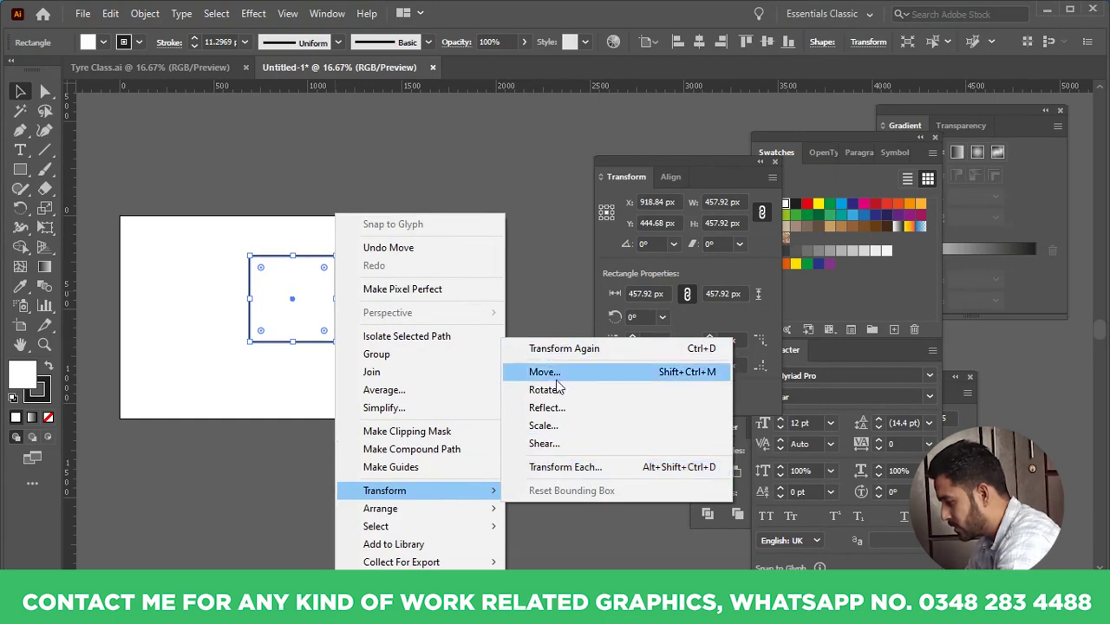
{"action": "left_click", "coordinate": [560, 471]}
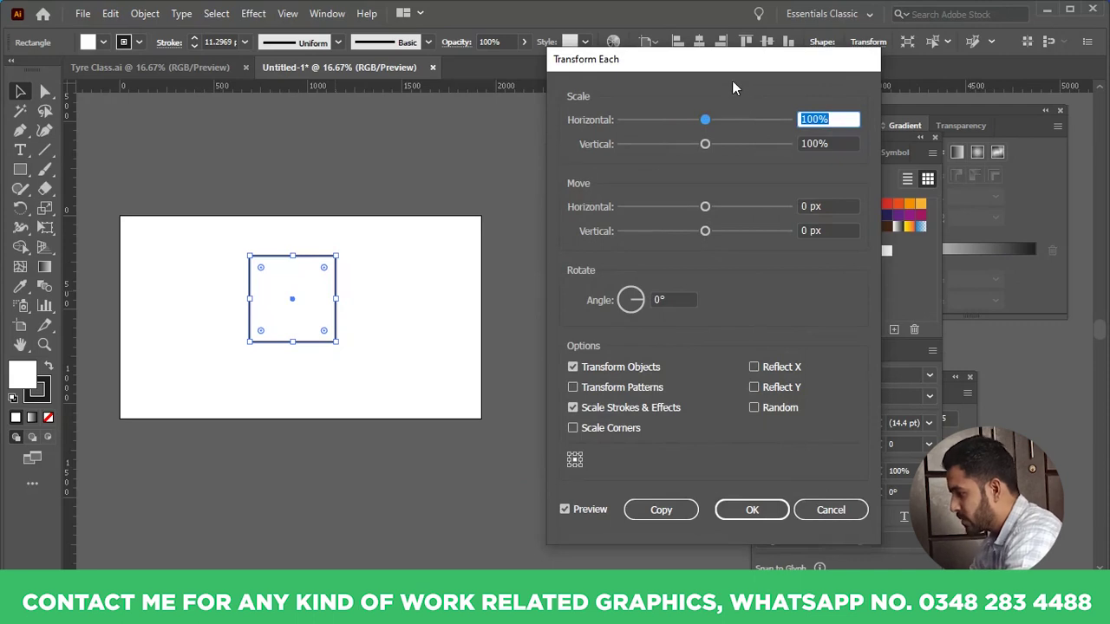
{"action": "left_click_drag", "start_coordinate": [702, 61], "coordinate": [582, 59]}
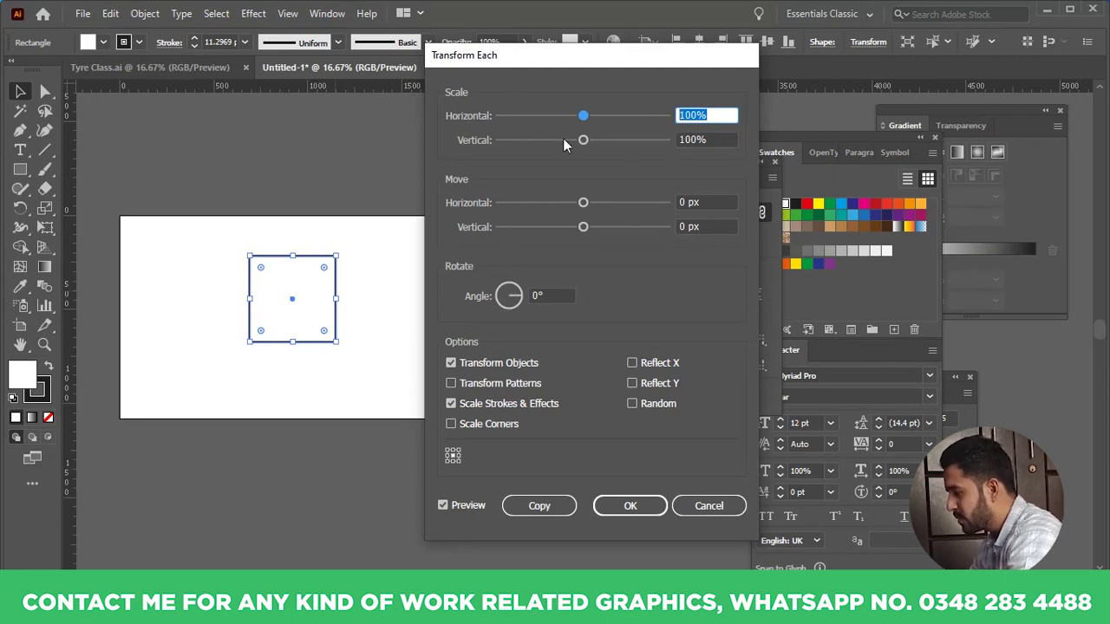
- Preview the square with both horizontal and vertical scale set to 50%
{"action": "type", "text": "50"}
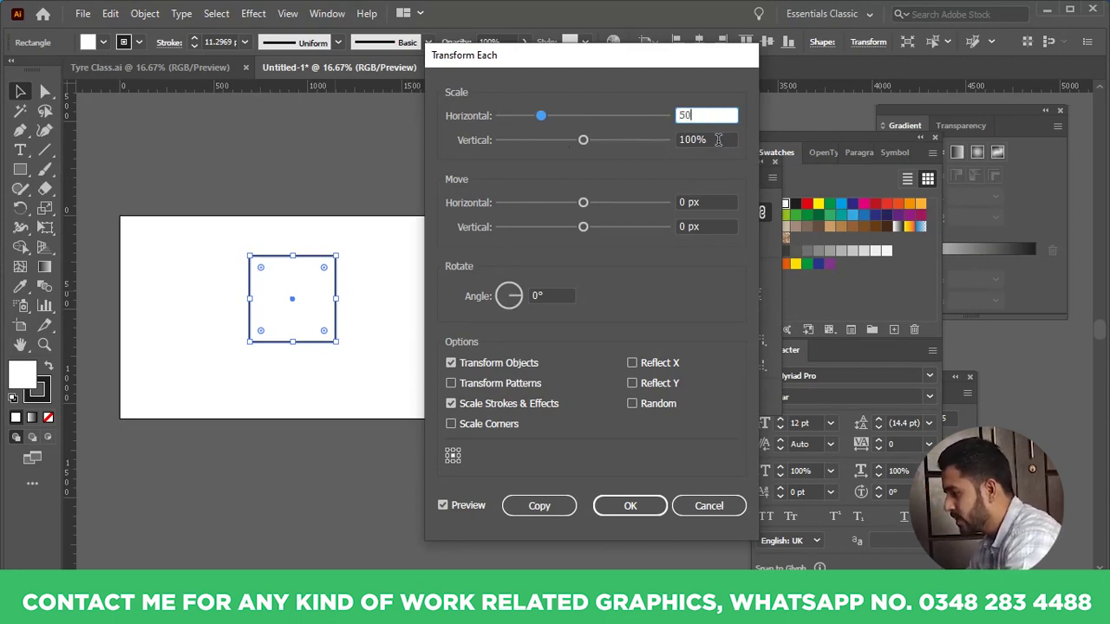
{"action": "key", "text": "Tab"}
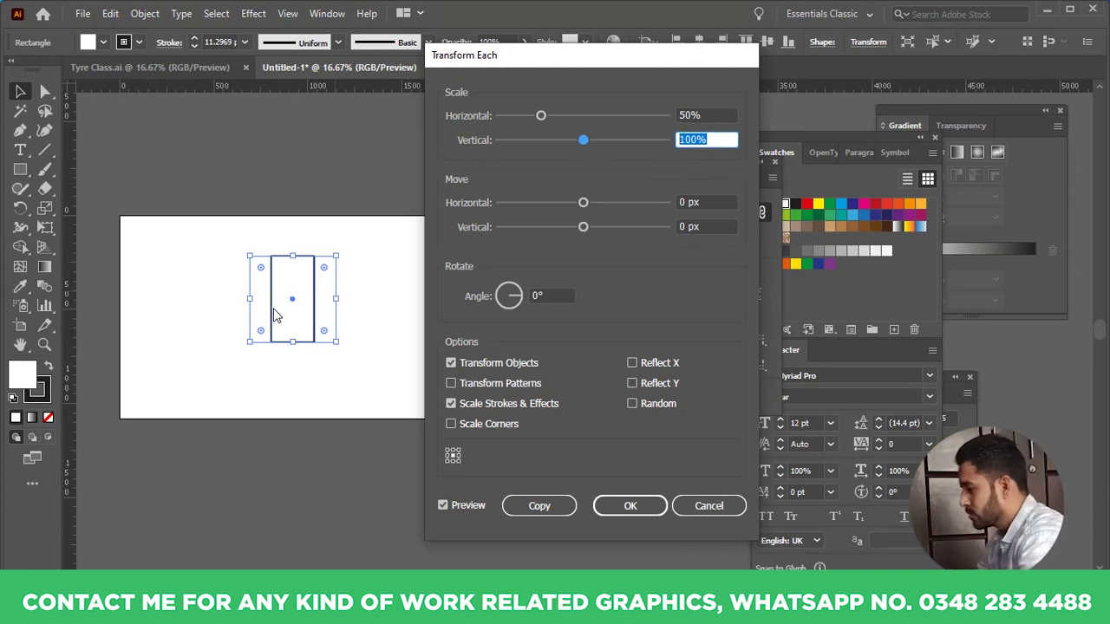
{"action": "type", "text": "50"}
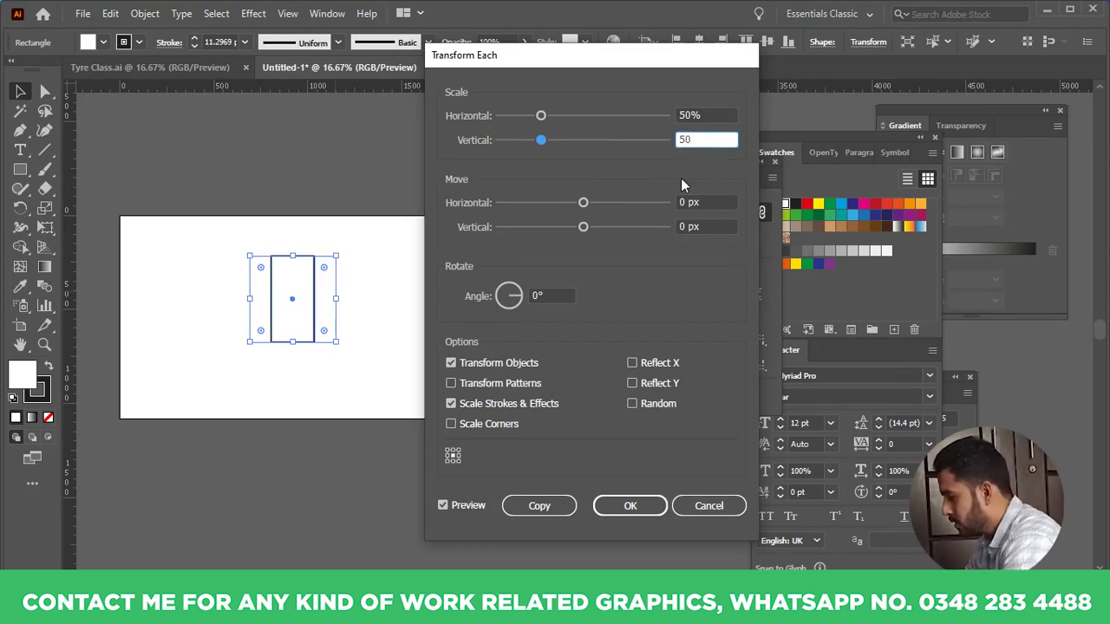
{"action": "left_click", "coordinate": [713, 203]}
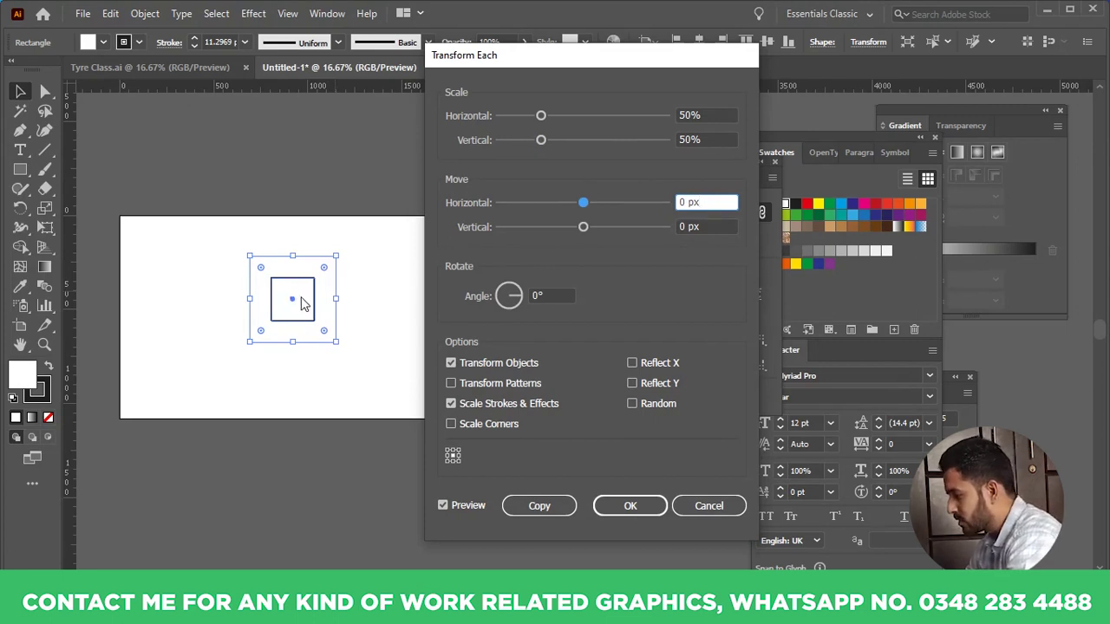
- Set the square's horizontal and vertical scale to 90% in Transform Each
{"action": "left_click", "coordinate": [711, 117]}
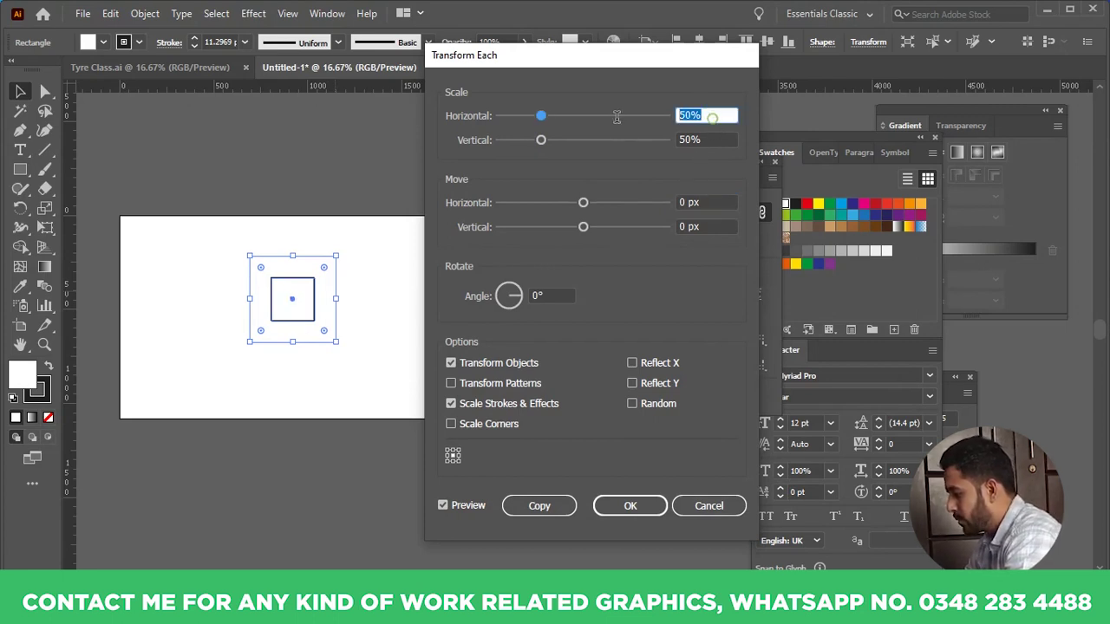
{"action": "type", "text": "90"}
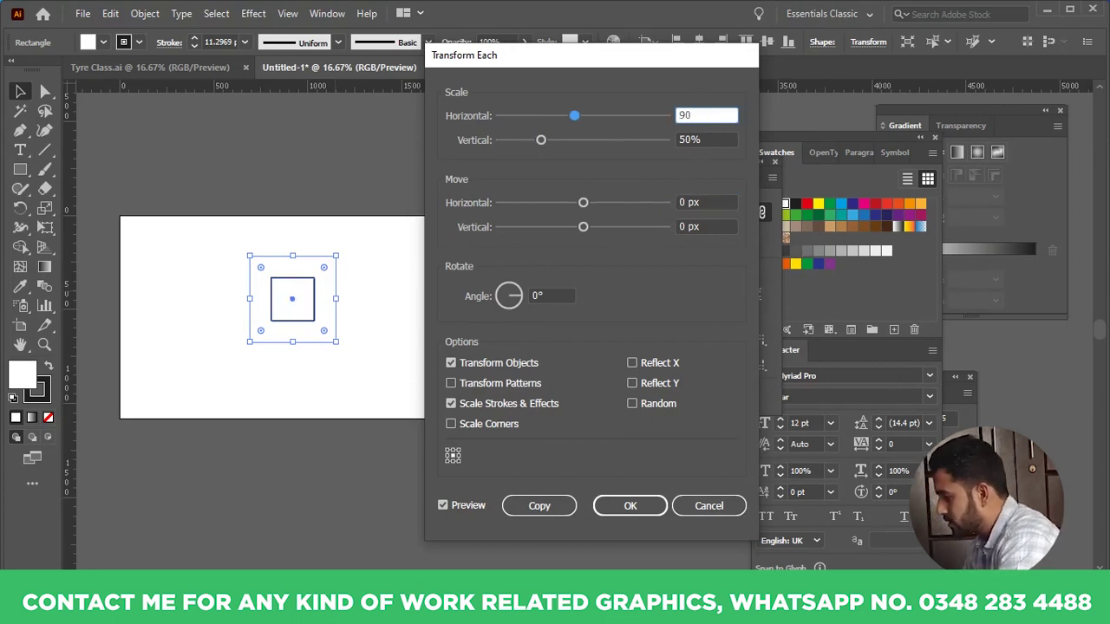
{"action": "left_click", "coordinate": [713, 139]}
{"action": "type", "text": "90"}
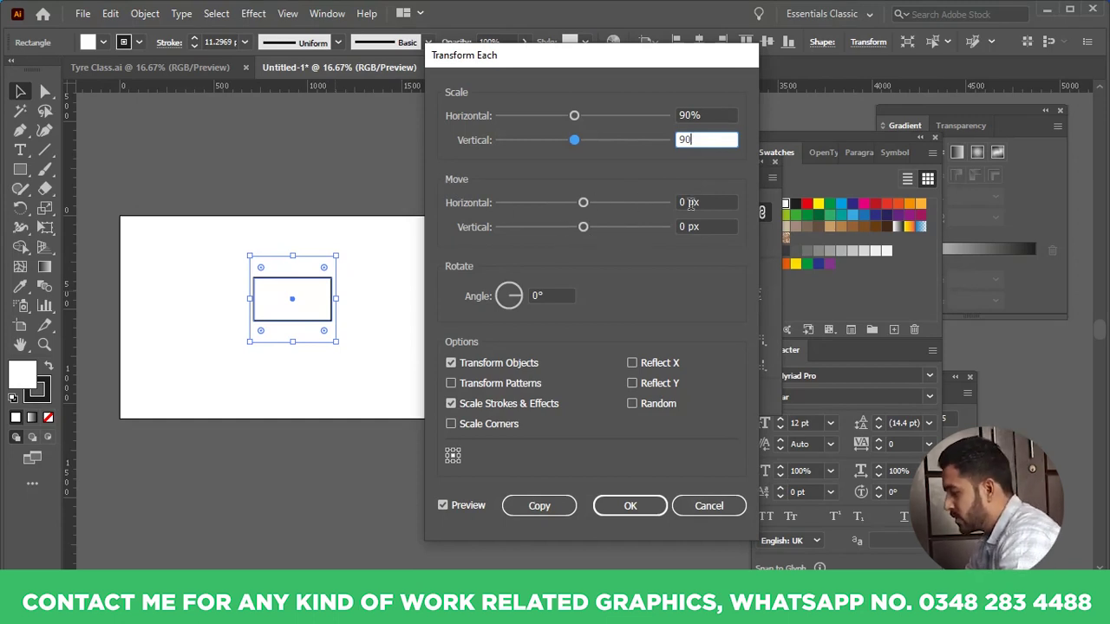
{"action": "left_click", "coordinate": [725, 201]}
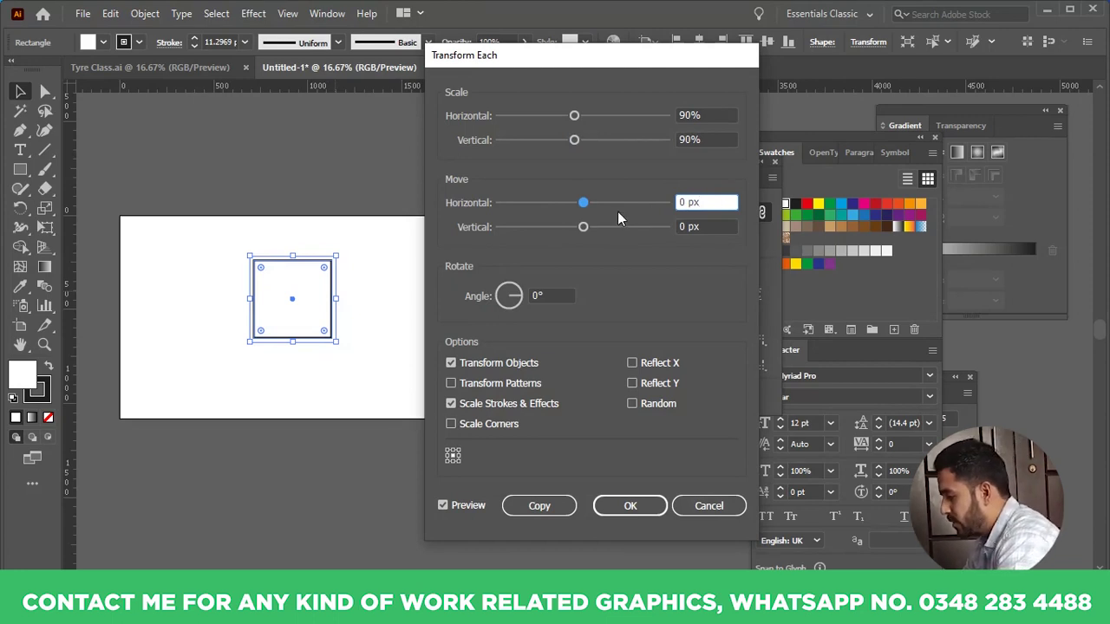
- Set the square's move offset to 18 px horizontally and 24 px vertically in Transform Each
{"action": "left_click", "coordinate": [584, 204]}
{"action": "left_click_drag", "start_coordinate": [585, 204], "coordinate": [597, 203]}
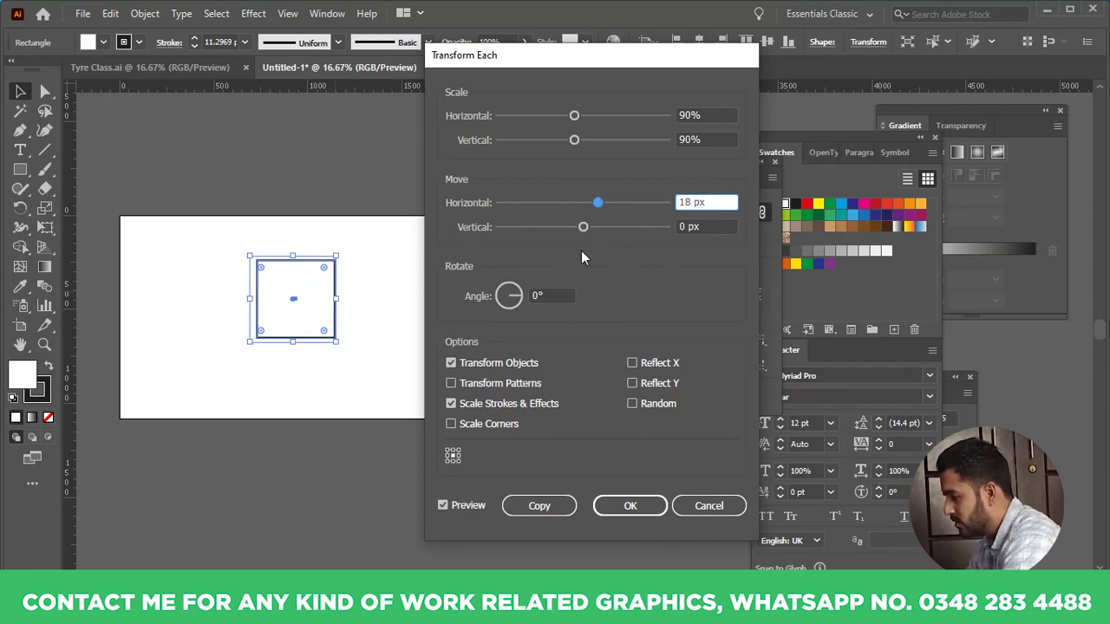
{"action": "left_click_drag", "start_coordinate": [583, 227], "coordinate": [612, 228]}
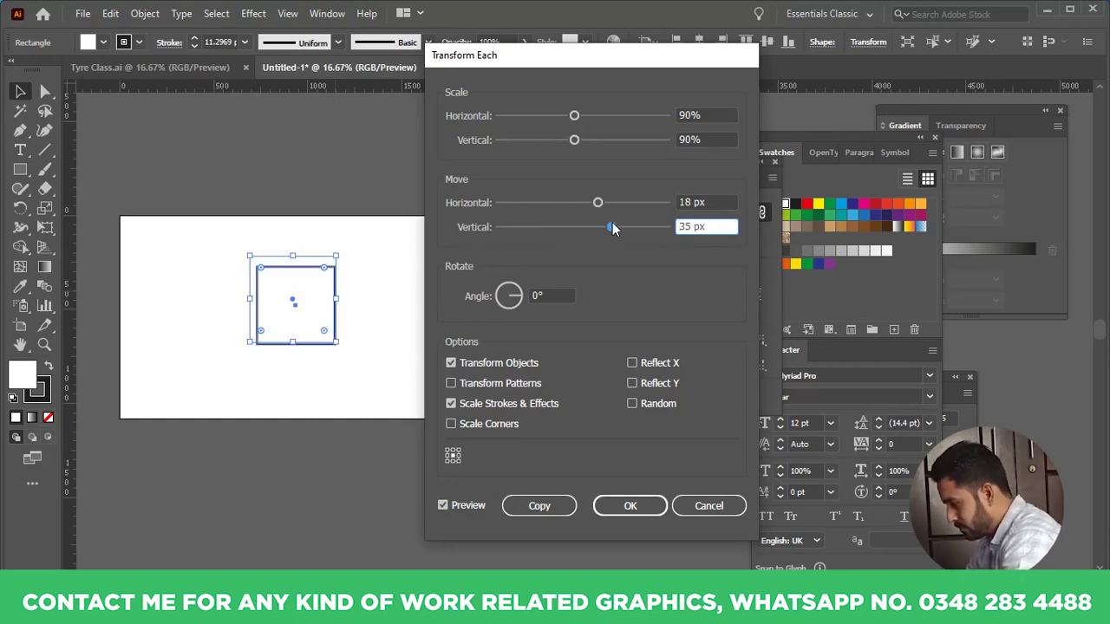
{"action": "mouse_move", "coordinate": [612, 228]}
{"action": "left_mouse_down"}
{"action": "mouse_move", "coordinate": [588, 228]}
{"action": "mouse_move", "coordinate": [622, 234]}
{"action": "mouse_move", "coordinate": [601, 234]}
{"action": "left_mouse_up"}
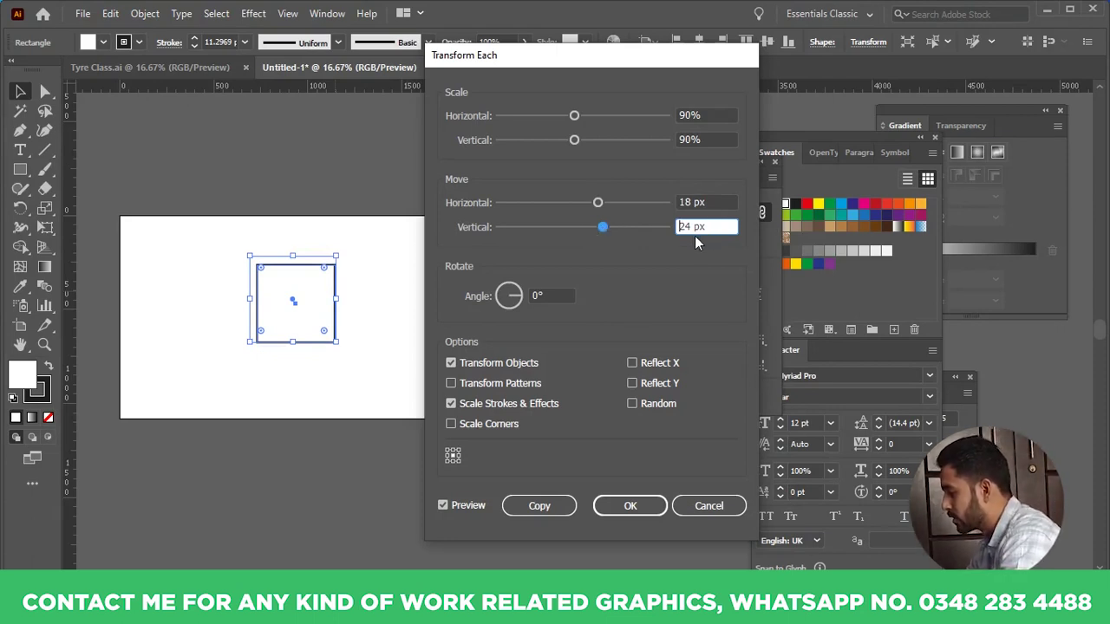
- Reset the square's horizontal and vertical move offsets to 0 px in Transform Each
{"action": "double_click", "coordinate": [715, 227]}
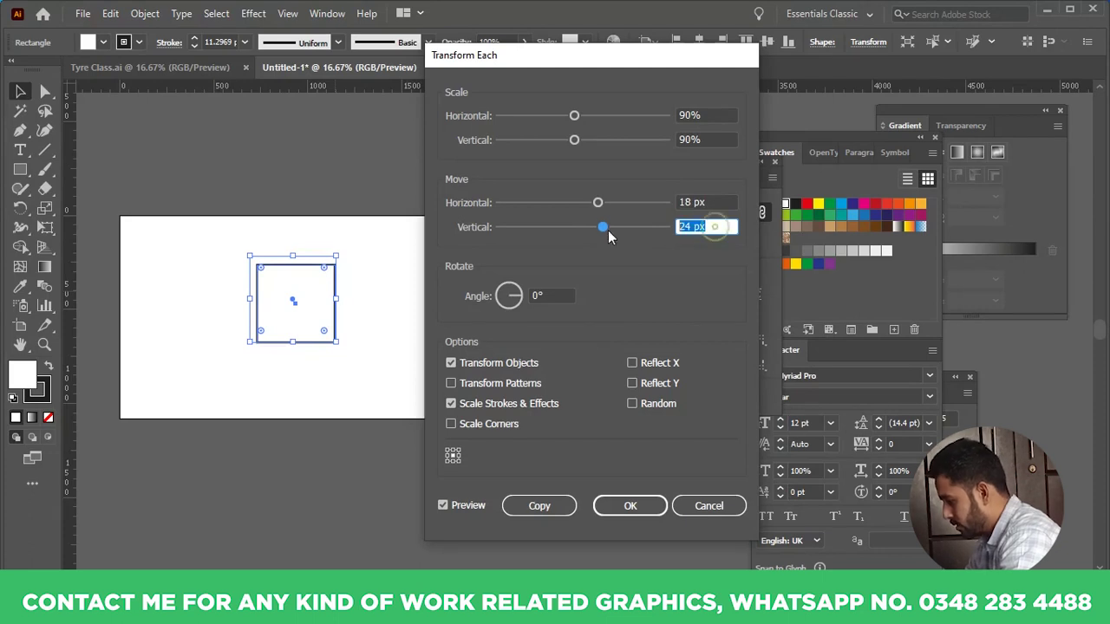
{"action": "type", "text": "0"}
{"action": "double_click", "coordinate": [716, 201]}
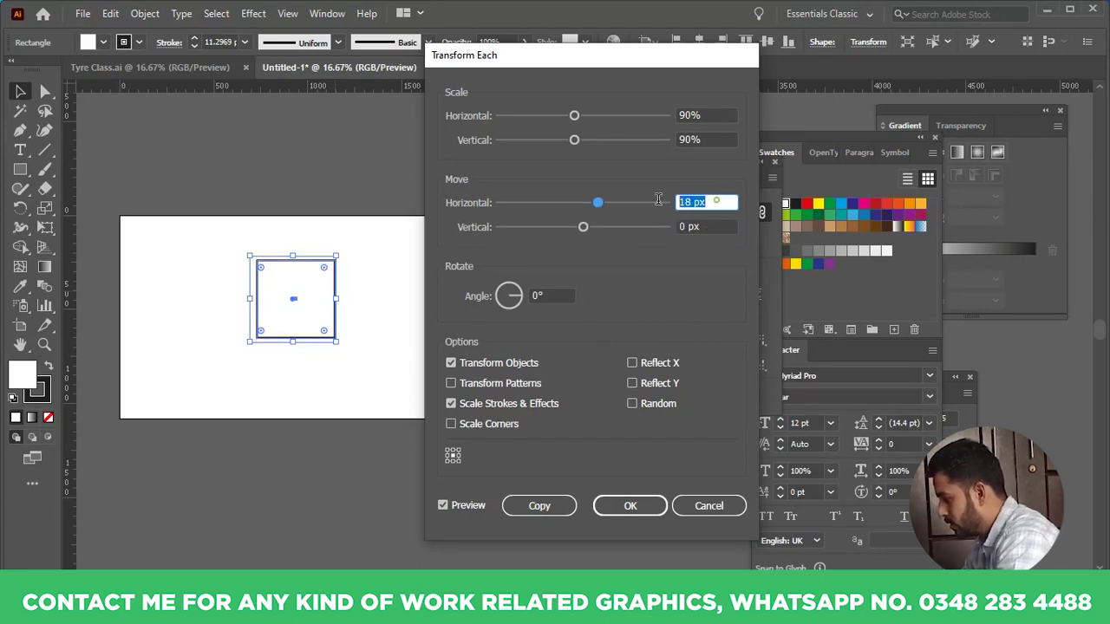
{"action": "type", "text": "0"}
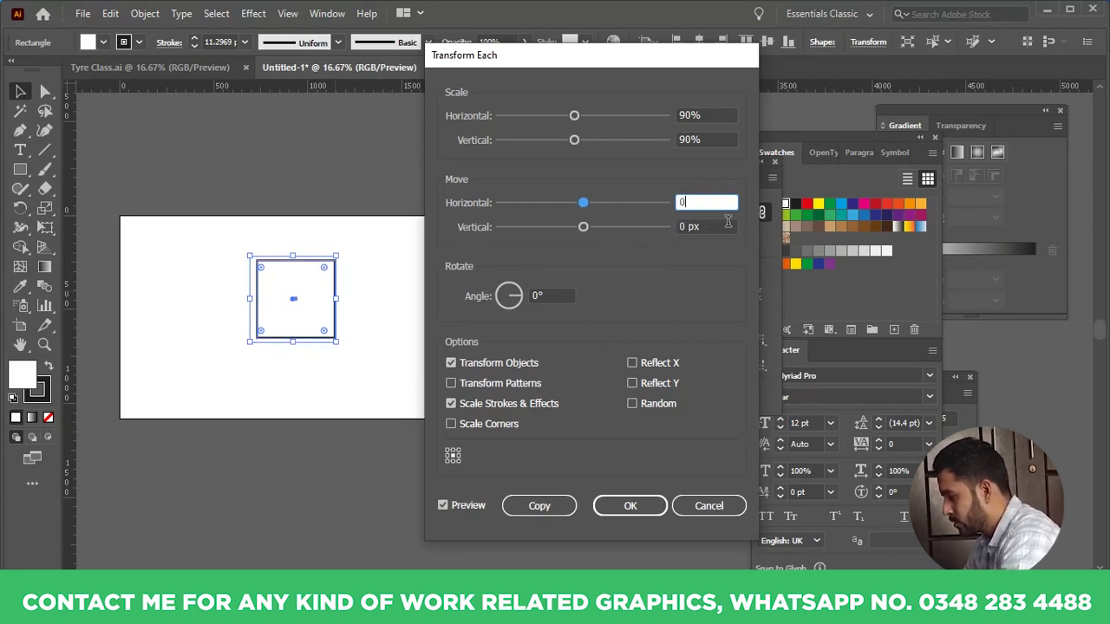
{"action": "key", "text": "Tab"}
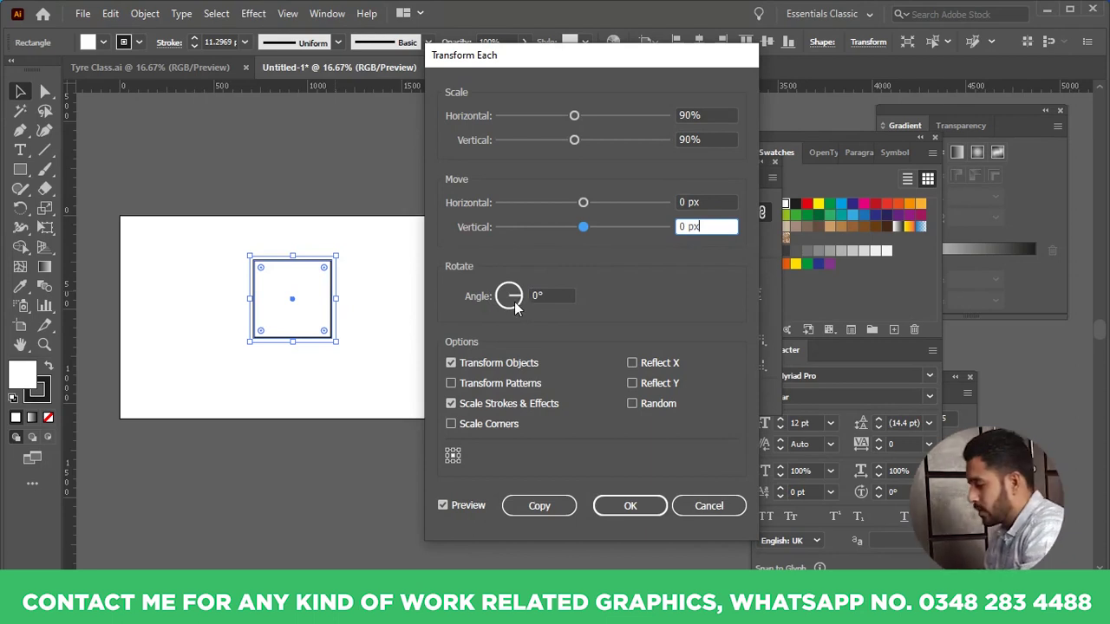
- Set the square's rotation angle to 10° in Transform Each
{"action": "left_click", "coordinate": [559, 295]}
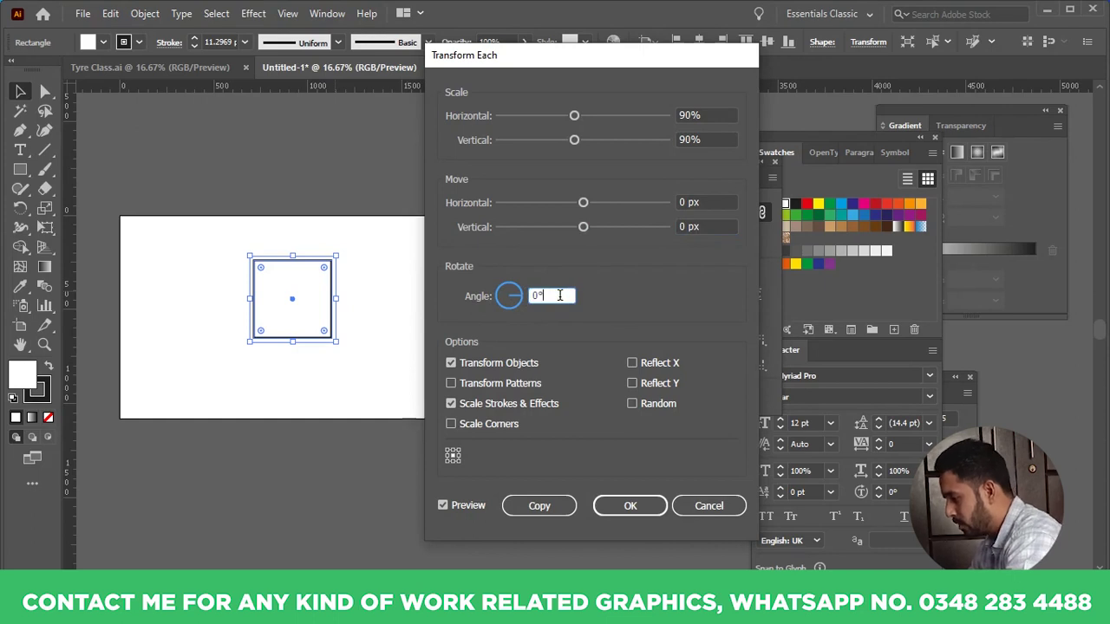
{"action": "key", "text": "Up"}
{"action": "key", "text": "Up"}
{"action": "key", "text": "Up"}
{"action": "key", "text": "Up"}
{"action": "key", "text": "Up"}
{"action": "key", "text": "Up"}
{"action": "key", "text": "Up"}
{"action": "key", "text": "Up"}
{"action": "key", "text": "Up"}
{"action": "key", "text": "Up"}
{"action": "key", "text": "Up"}
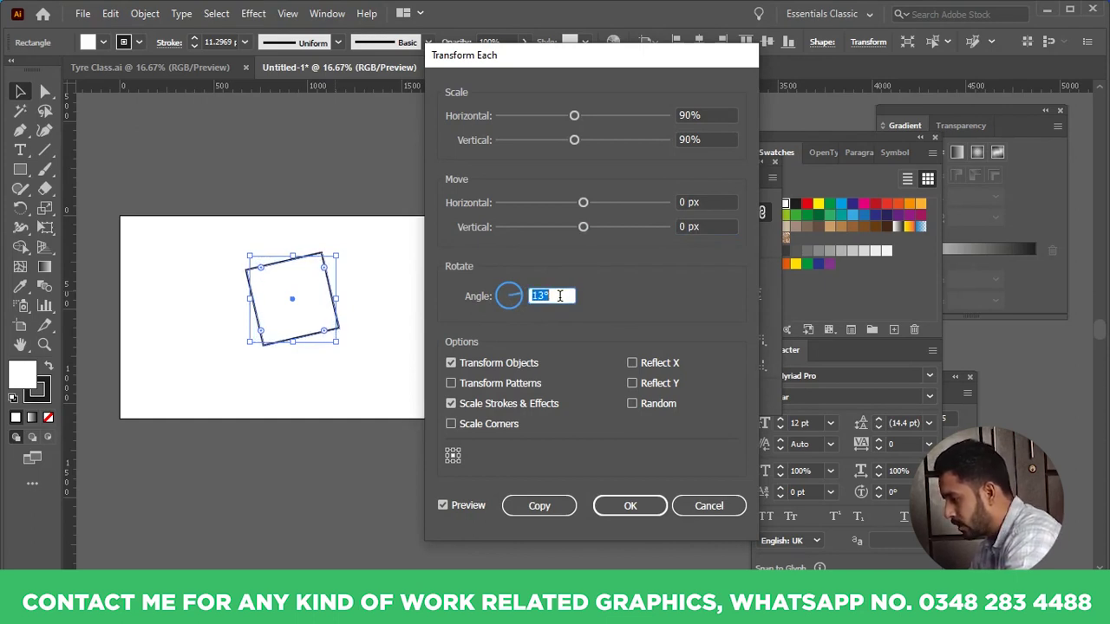
{"action": "key", "text": "Down"}
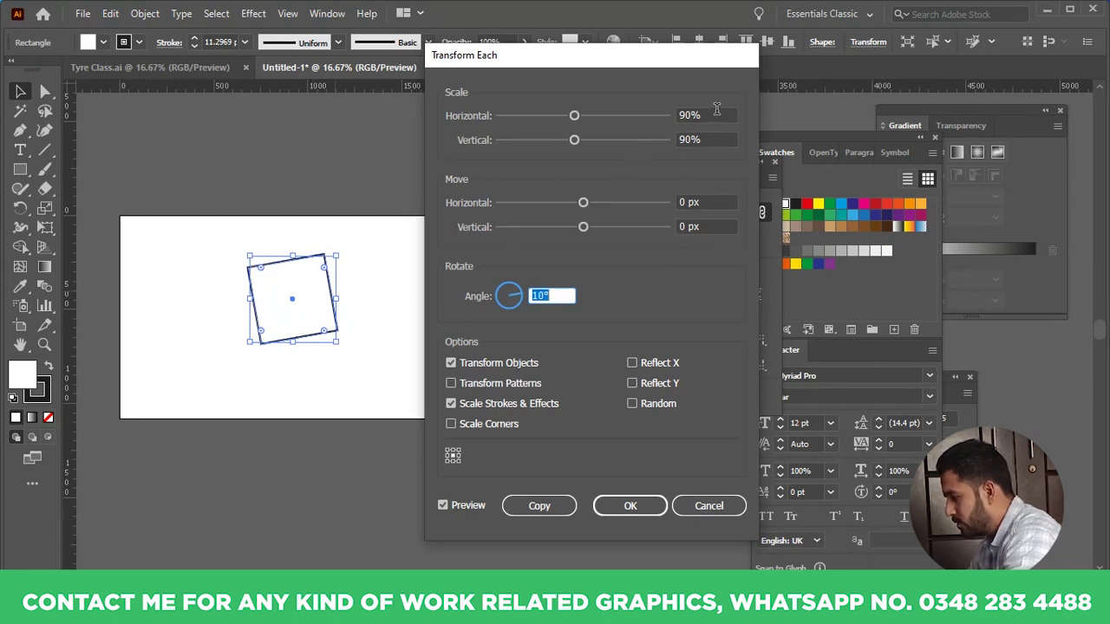
- Set the square's horizontal and vertical scale to 110% in Transform Each
{"action": "left_click_drag", "start_coordinate": [713, 116], "coordinate": [668, 126]}
{"action": "type", "text": "110"}
{"action": "key", "text": "Tab"}
{"action": "type", "text": "100"}
{"action": "key", "text": "BackSpace"}
{"action": "key", "text": "BackSpace"}
{"action": "type", "text": "10"}
{"action": "key", "text": "Tab"}
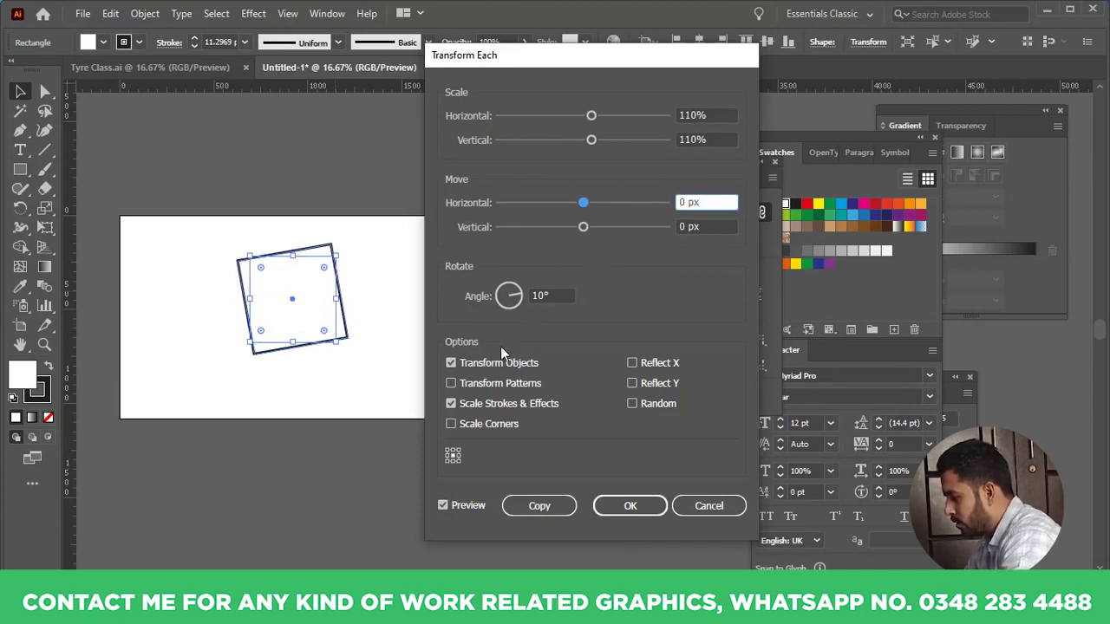
- Turn off Scale Strokes & Effects, create the transformed copy of the square and compare it with the original
{"action": "left_click", "coordinate": [451, 405]}
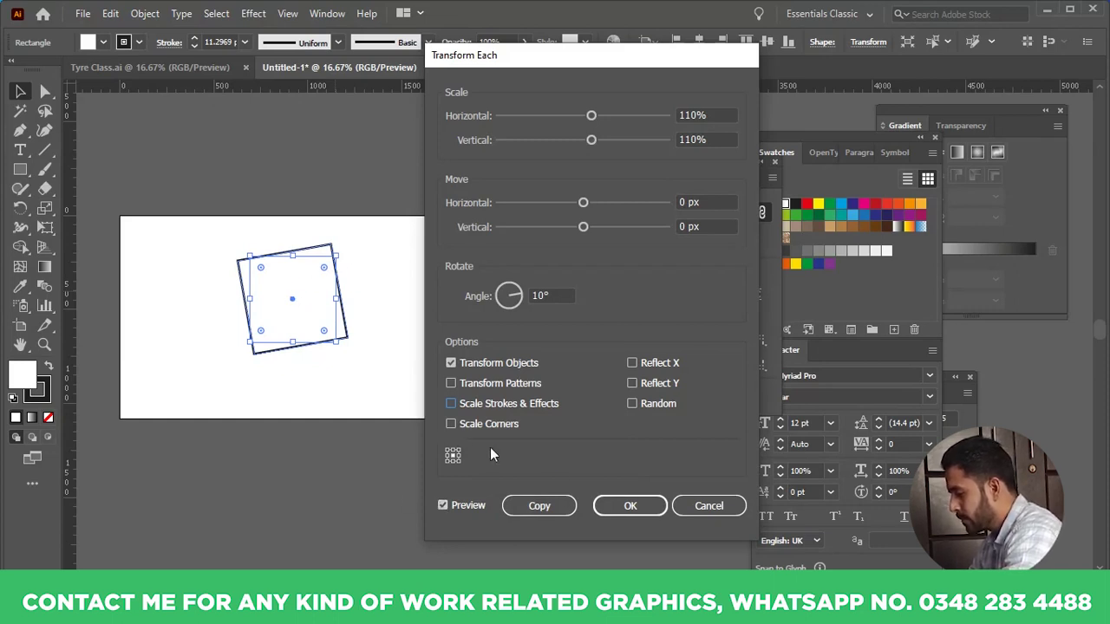
{"action": "left_click", "coordinate": [536, 512]}
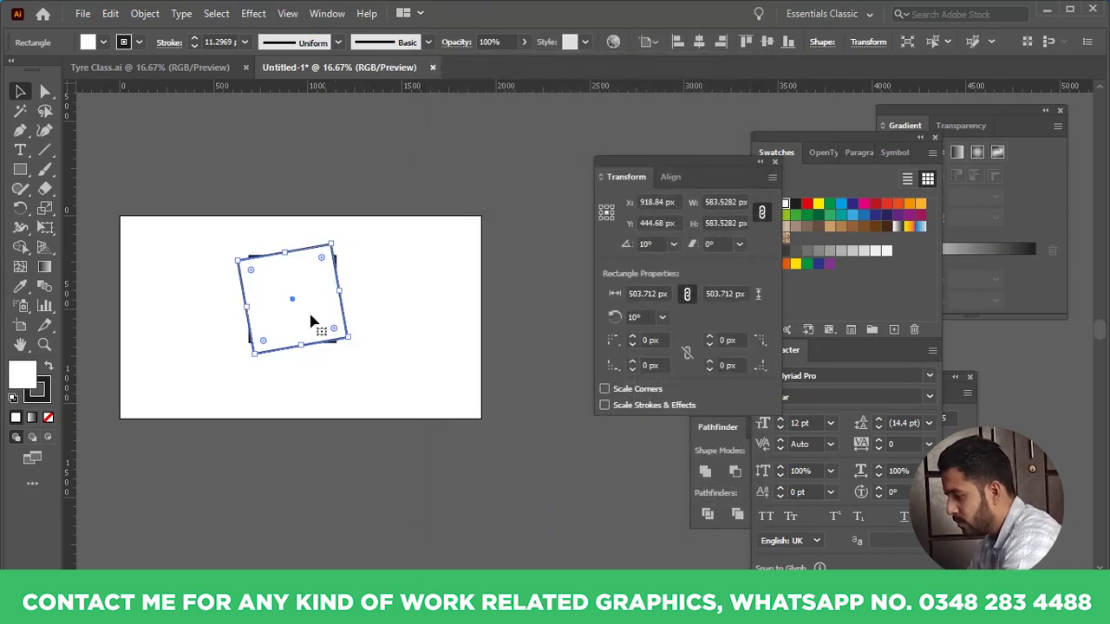
{"action": "scroll", "coordinate": [324, 325], "scroll_direction": "up", "scroll_amount": 1}
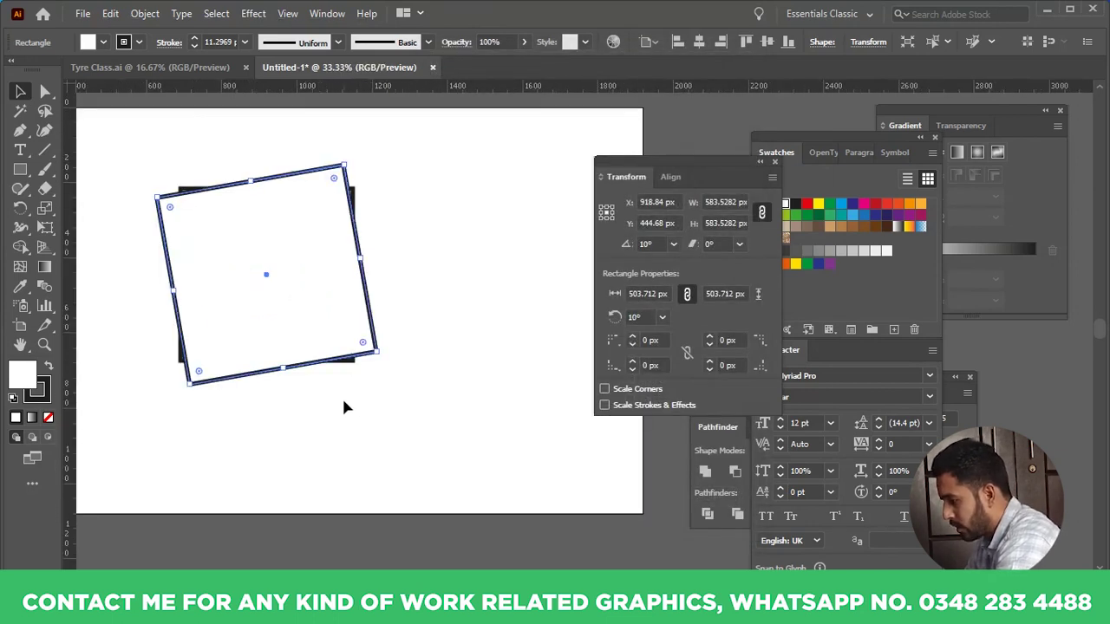
{"action": "left_click", "coordinate": [342, 404]}
{"action": "scroll", "coordinate": [342, 403], "scroll_direction": "down", "scroll_amount": 1}
{"action": "left_click_drag", "start_coordinate": [436, 252], "coordinate": [265, 404]}
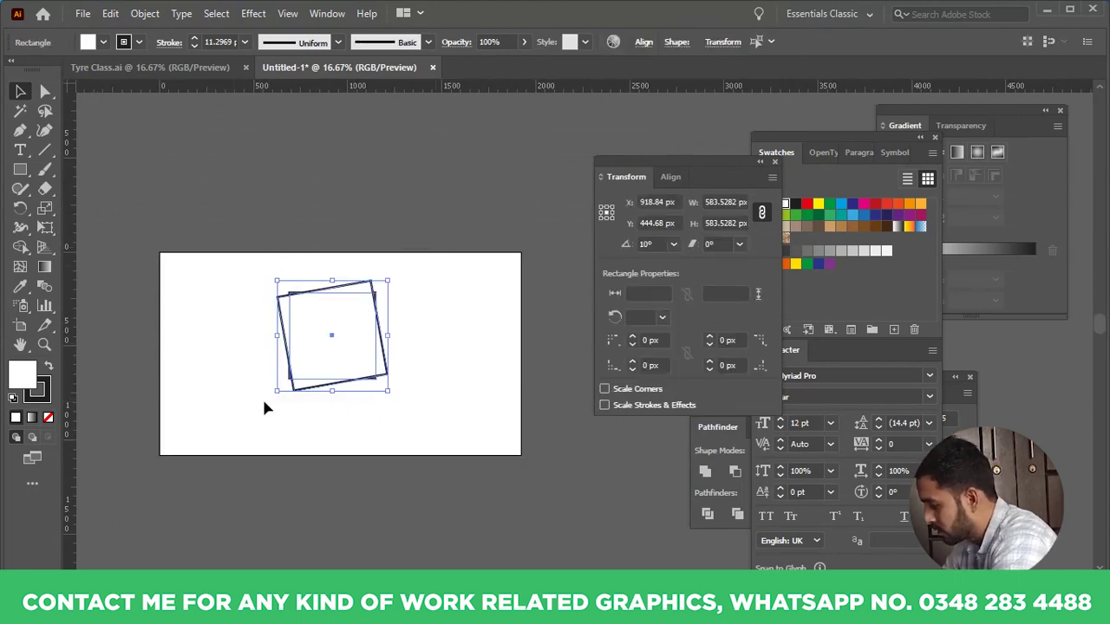
{"action": "left_click", "coordinate": [437, 451]}
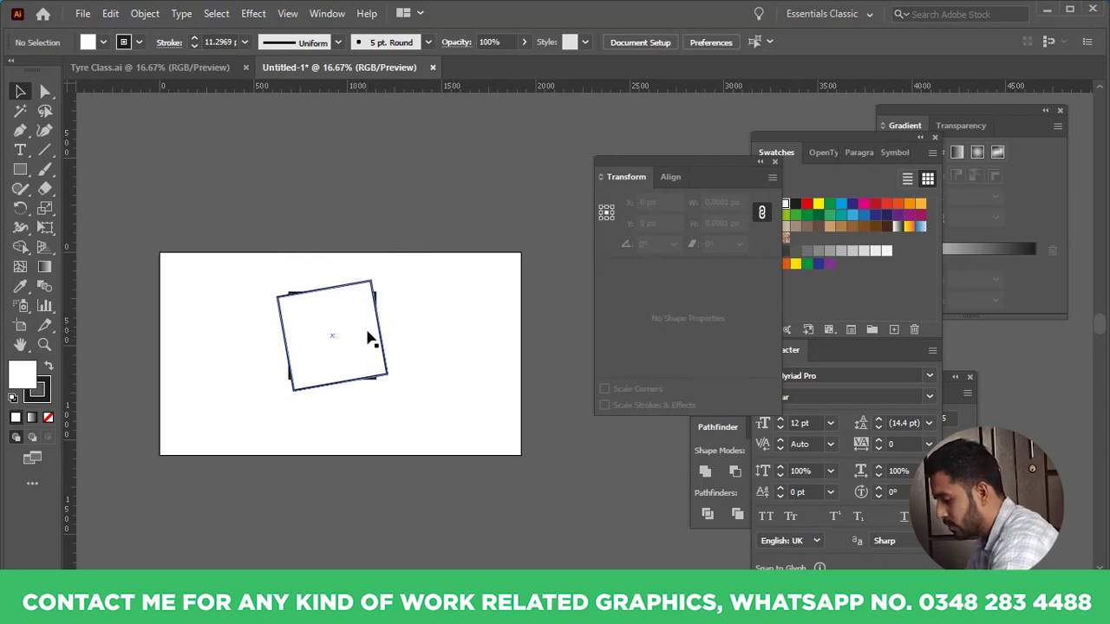
- Undo the transformed copy and remove the original square's fill
{"action": "key", "text": "ctrl+z"}
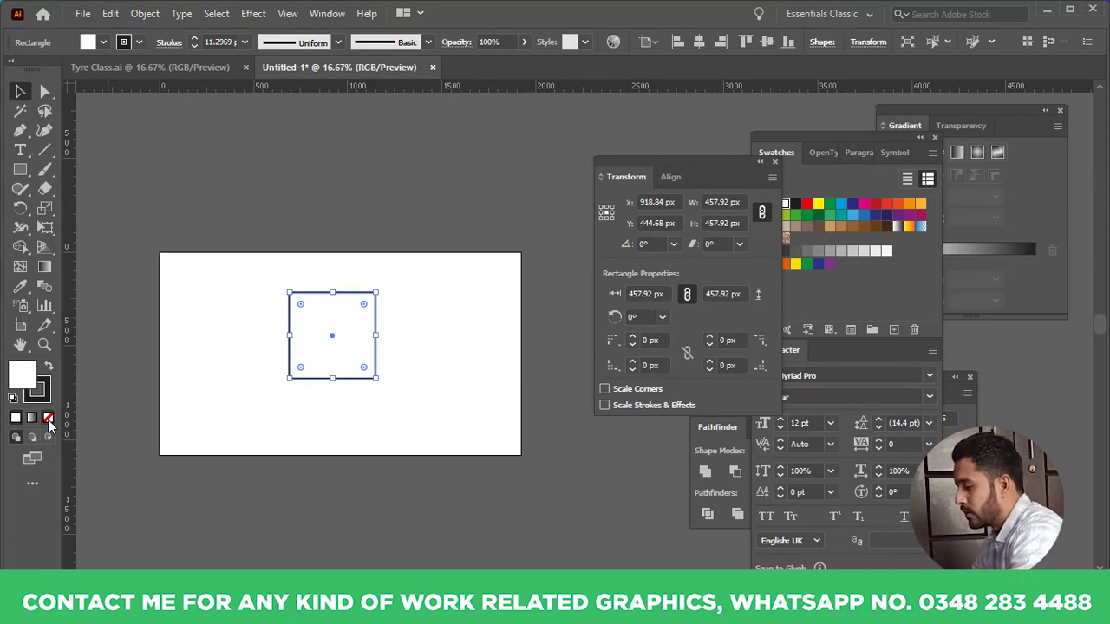
{"action": "left_click", "coordinate": [48, 419]}
{"action": "left_click", "coordinate": [355, 431]}
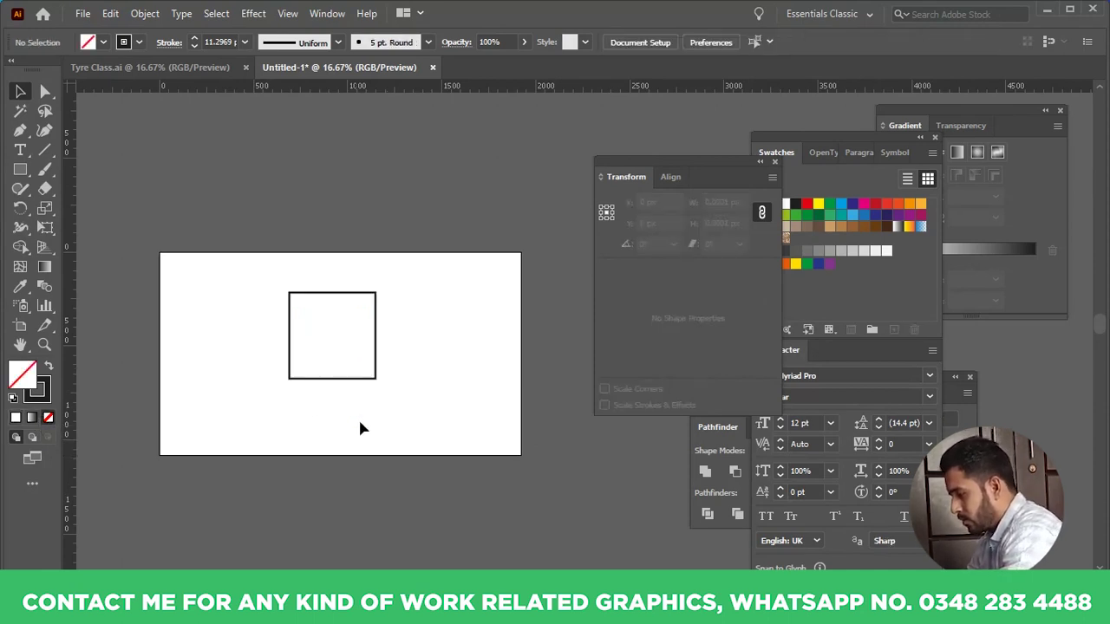
- Create a copy of the unfilled square with Transform Each, using 110% scale and 10° rotation
{"action": "left_click_drag", "start_coordinate": [420, 311], "coordinate": [359, 413]}
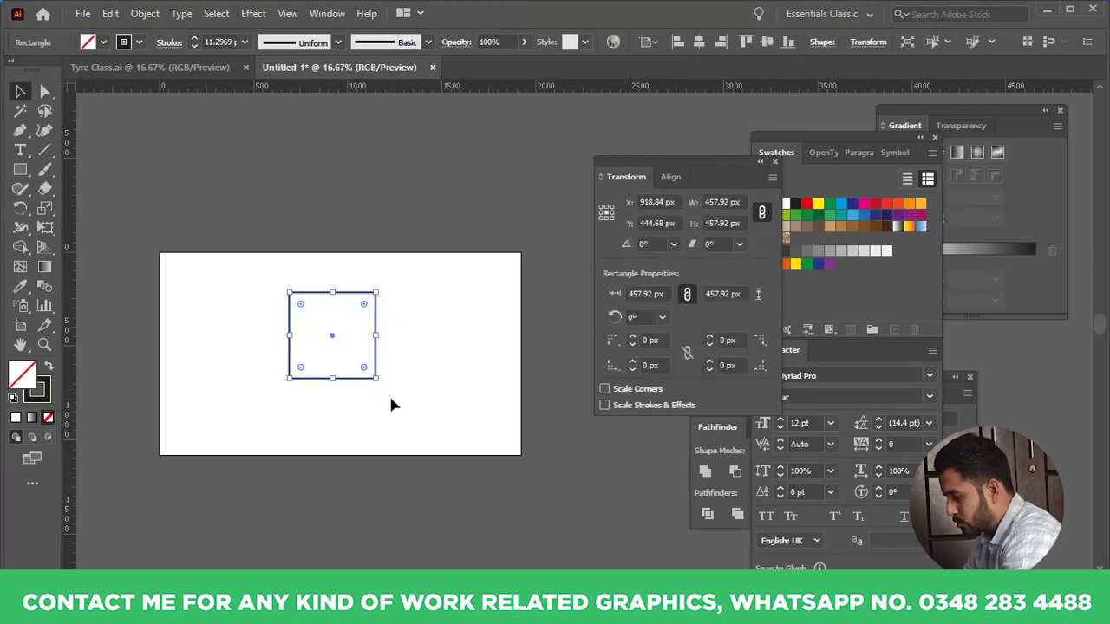
{"action": "key", "text": "ctrl+shift+b"}
{"action": "key", "text": "ctrl+alt+shift+d"}
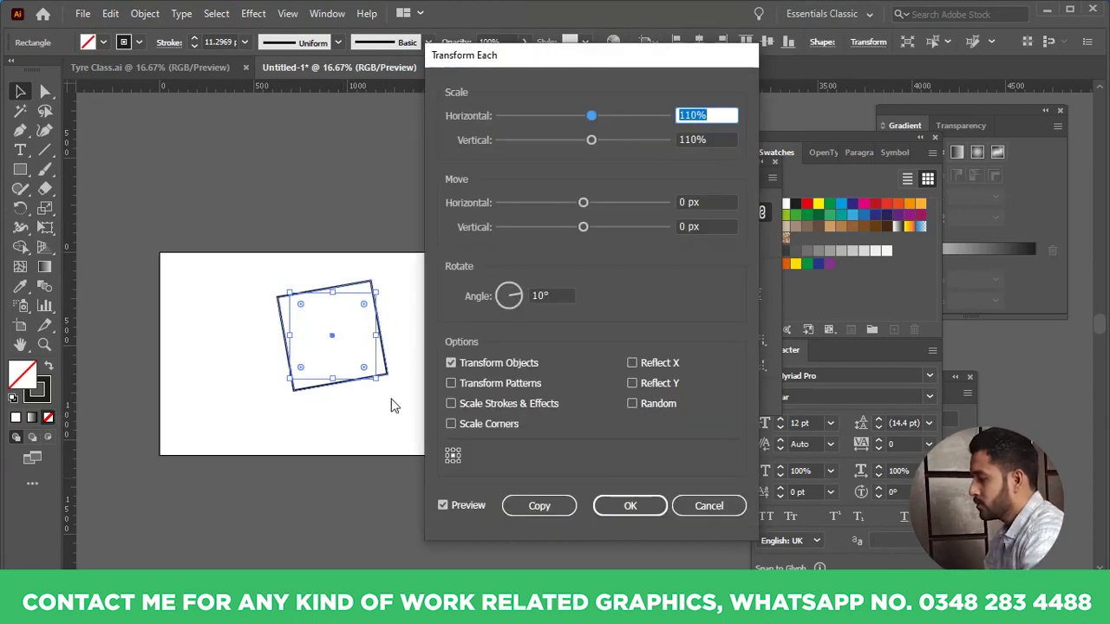
{"action": "left_click_drag", "start_coordinate": [523, 70], "coordinate": [572, 55]}
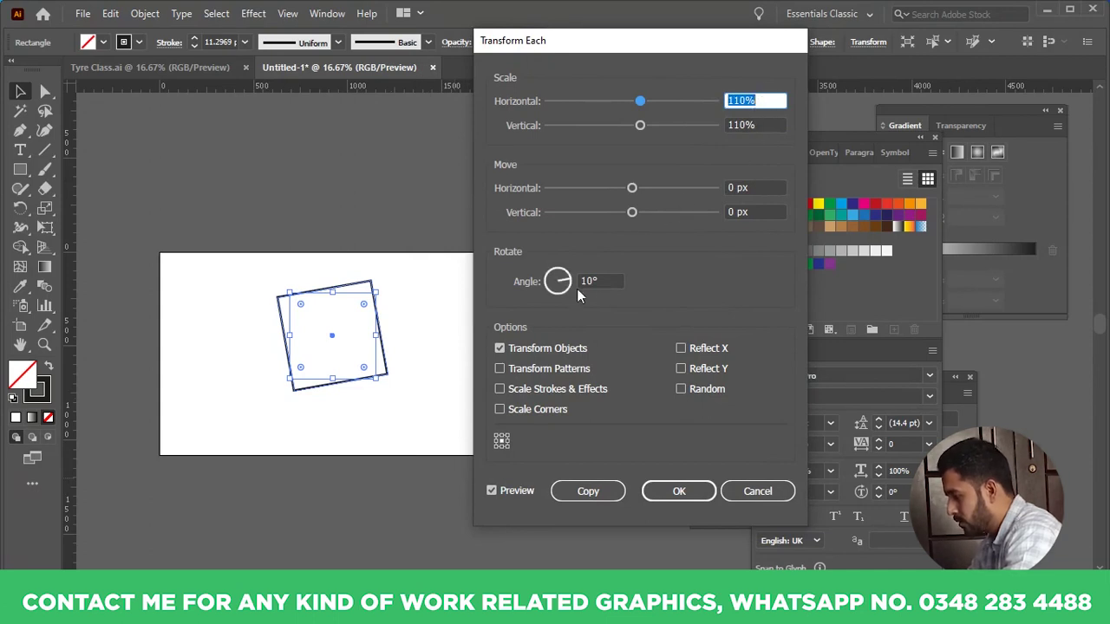
{"action": "left_click", "coordinate": [588, 492]}
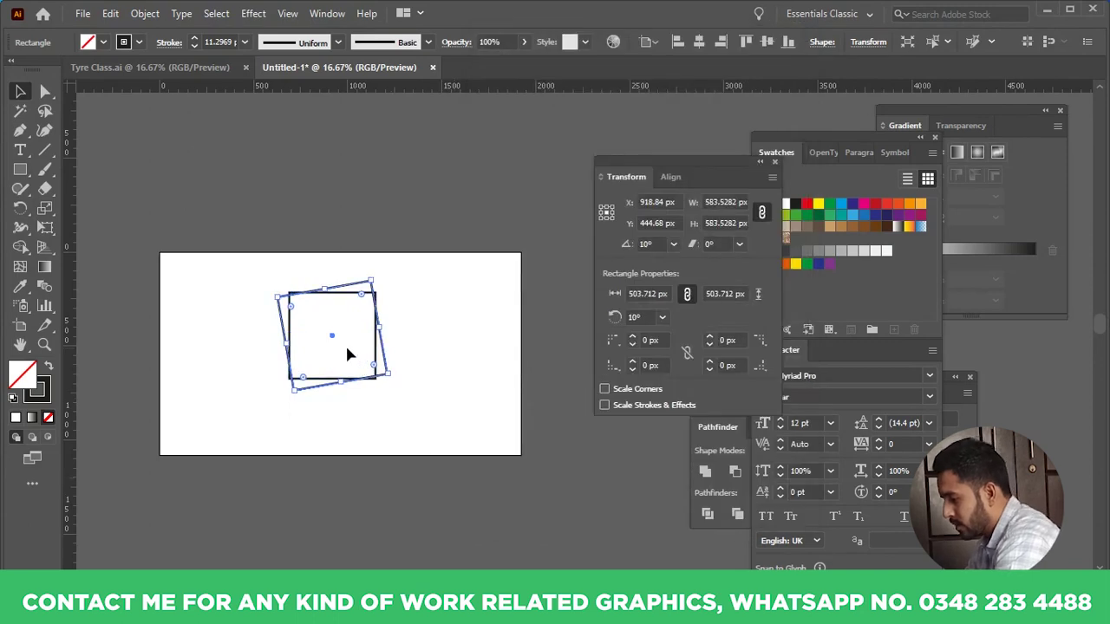
- Repeat the copy transform thirteen times to build a spiral of growing, rotating squares
{"action": "scroll", "coordinate": [347, 354], "scroll_direction": "up", "scroll_amount": 2}
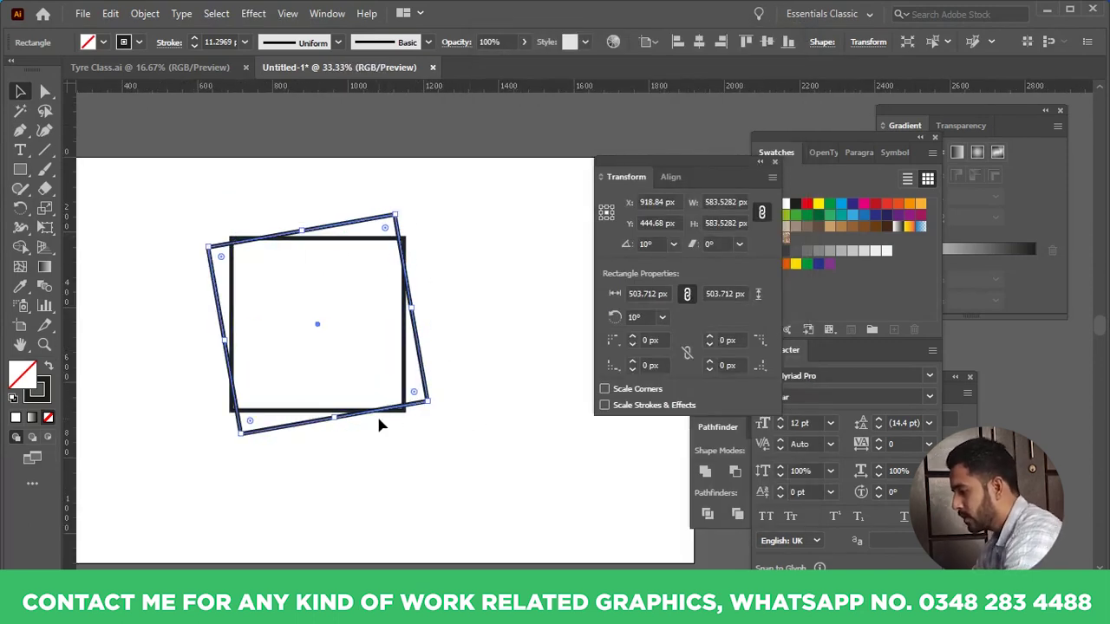
{"action": "scroll", "coordinate": [379, 425], "scroll_direction": "down", "scroll_amount": 1}
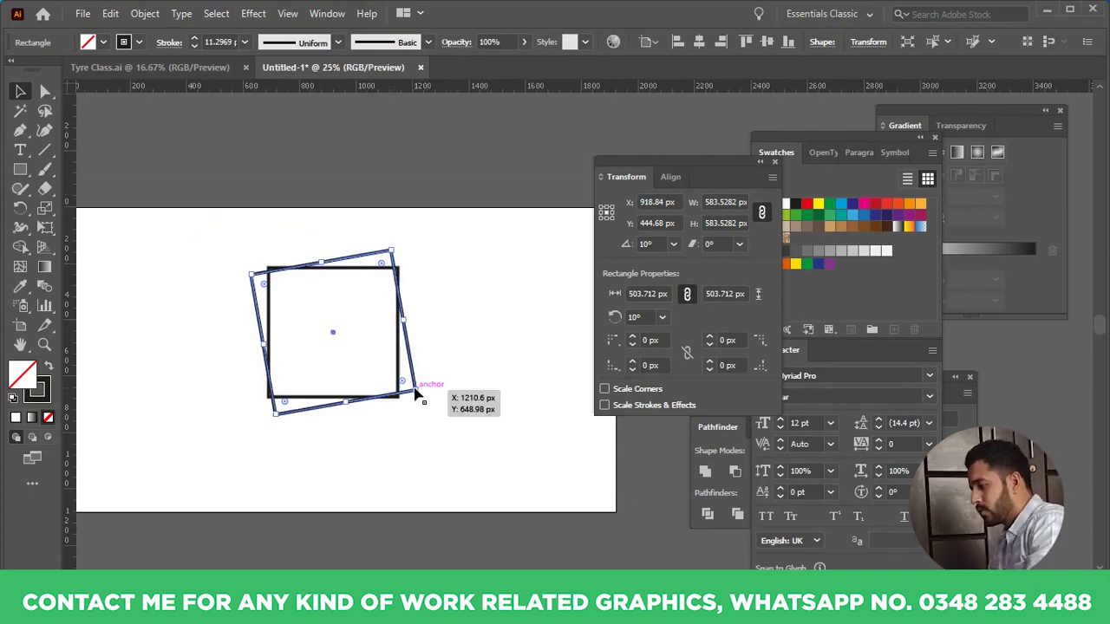
{"action": "scroll", "coordinate": [417, 395], "scroll_direction": "down", "scroll_amount": 3}
{"action": "key", "text": "ctrl+d"}
{"action": "key", "text": "ctrl+d"}
{"action": "key", "text": "ctrl+d"}
{"action": "key", "text": "ctrl+d"}
{"action": "key", "text": "ctrl+d"}
{"action": "key", "text": "ctrl+d"}
{"action": "key", "text": "ctrl+d"}
{"action": "key", "text": "ctrl+d"}
{"action": "key", "text": "ctrl+d"}
{"action": "key", "text": "ctrl+d"}
{"action": "key", "text": "ctrl+d"}
{"action": "key", "text": "ctrl+d"}
{"action": "key", "text": "ctrl+d"}
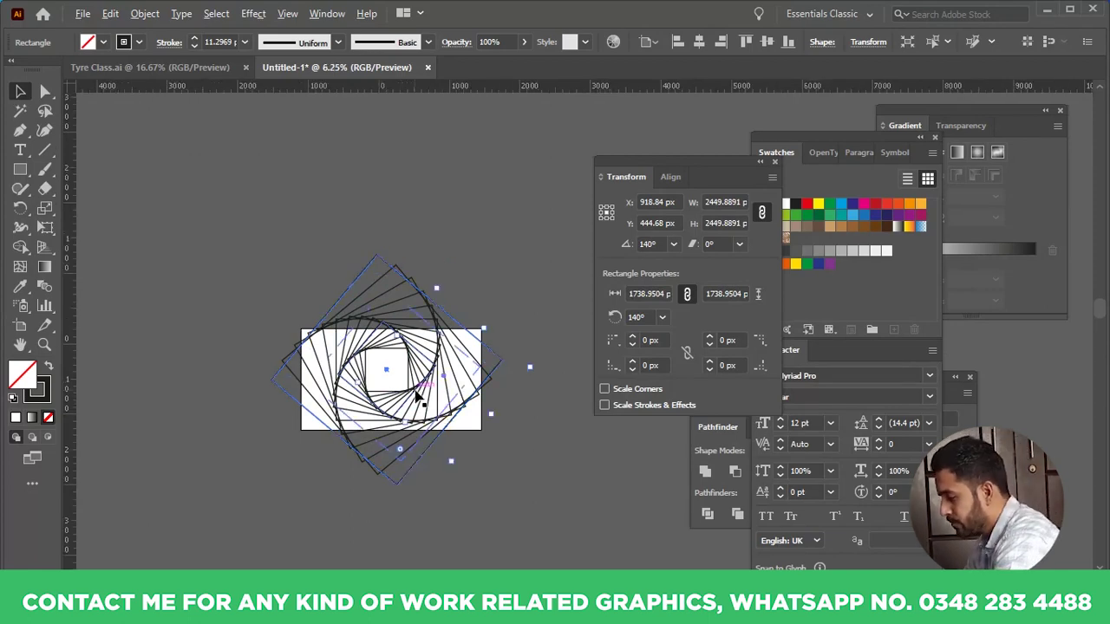
- Select the whole spiral of squares and delete it from the artboard
{"action": "scroll", "coordinate": [425, 392], "scroll_direction": "up", "scroll_amount": 3}
{"action": "scroll", "coordinate": [305, 339], "scroll_direction": "down", "scroll_amount": 3}
{"action": "left_click_drag", "start_coordinate": [466, 230], "coordinate": [162, 462]}
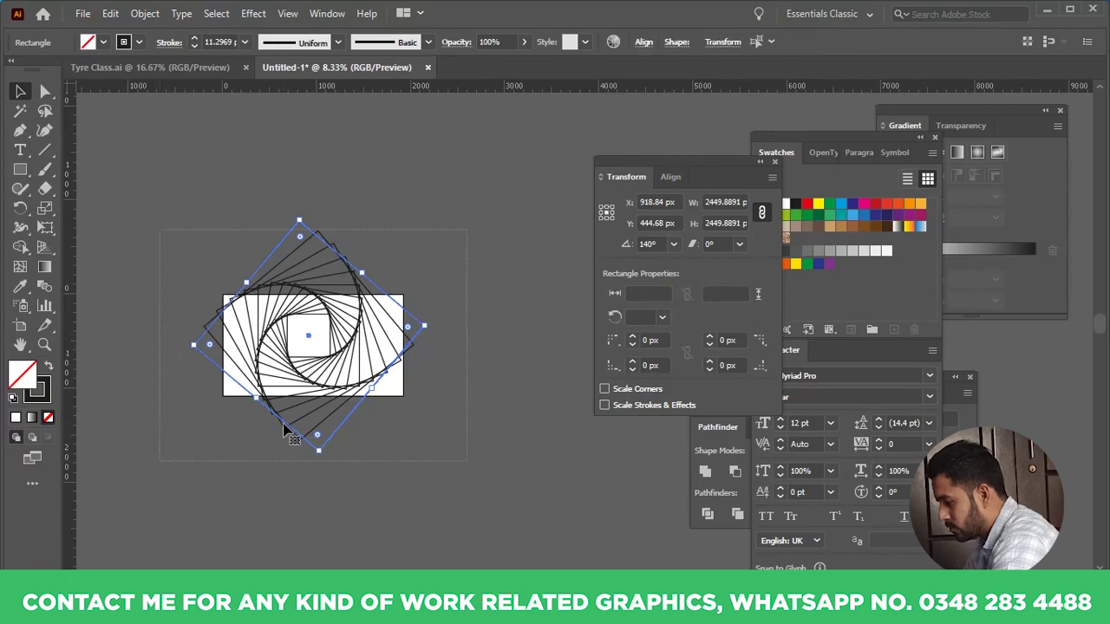
{"action": "key", "text": "Delete"}
{"action": "scroll", "coordinate": [289, 406], "scroll_direction": "up", "scroll_amount": 1}
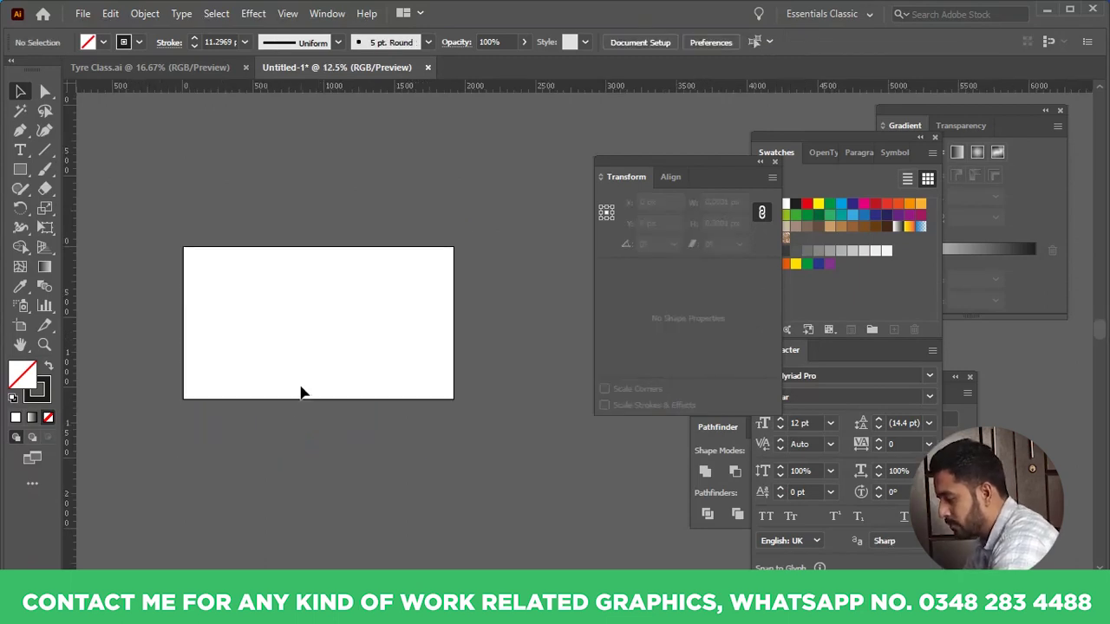
- Draw a square about 259 px wide near the artboard's upper-left corner with the Rectangle tool
{"action": "key", "text": "l"}
{"action": "right_click", "coordinate": [22, 178]}
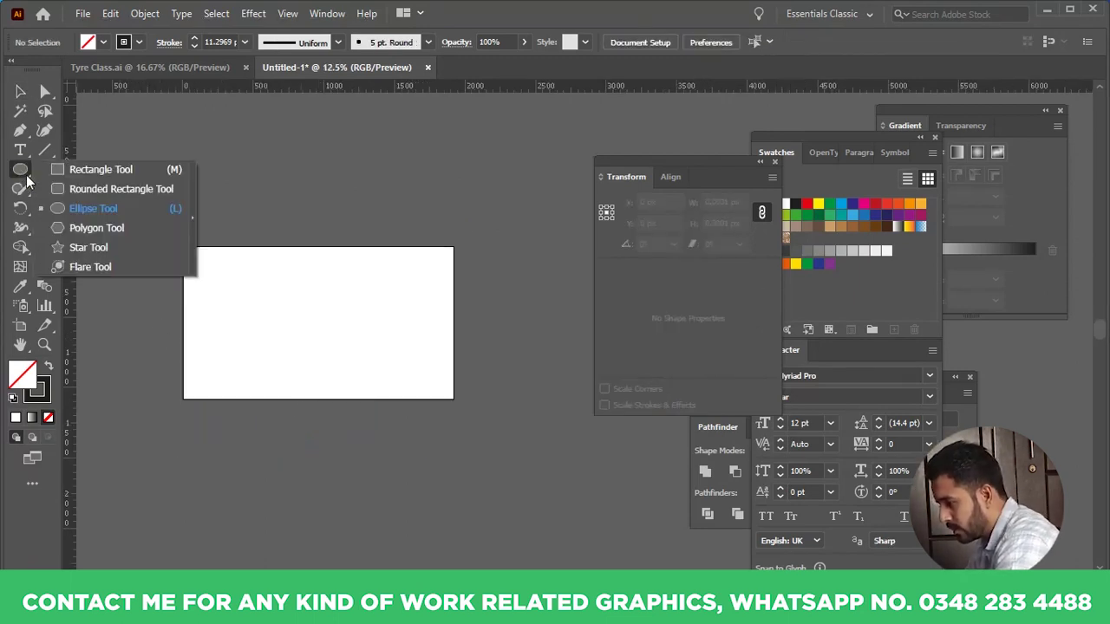
{"action": "left_click", "coordinate": [99, 168]}
{"action": "left_click_drag", "start_coordinate": [202, 263], "coordinate": [243, 297]}
{"action": "key", "text": "v"}
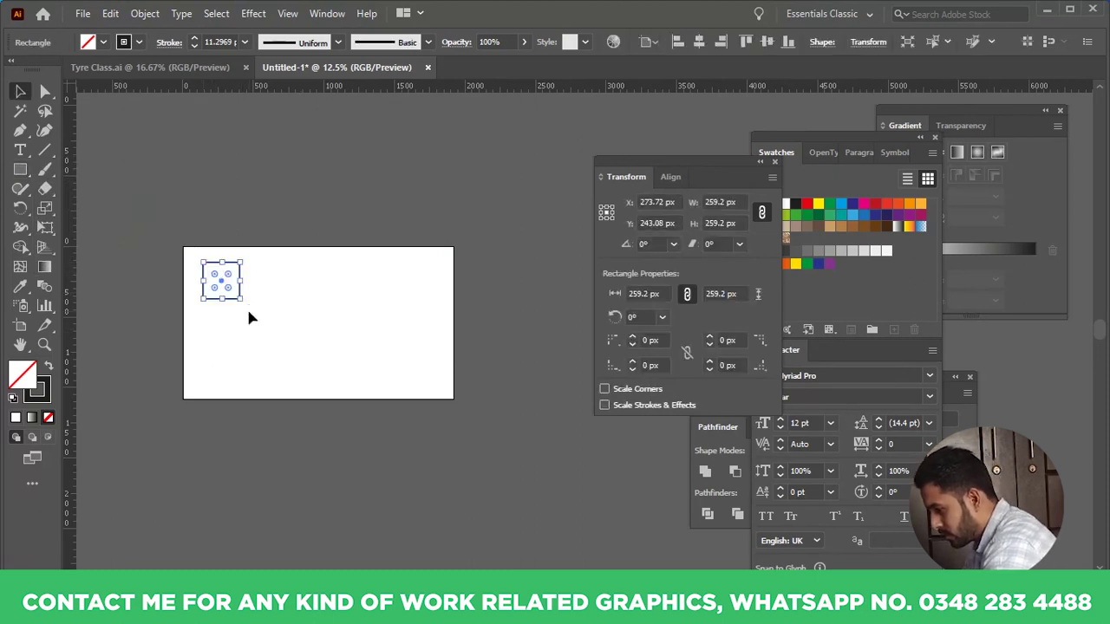
{"action": "scroll", "coordinate": [251, 321], "scroll_direction": "up", "scroll_amount": 3, "text": "alt"}
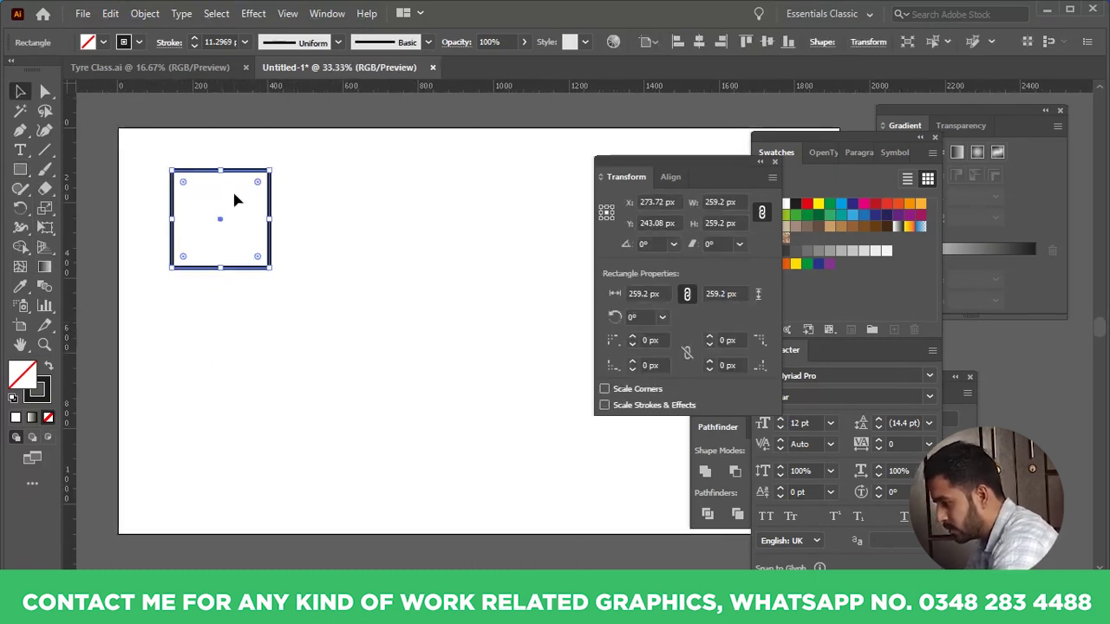
- Duplicate the square into an evenly spaced grid of three rows with six squares each
{"action": "scroll", "coordinate": [265, 299], "scroll_direction": "down", "scroll_amount": 2, "text": "alt"}
{"action": "left_click_drag", "start_coordinate": [245, 277], "coordinate": [307, 286]}
{"action": "key", "text": "ctrl+d"}
{"action": "key", "text": "ctrl+d"}
{"action": "key", "text": "ctrl+d"}
{"action": "key", "text": "ctrl+d"}
{"action": "left_click_drag", "start_coordinate": [528, 315], "coordinate": [227, 233]}
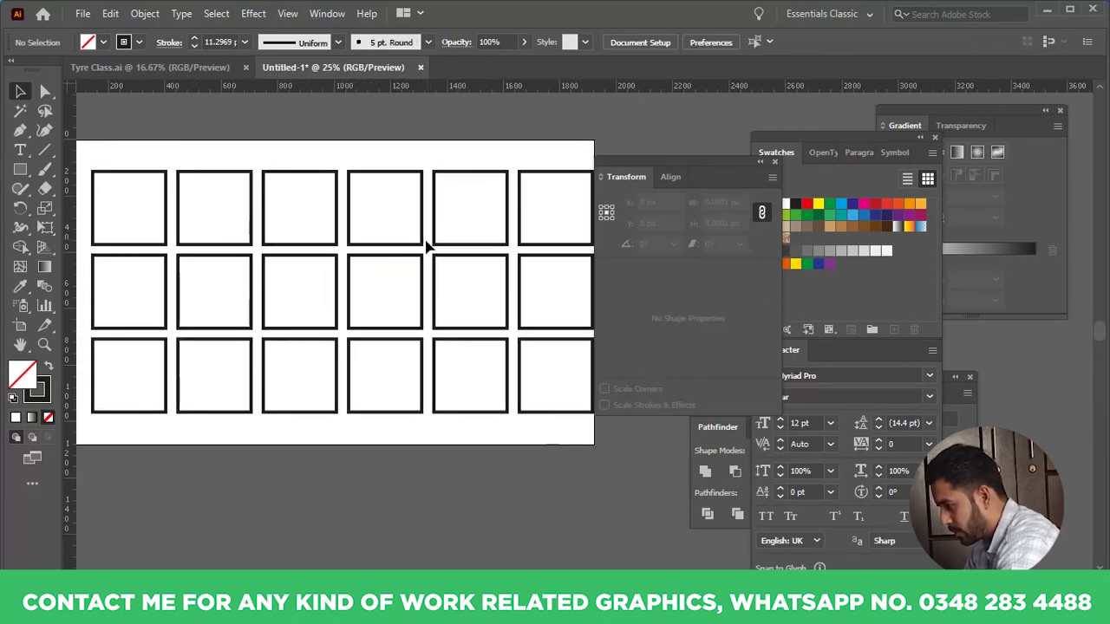
- Scale the whole grid of squares down to about 1642 by 791 px so it fits inside the artboard
{"action": "scroll", "coordinate": [425, 251], "scroll_direction": "down", "scroll_amount": 2}
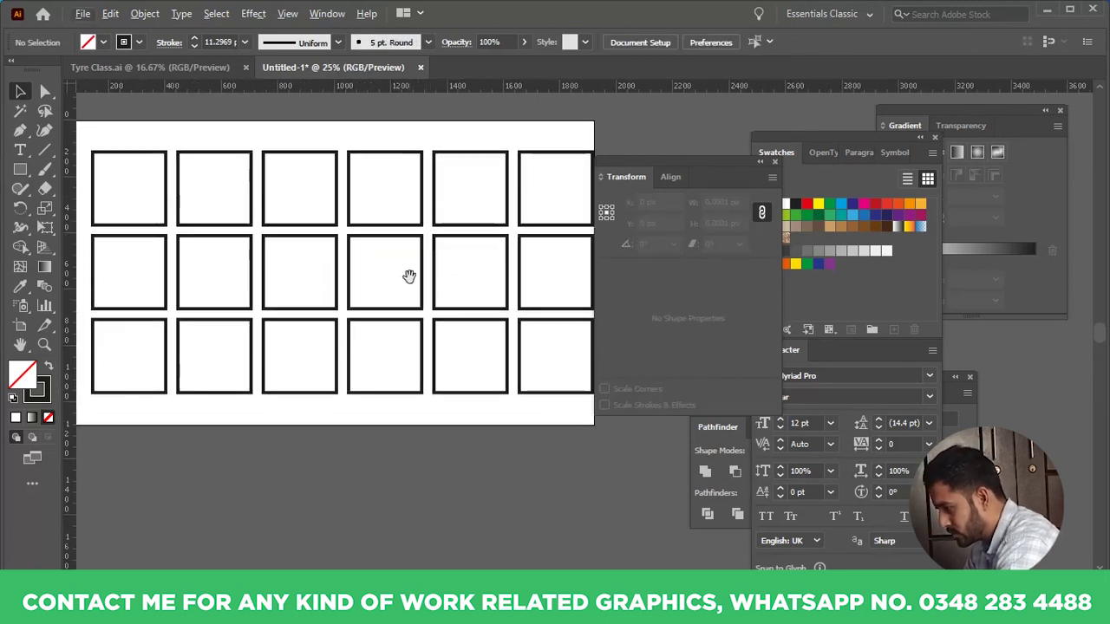
{"action": "scroll", "coordinate": [426, 255], "scroll_direction": "down", "scroll_amount": 1}
{"action": "left_click_drag", "start_coordinate": [539, 167], "coordinate": [200, 348]}
{"action": "left_click_drag", "start_coordinate": [520, 332], "coordinate": [504, 314]}
{"action": "left_click", "coordinate": [442, 371]}
- Select the whole grid of squares and set its Transform Each scale to 100% horizontally and 100% vertically
{"action": "left_click_drag", "start_coordinate": [520, 159], "coordinate": [193, 344]}
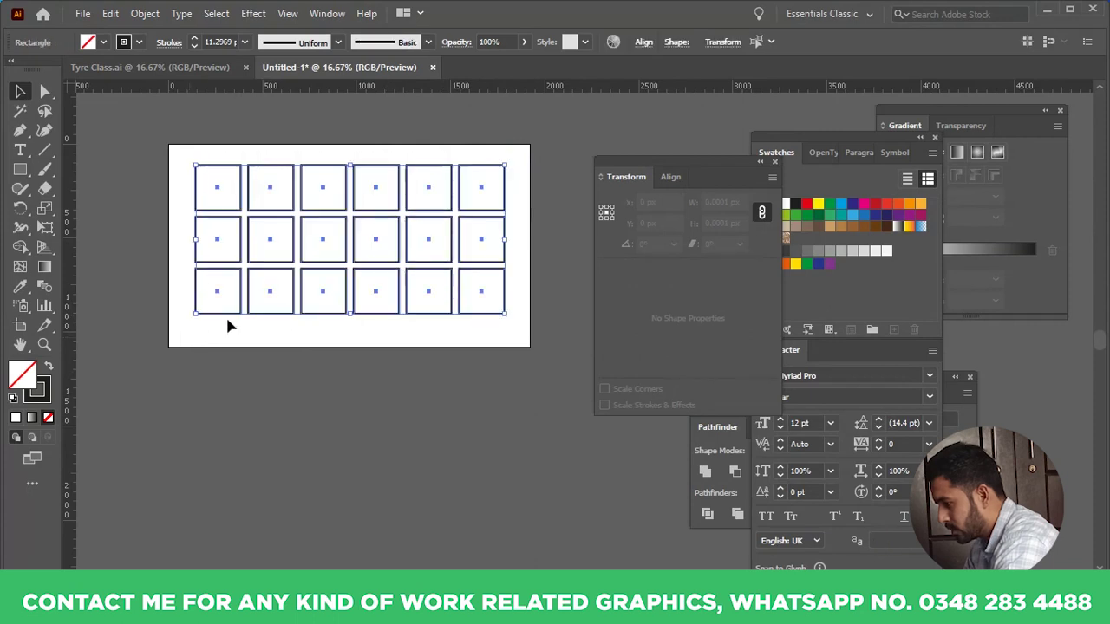
{"action": "right_click", "coordinate": [353, 240]}
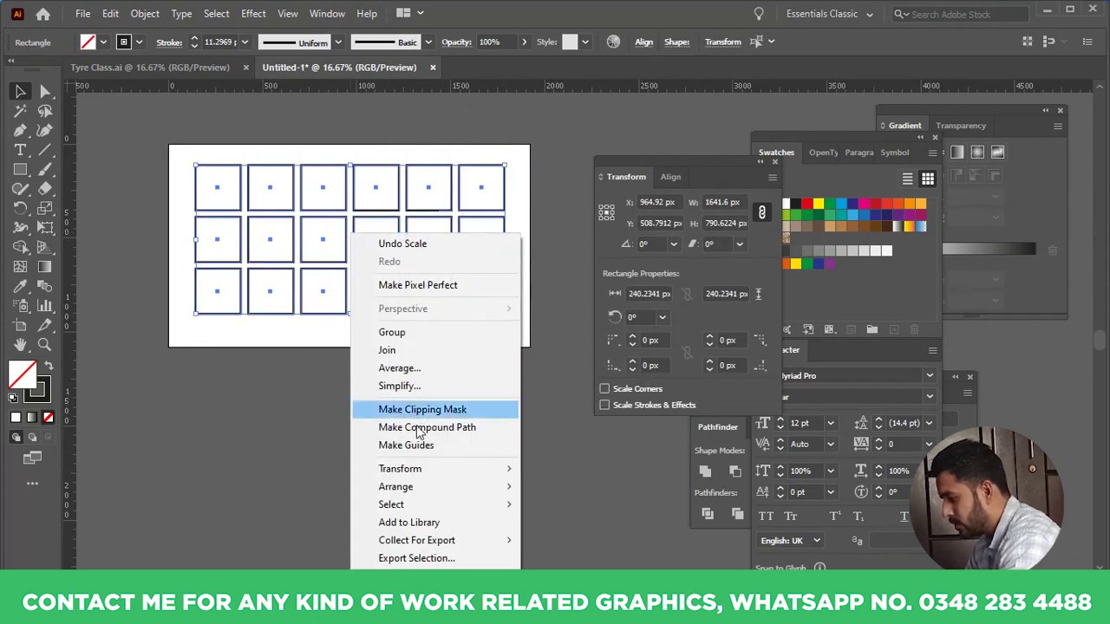
{"action": "mouse_move", "coordinate": [458, 469]}
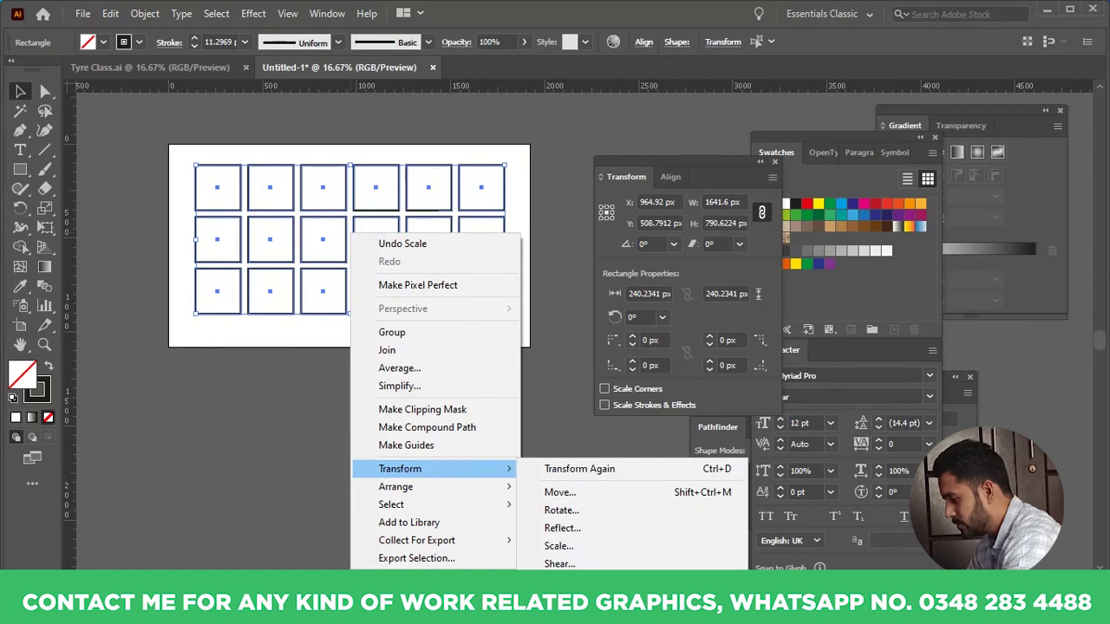
{"action": "left_click", "coordinate": [564, 582]}
{"action": "left_click_drag", "start_coordinate": [540, 47], "coordinate": [603, 24]}
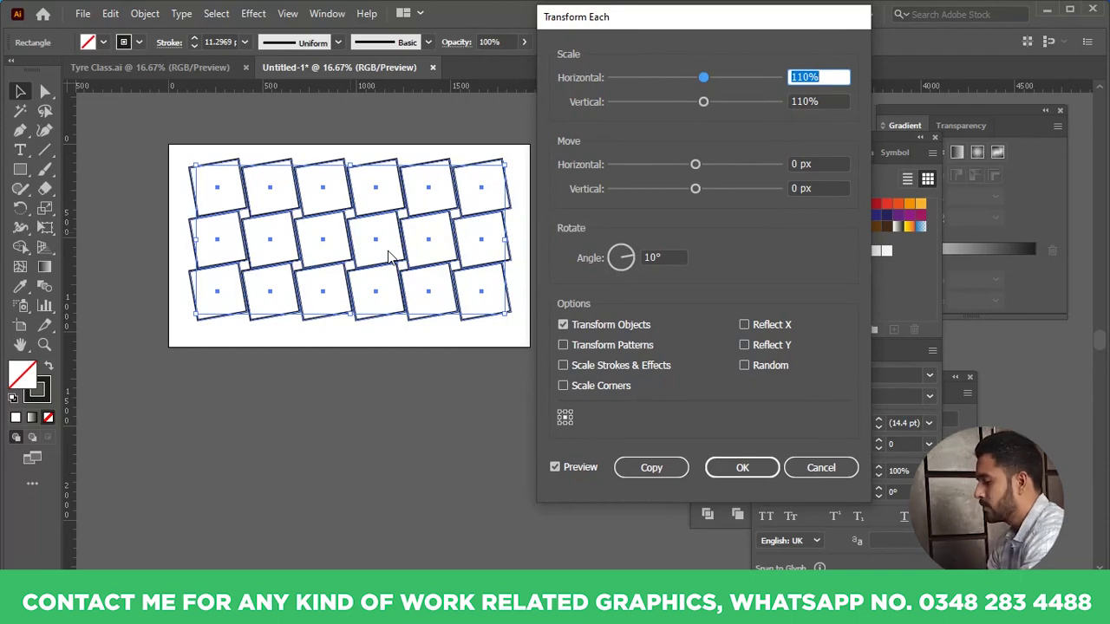
{"action": "double_click", "coordinate": [835, 77]}
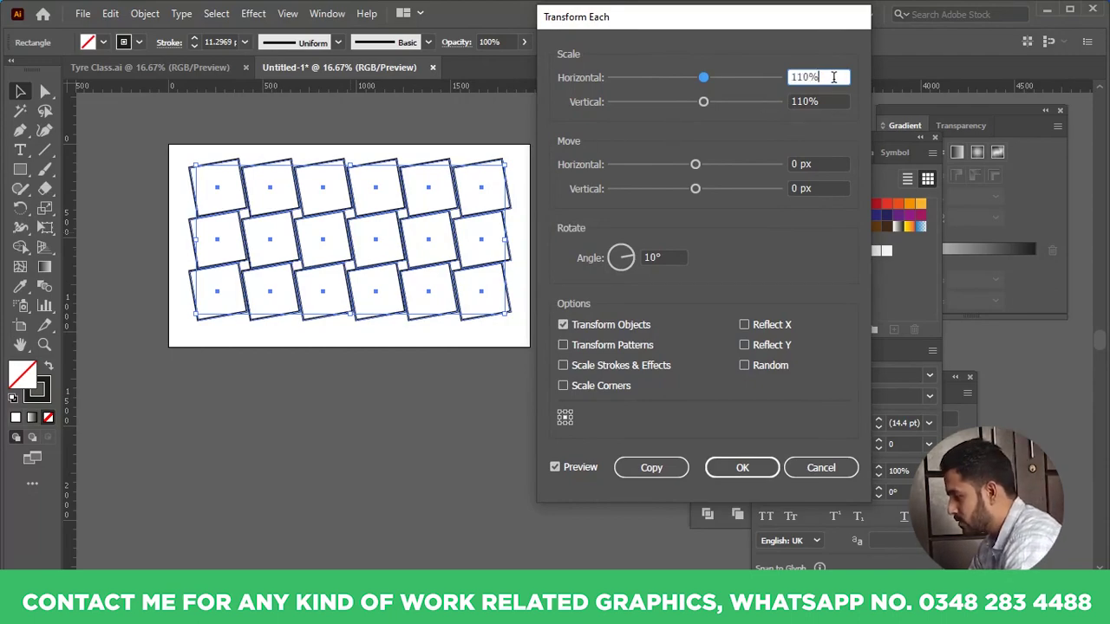
{"action": "type", "text": "100"}
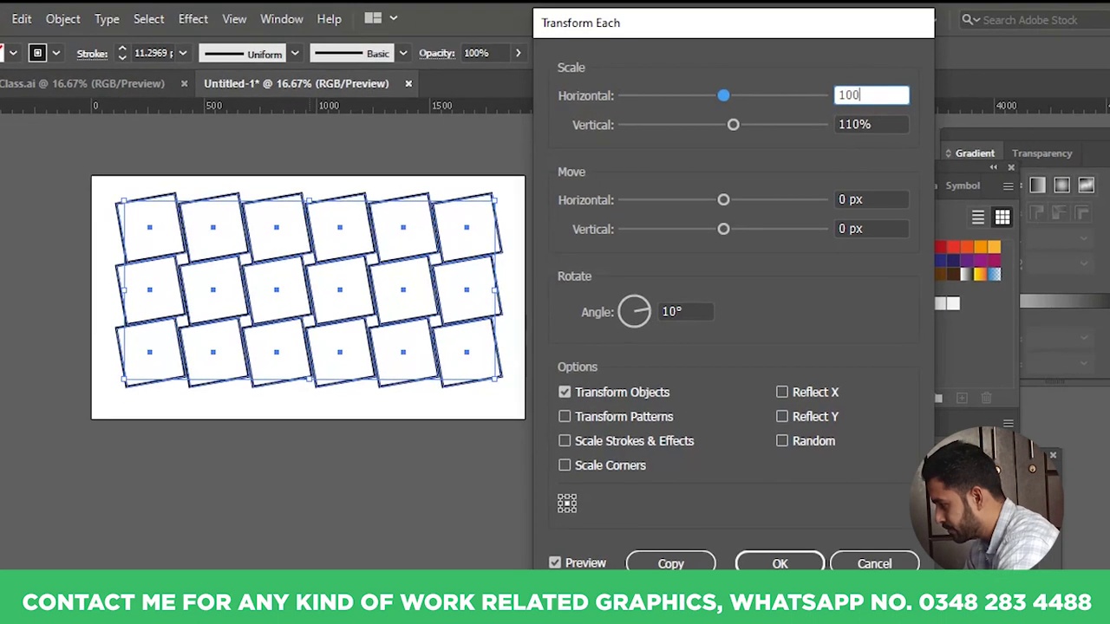
{"action": "left_click", "coordinate": [831, 99]}
{"action": "double_click", "coordinate": [887, 122]}
{"action": "type", "text": "100"}
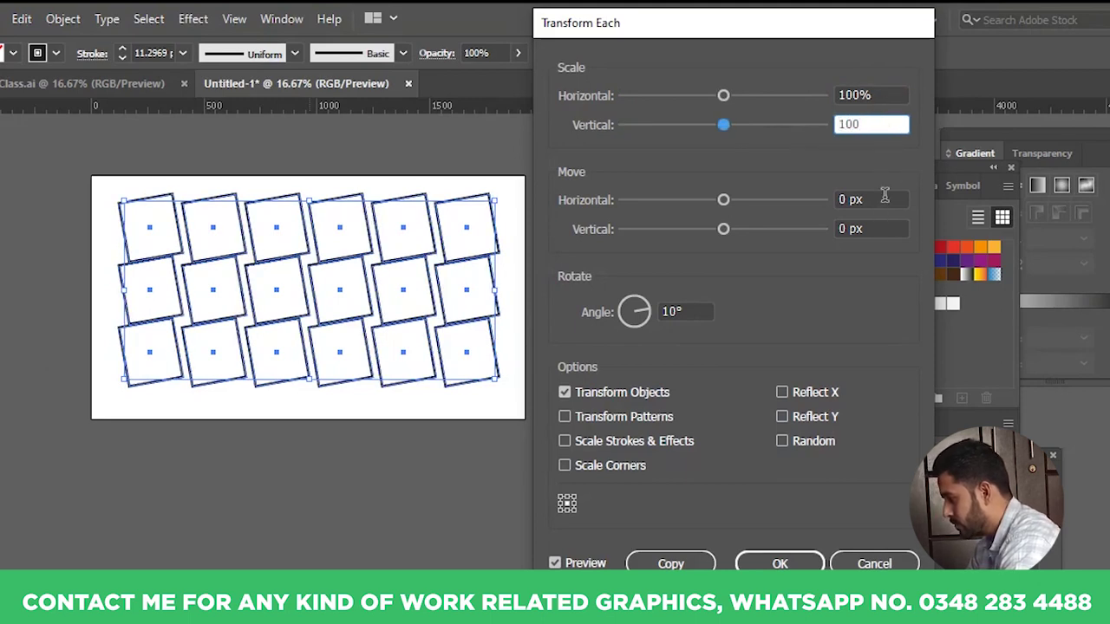
{"action": "left_click", "coordinate": [883, 197]}
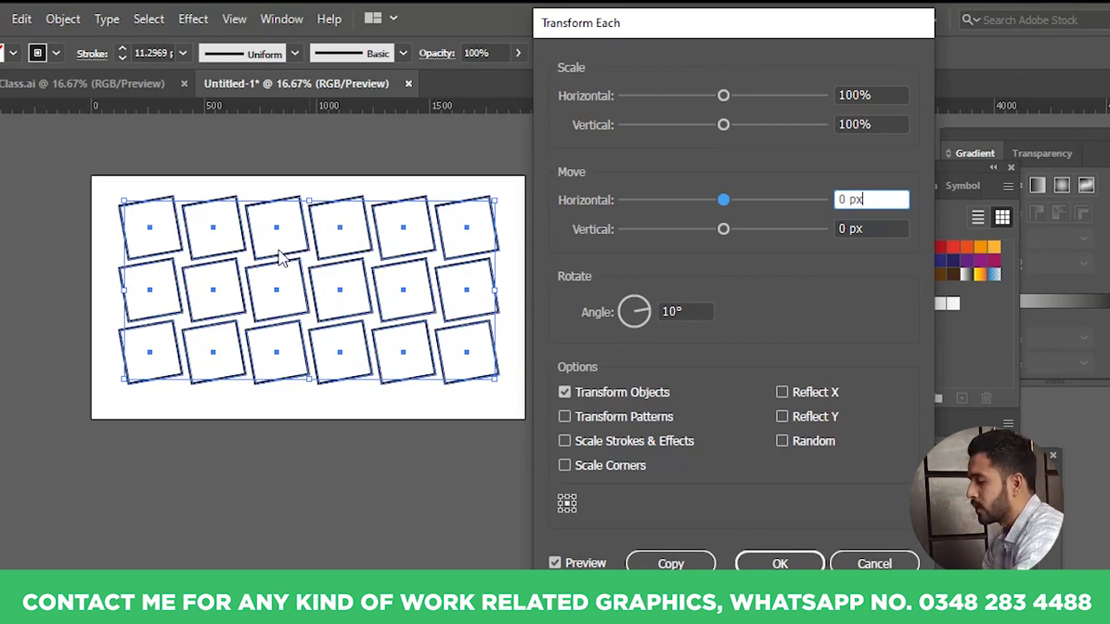
- Preview random rotation at 47° in Transform Each, turn Random off, and rotate every square in the grid by 45°
{"action": "left_click", "coordinate": [783, 441]}
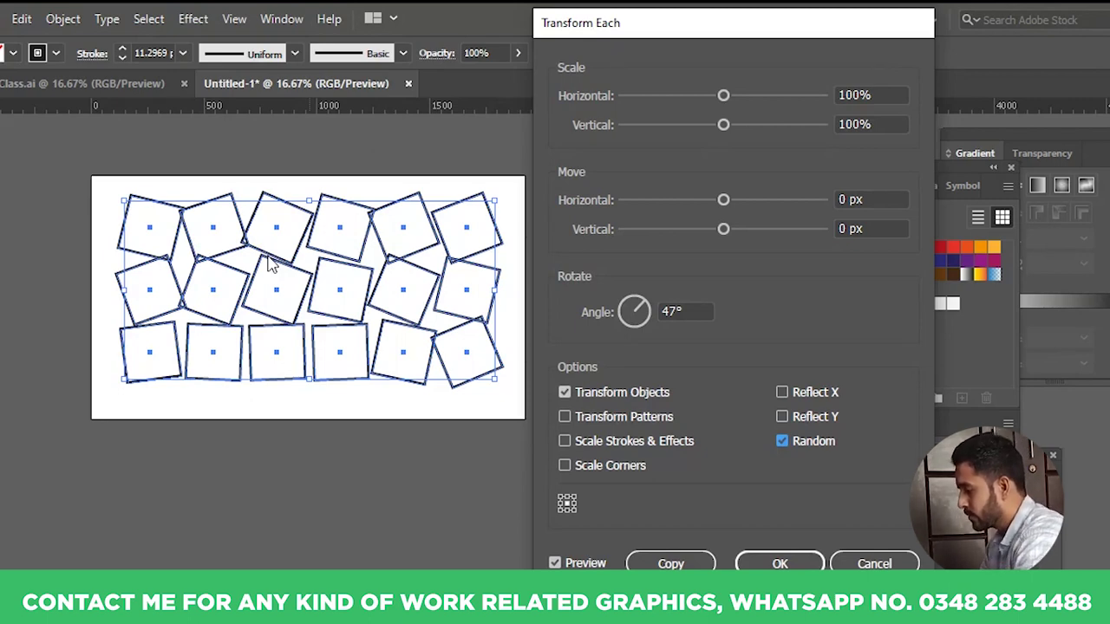
{"action": "left_click", "coordinate": [782, 441]}
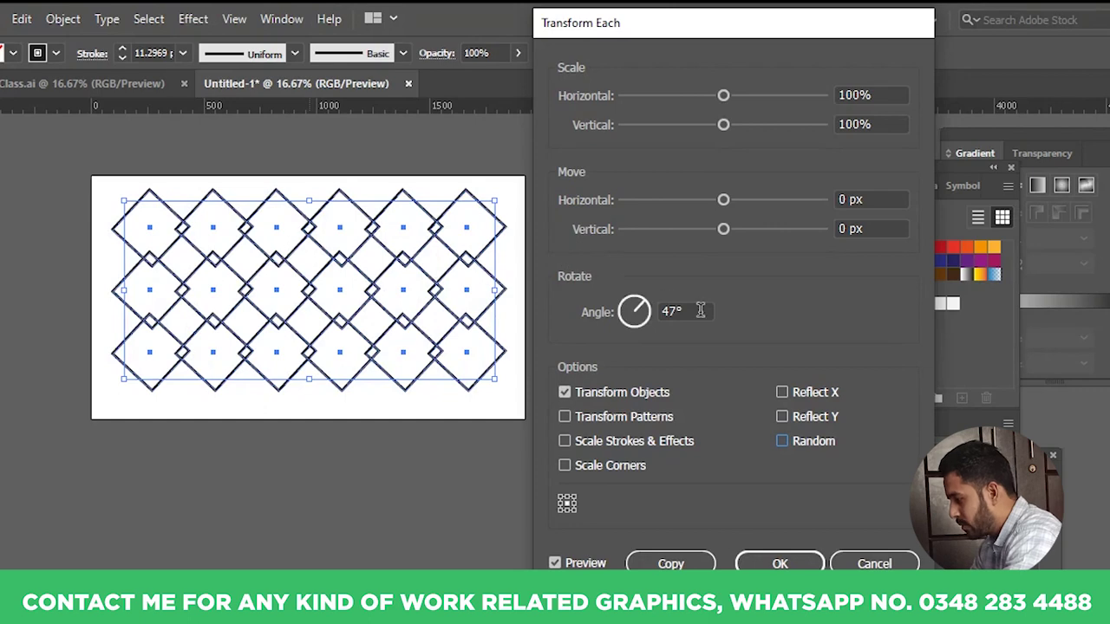
{"action": "left_click", "coordinate": [606, 312]}
{"action": "type", "text": "45"}
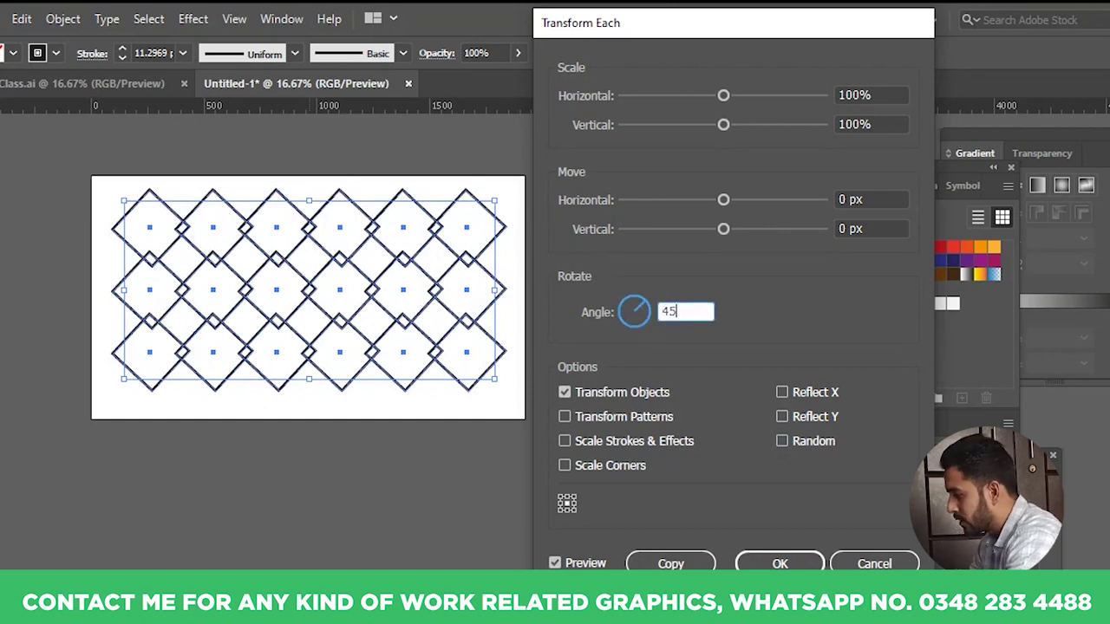
{"action": "key", "text": "Tab"}
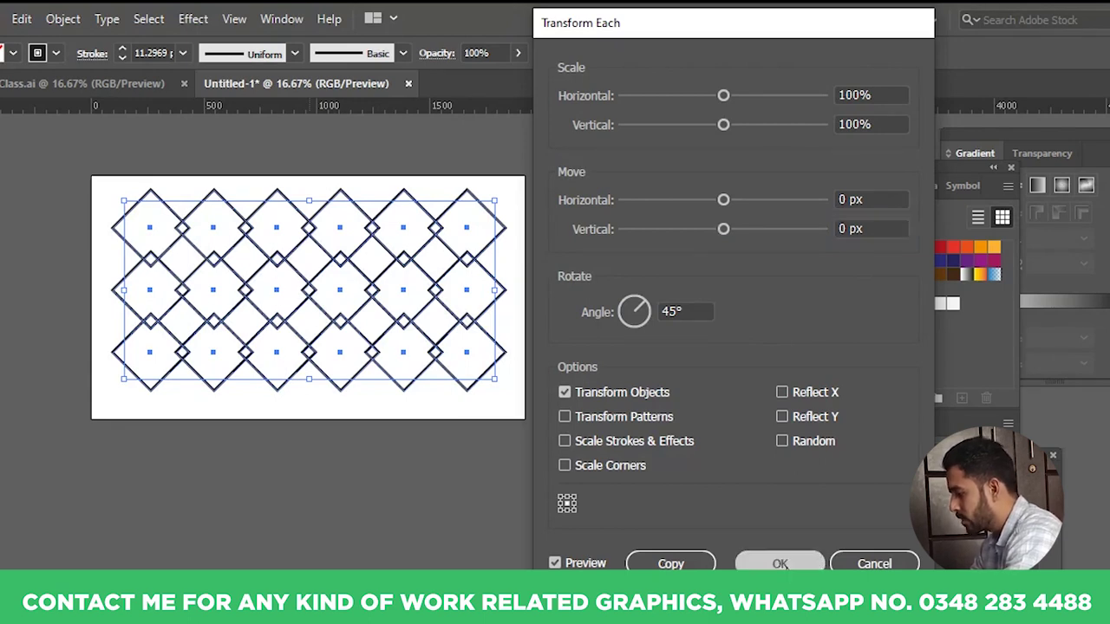
{"action": "left_click", "coordinate": [780, 564]}
{"action": "left_click", "coordinate": [376, 468]}
{"action": "scroll", "coordinate": [331, 352], "scroll_direction": "up", "scroll_amount": 2}
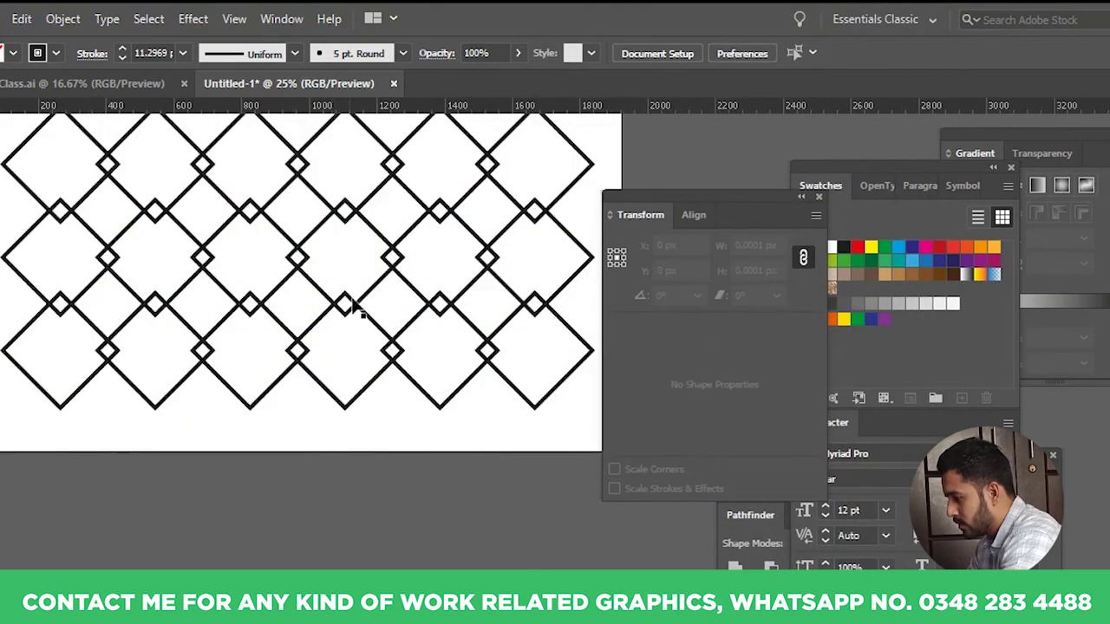
{"action": "scroll", "coordinate": [354, 292], "scroll_direction": "up", "scroll_amount": 3}
{"action": "scroll", "coordinate": [358, 419], "scroll_direction": "down", "scroll_amount": 2}
{"action": "left_click_drag", "start_coordinate": [359, 419], "coordinate": [358, 365]}
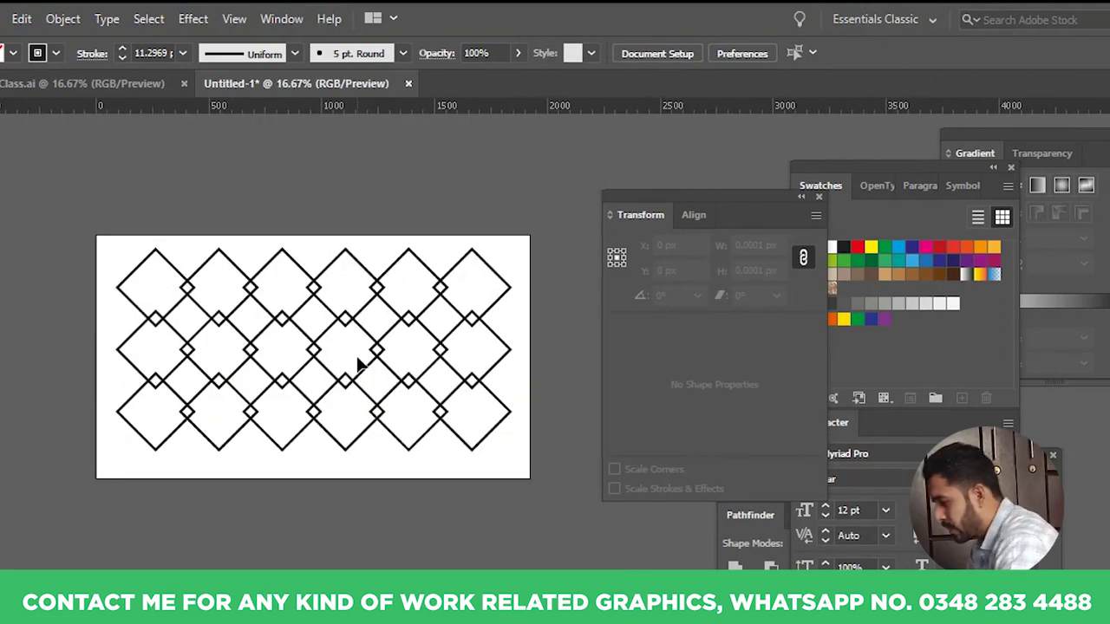
- Undo the 45° rotation and use Transform Each to copy every square at 70% horizontal and vertical scale, rotated 45°
{"action": "key", "text": "ctrl+z"}
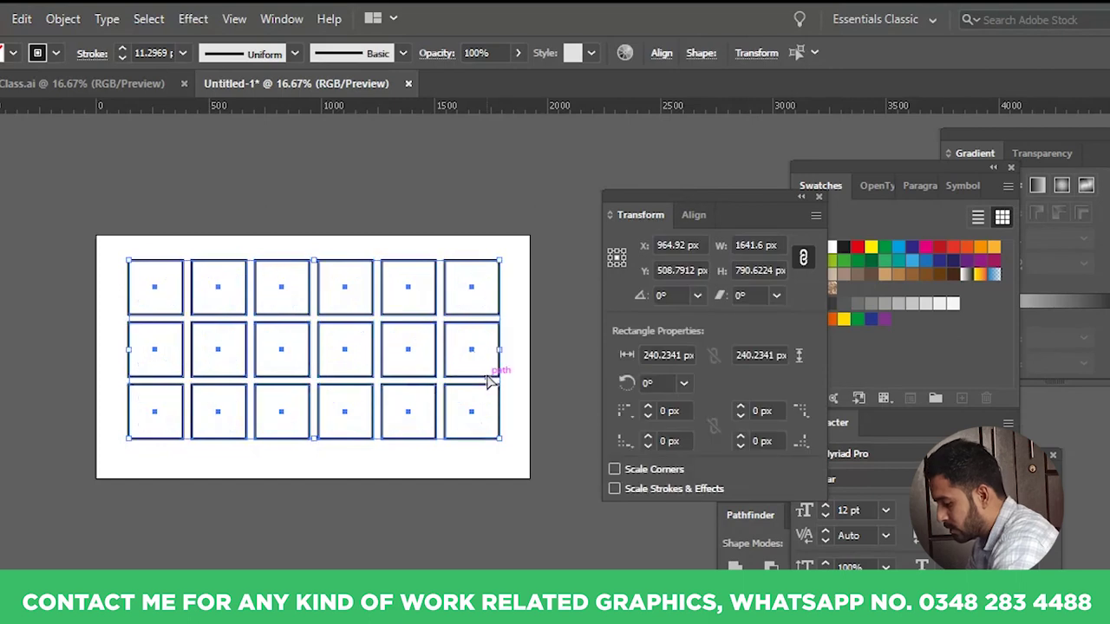
{"action": "key", "text": "ctrl+z"}
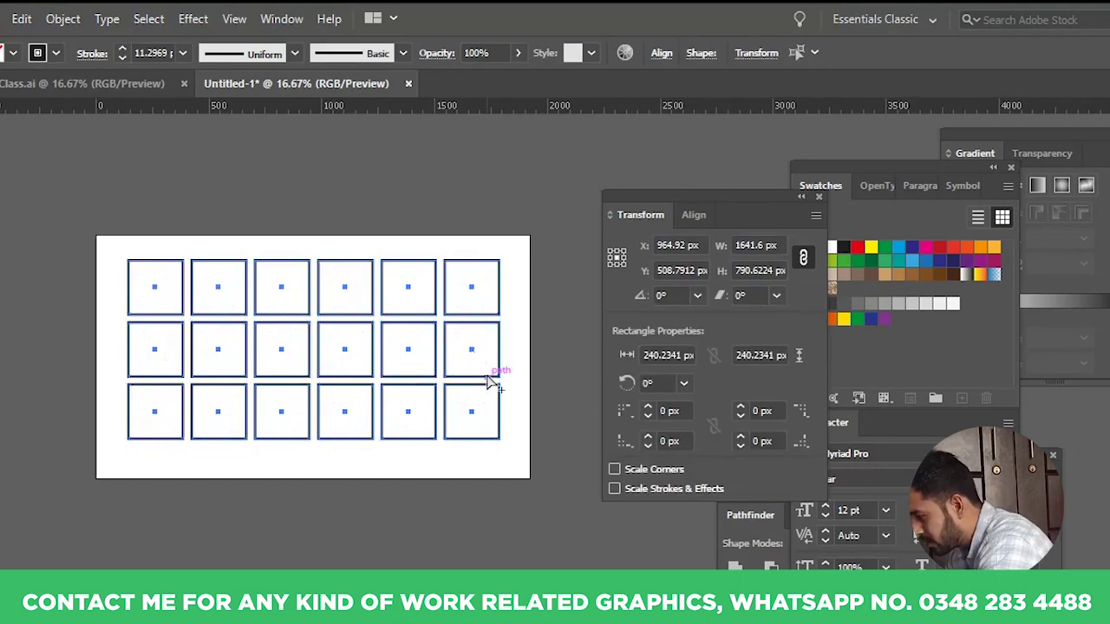
{"action": "key", "text": "ctrl+alt+shift+d"}
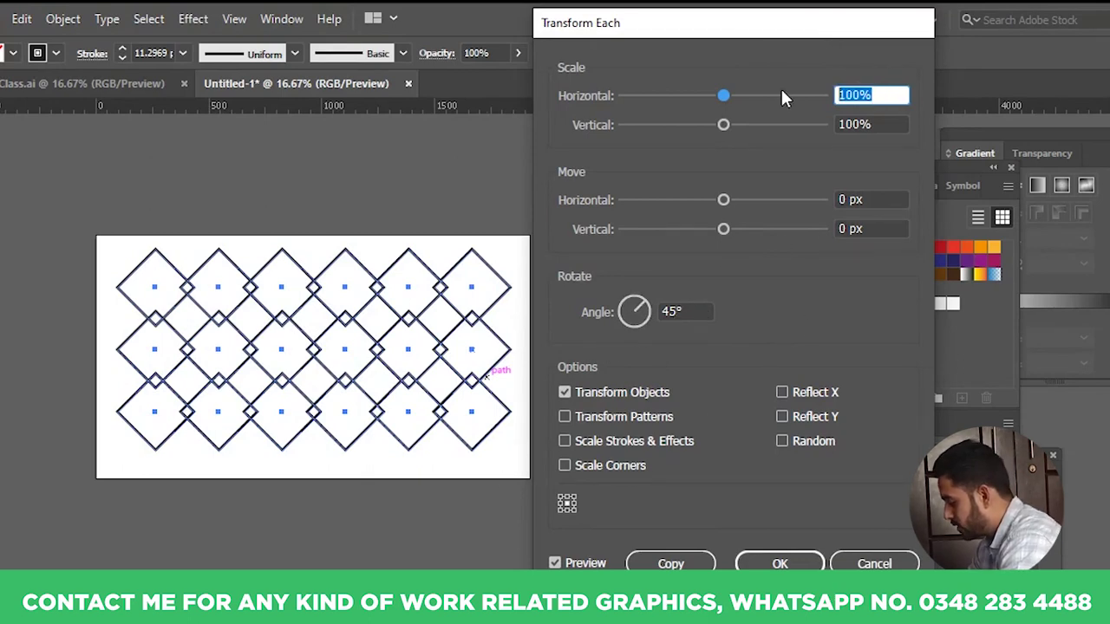
{"action": "type", "text": "70"}
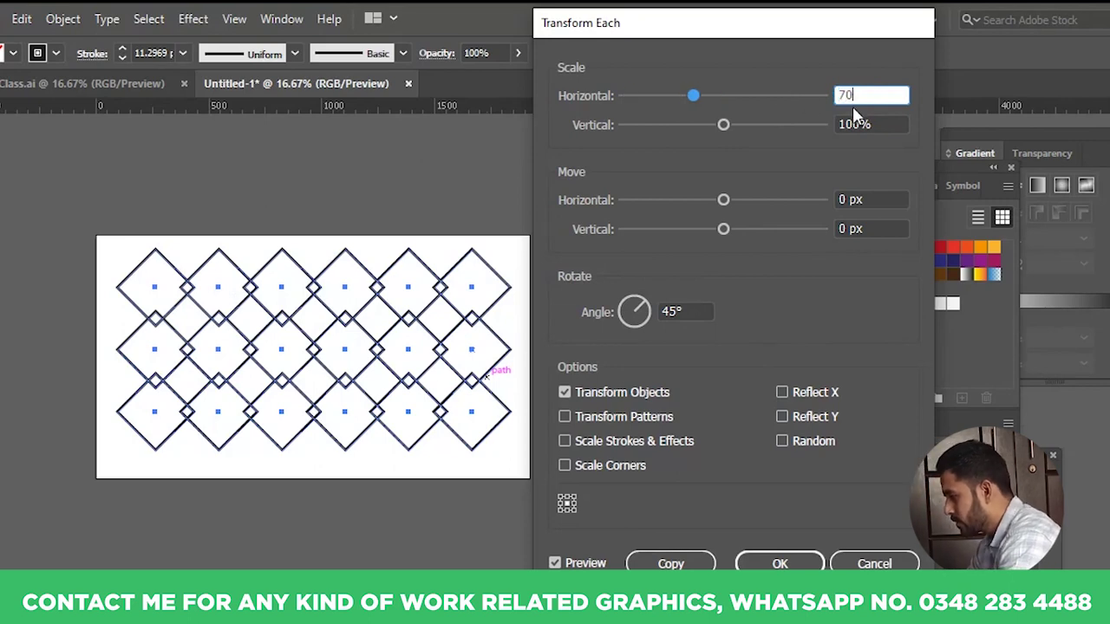
{"action": "key", "text": "Tab"}
{"action": "type", "text": "70"}
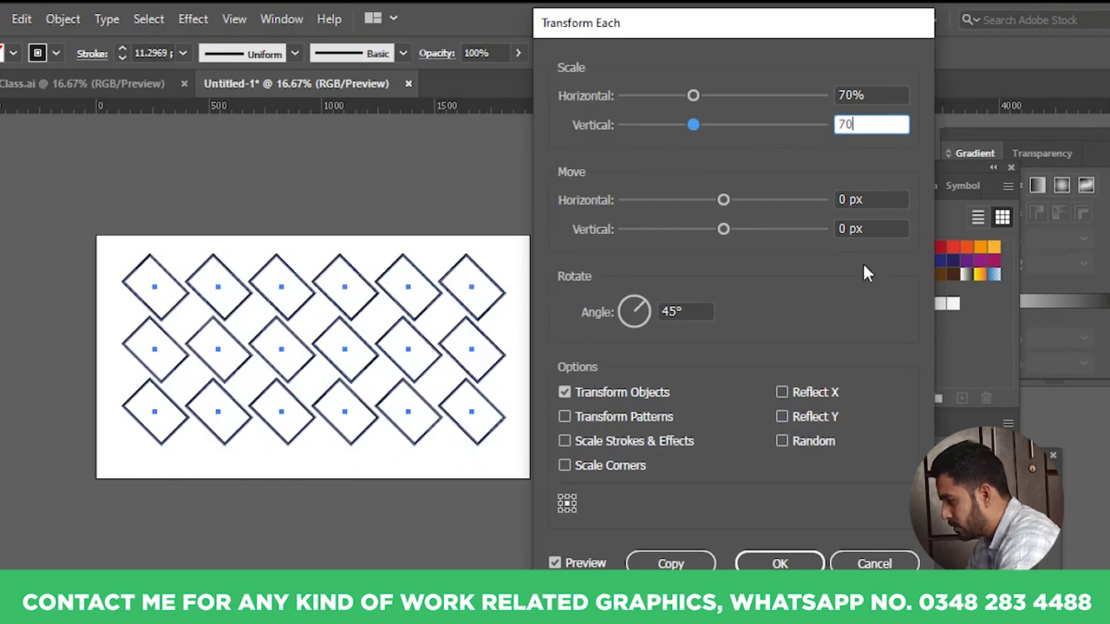
{"action": "key", "text": "Tab"}
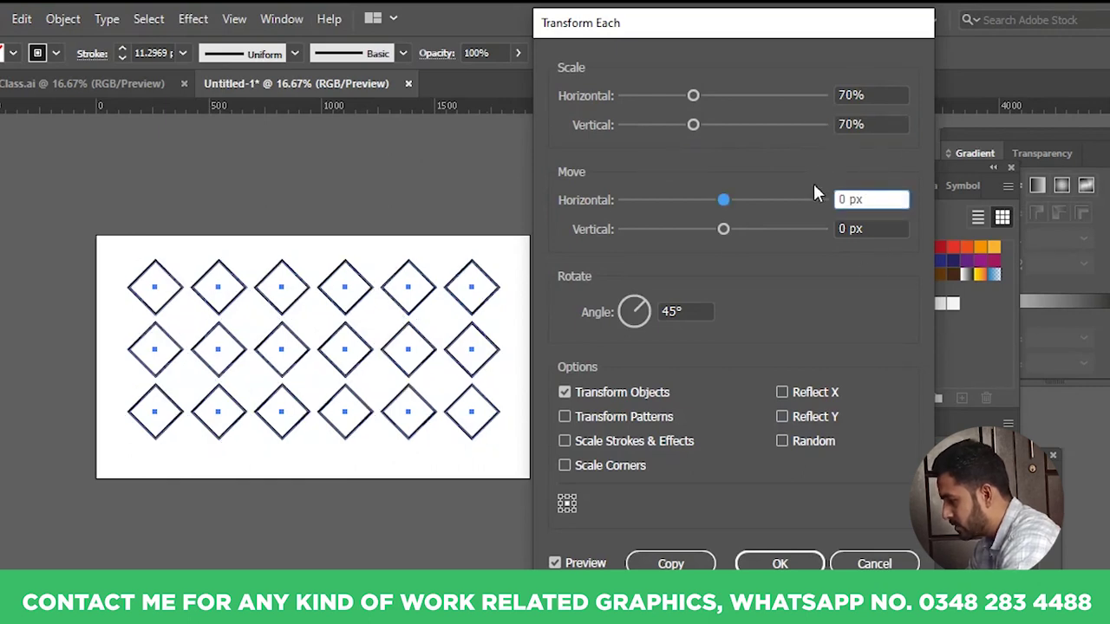
{"action": "left_click", "coordinate": [670, 564]}
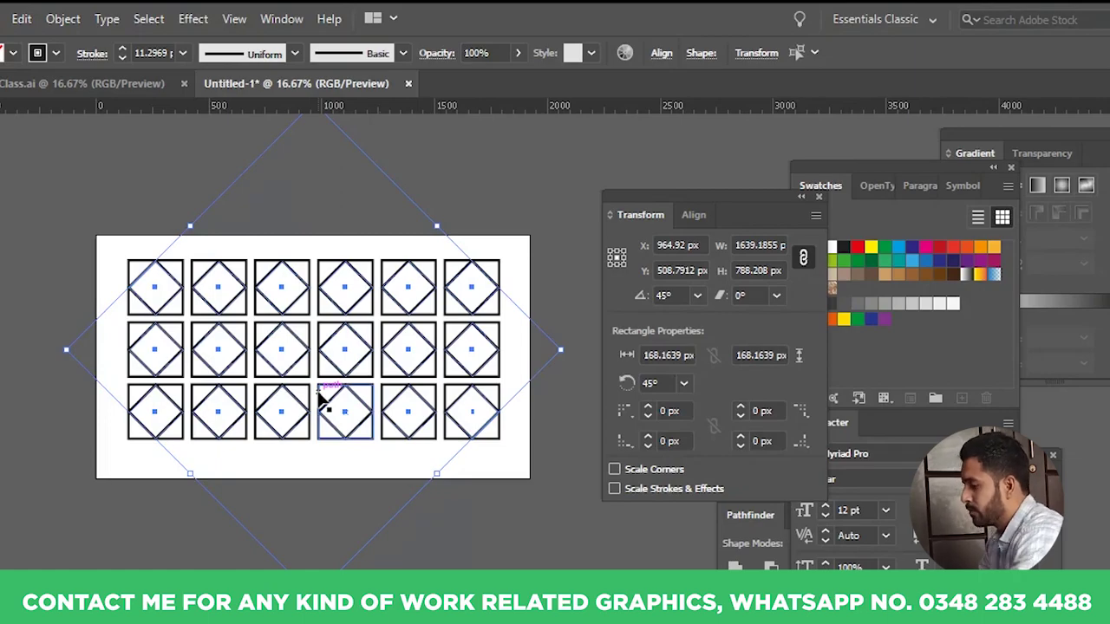
- Select all the squares with their inner diamonds and repeat the transform copy three times to nest smaller rotated squares inside
{"action": "key", "text": "ctrl+equal"}
{"action": "key", "text": "ctrl+equal"}
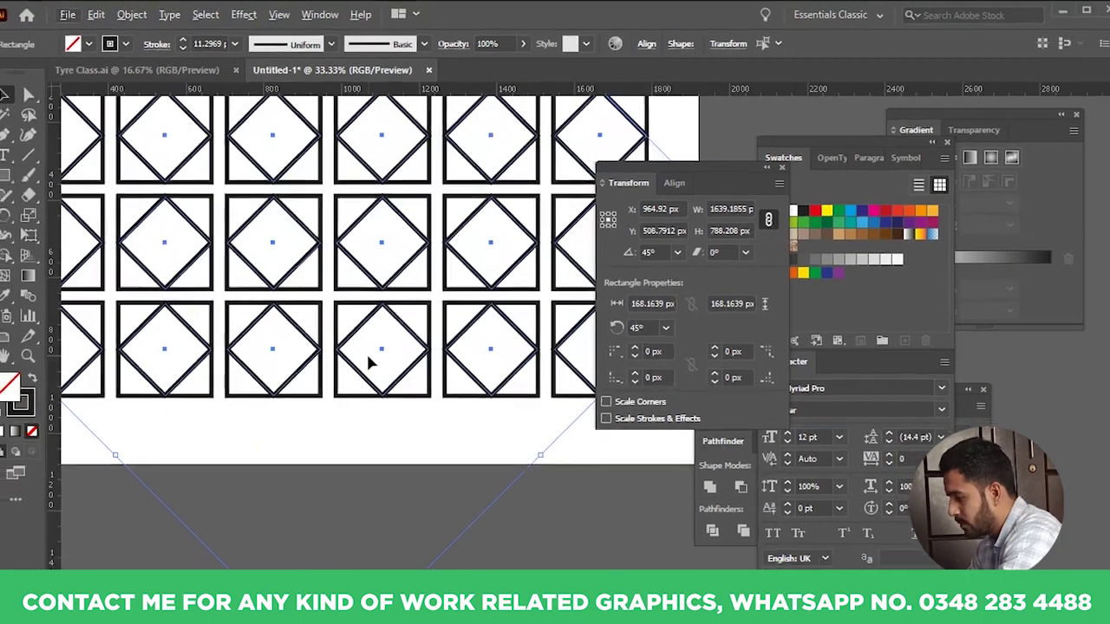
{"action": "key", "text": "ctrl+minus"}
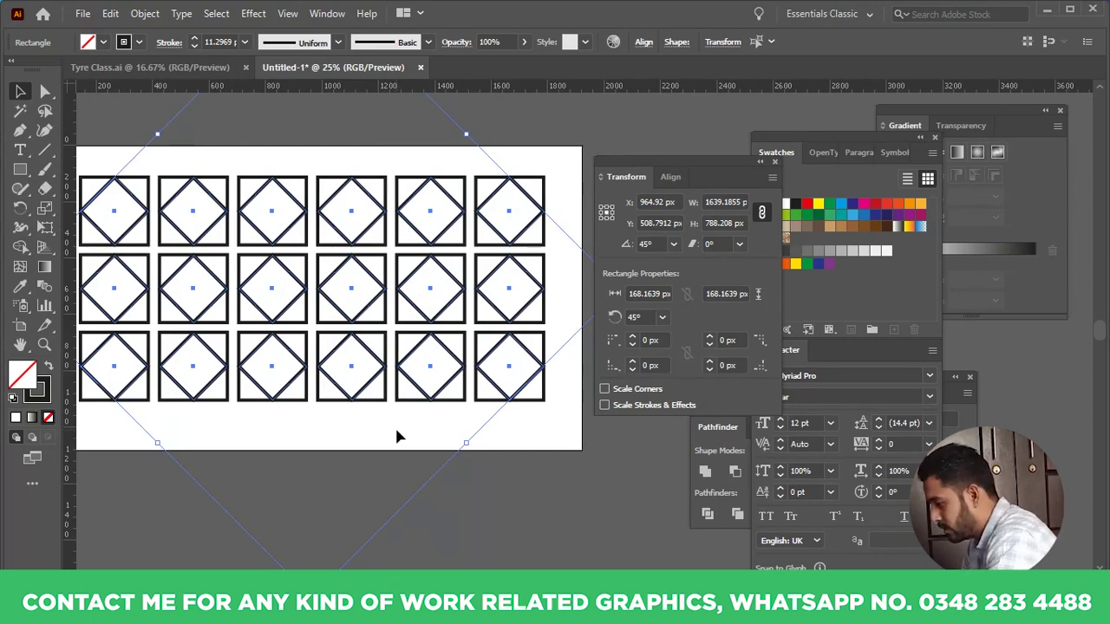
{"action": "key", "text": "ctrl+minus"}
{"action": "key", "text": "ctrl+minus"}
{"action": "left_click", "coordinate": [491, 489]}
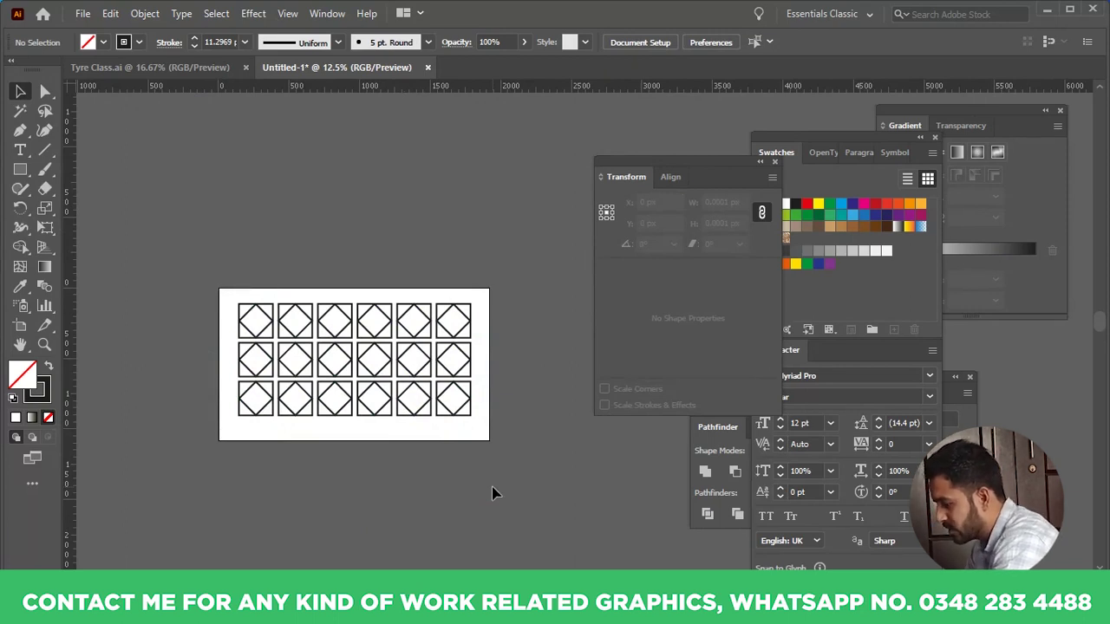
{"action": "left_click_drag", "start_coordinate": [498, 260], "coordinate": [217, 447]}
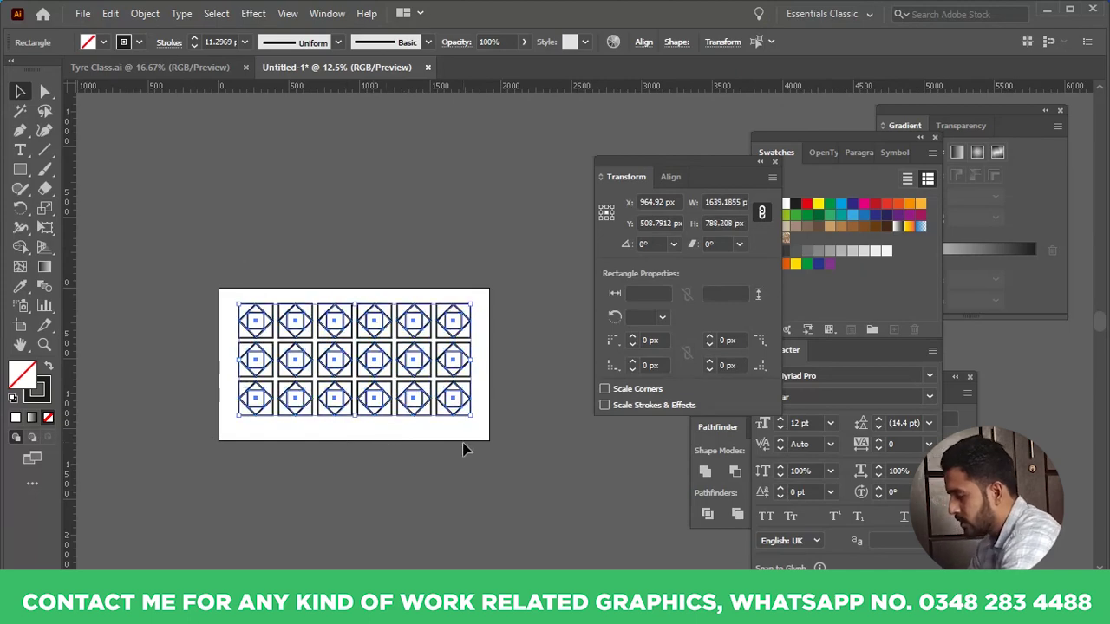
{"action": "key", "text": "ctrl+z"}
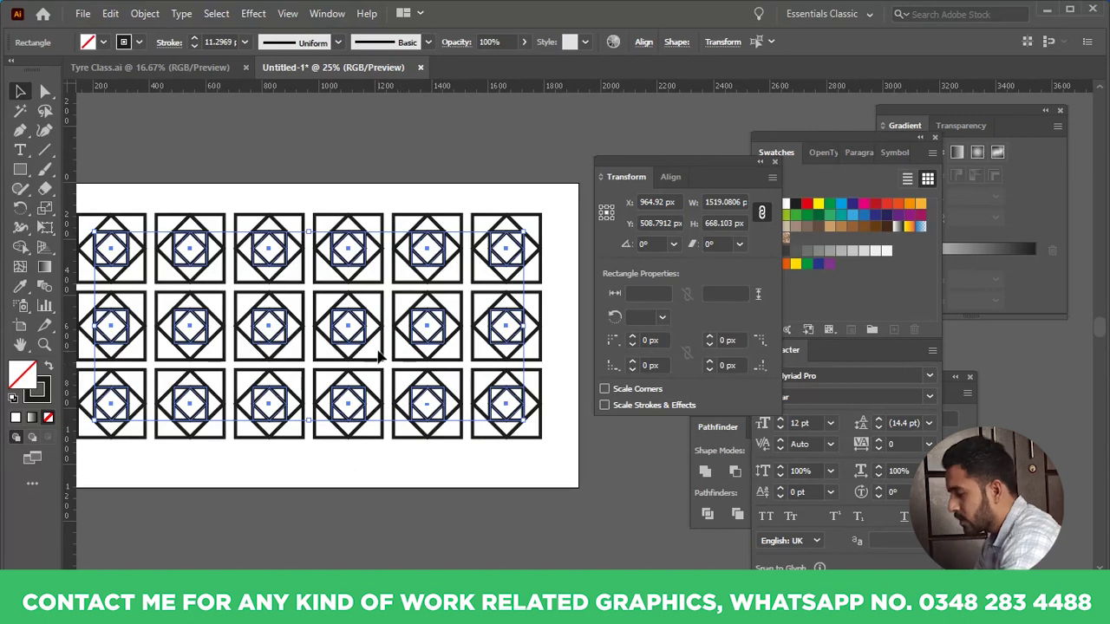
{"action": "key", "text": "ctrl+z"}
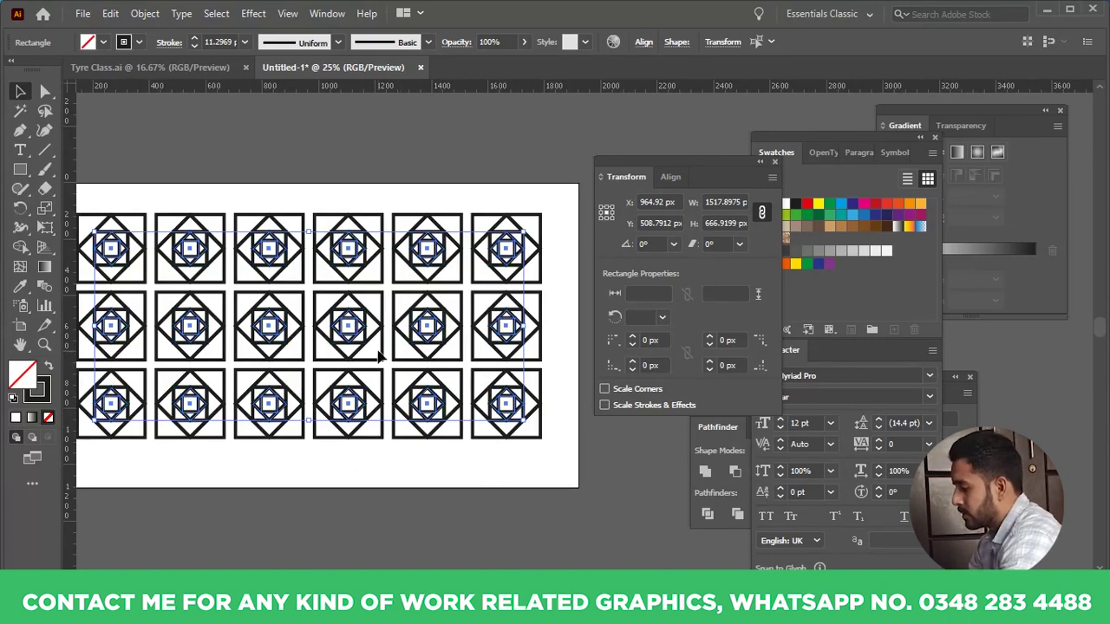
{"action": "left_click", "coordinate": [407, 430]}
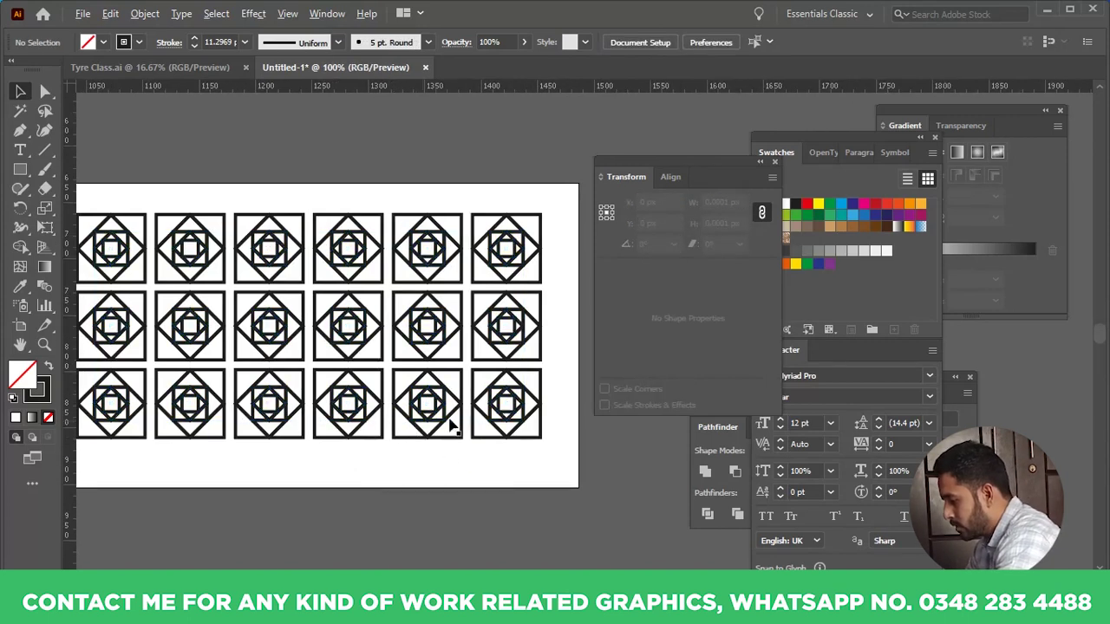
{"action": "scroll", "coordinate": [423, 322], "scroll_direction": "up", "scroll_amount": 4}
{"action": "scroll", "coordinate": [448, 335], "scroll_direction": "down", "scroll_amount": 5}
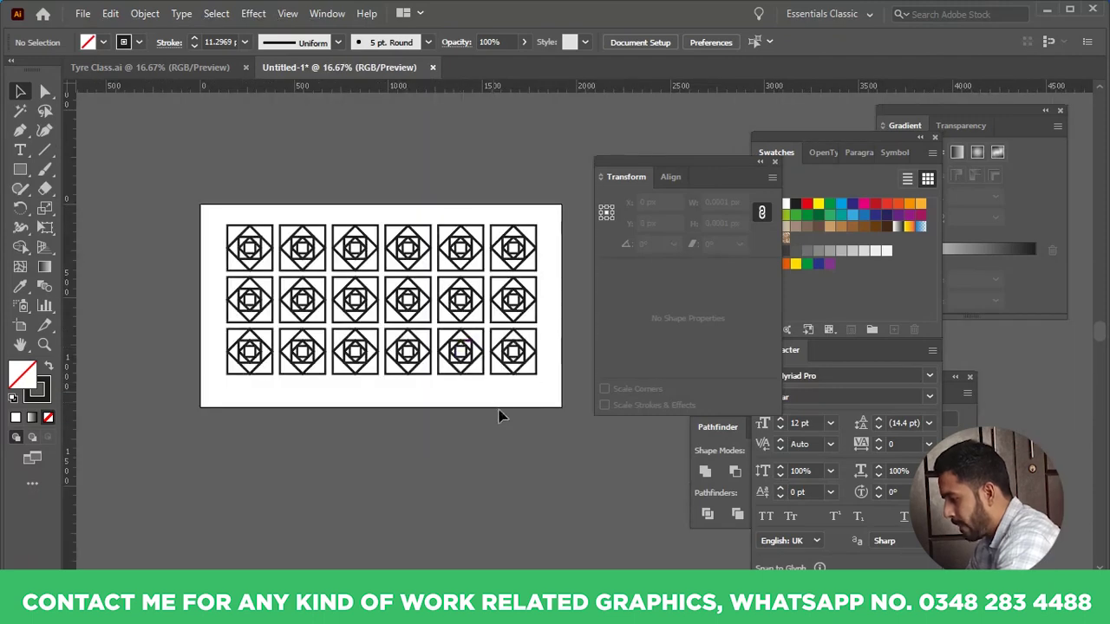
- Undo all the nested transform copies back to the original grid of upright squares
{"action": "key", "text": "ctrl+a"}
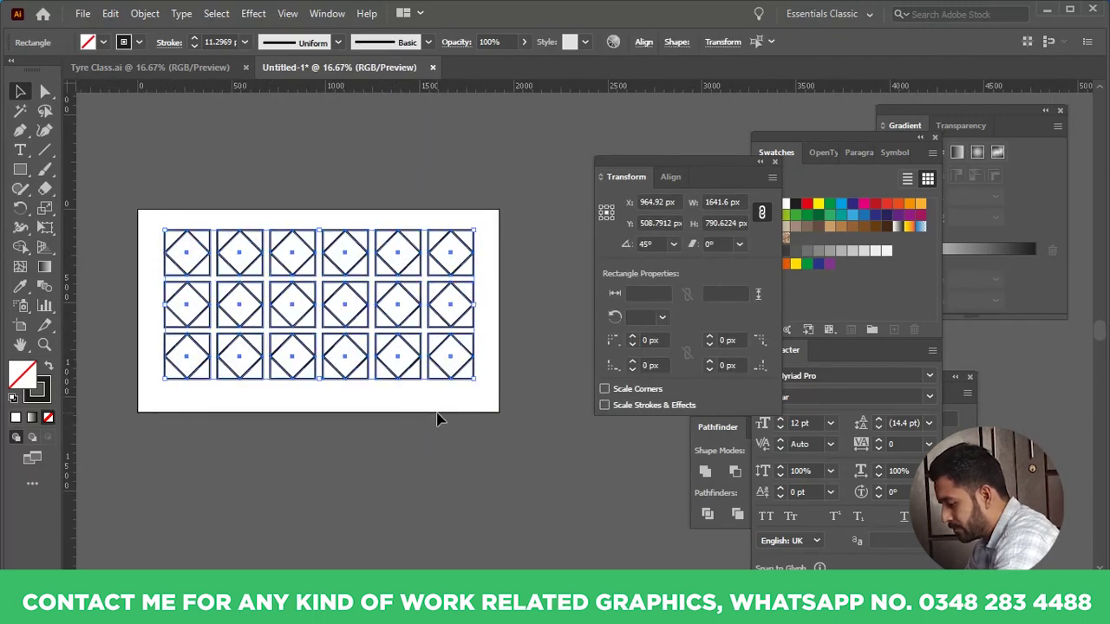
{"action": "left_click", "coordinate": [511, 227]}
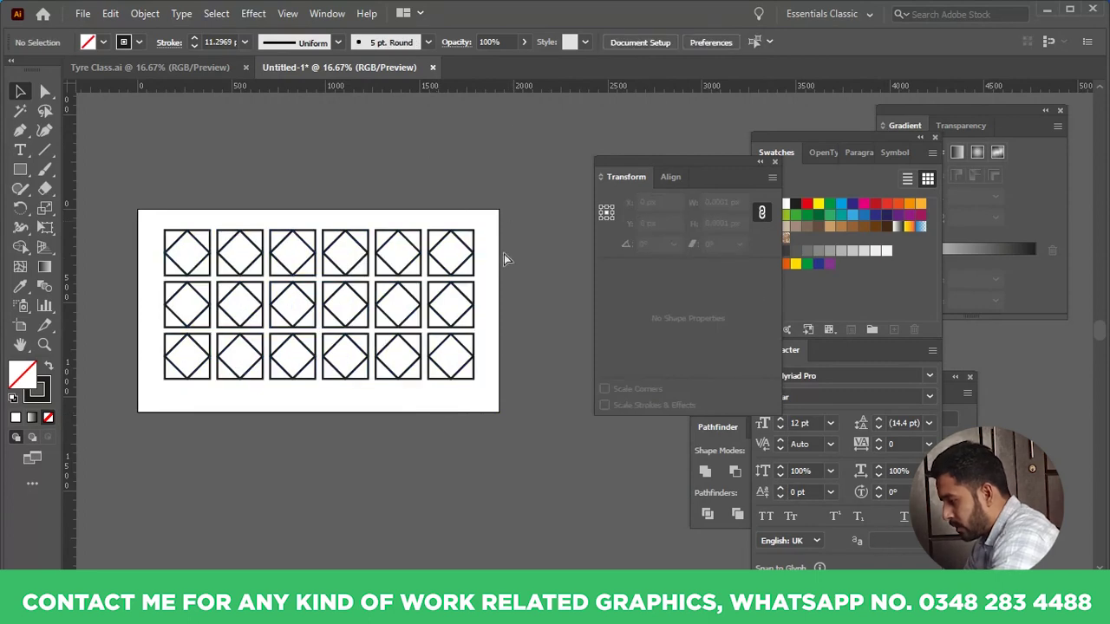
{"action": "key", "text": "ctrl+z"}
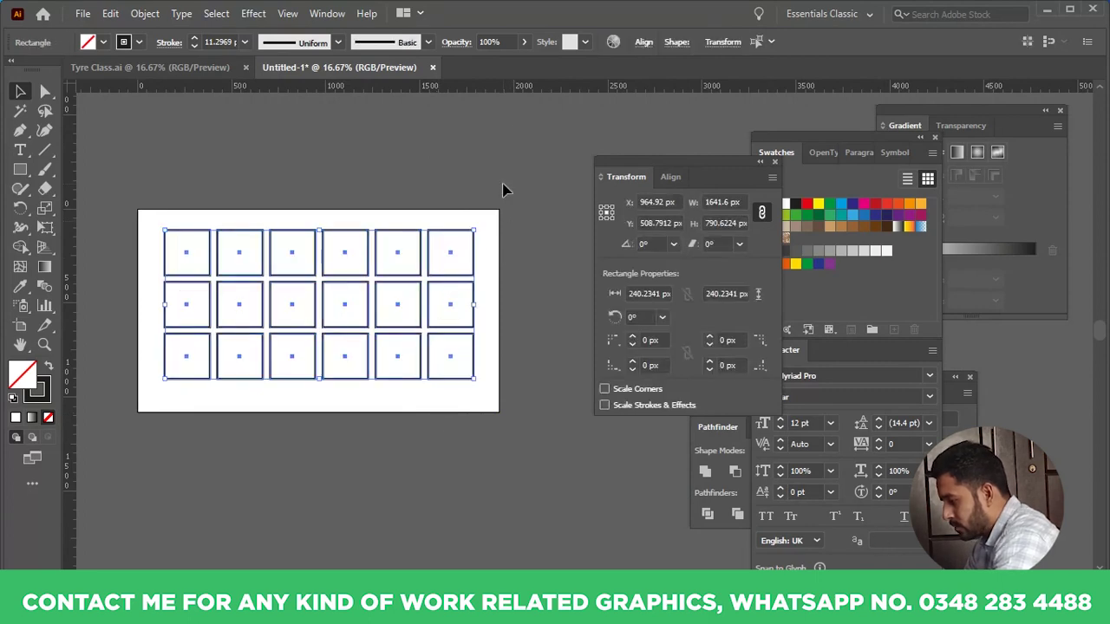
- Use Transform Each to copy all the squares at 70% horizontal and vertical scale, rotated 45°, with Scale Strokes & Effects enabled
{"action": "right_click", "coordinate": [315, 330]}
{"action": "mouse_move", "coordinate": [434, 491]}
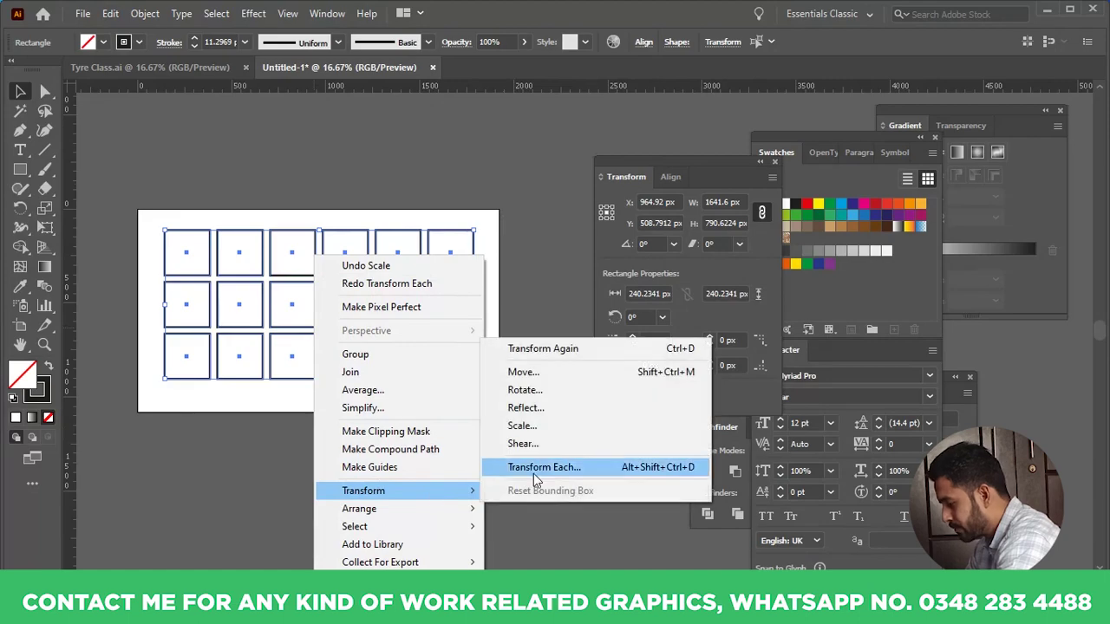
{"action": "left_click", "coordinate": [535, 471]}
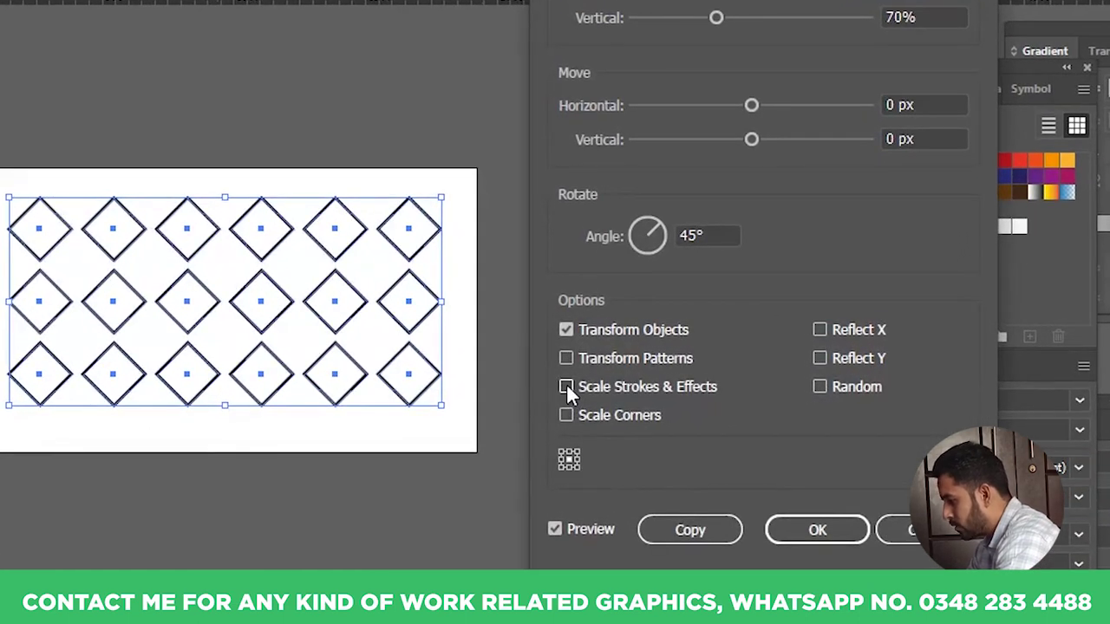
{"action": "left_click", "coordinate": [566, 387]}
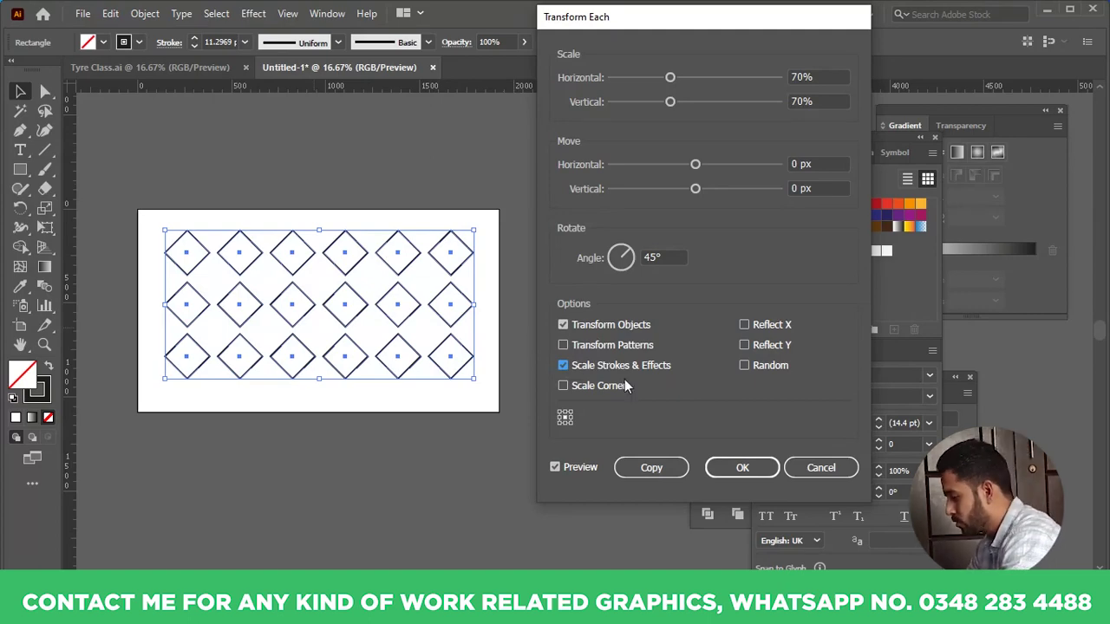
{"action": "left_click", "coordinate": [658, 469]}
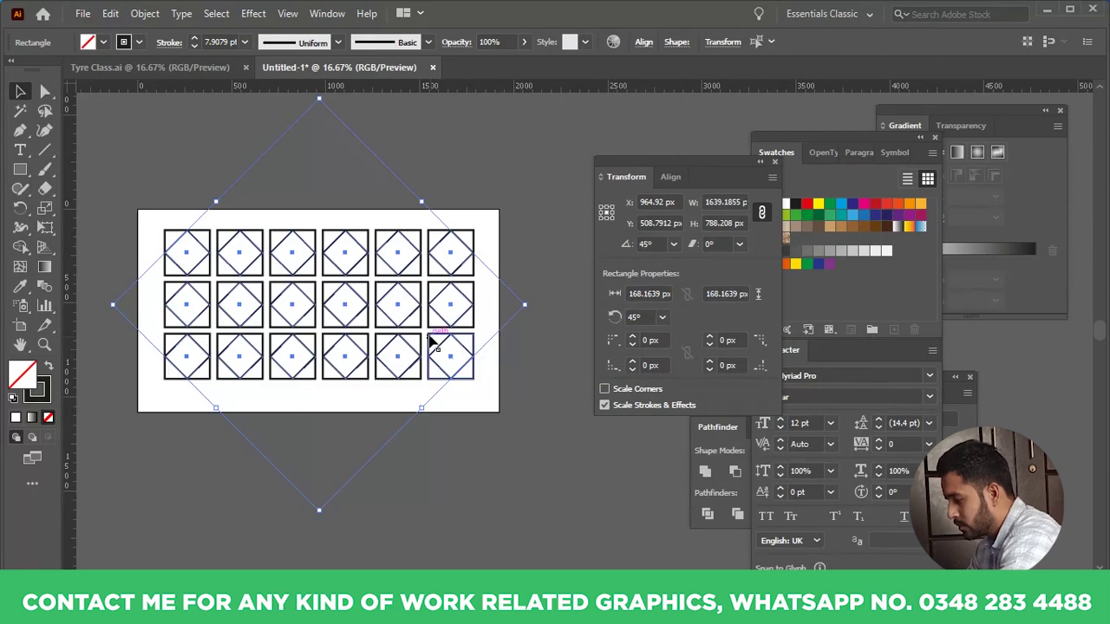
- Repeat the transform copy three times to nest smaller, thinner-stroked squares inside each square, and clear the selection
{"action": "key", "text": "ctrl+d"}
{"action": "key", "text": "ctrl+d"}
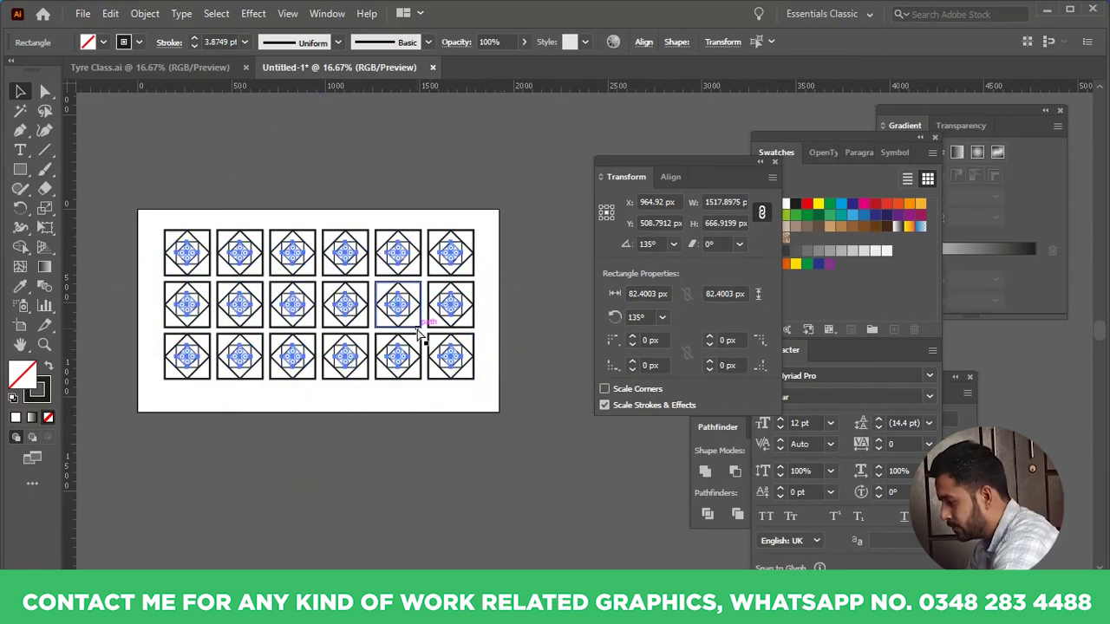
{"action": "key", "text": "ctrl+shift+a"}
- Compare the stroke weights of the outer square, its first inner diamond and the smaller inner diamond in one tile
{"action": "scroll", "coordinate": [445, 318], "scroll_direction": "up", "scroll_amount": 3}
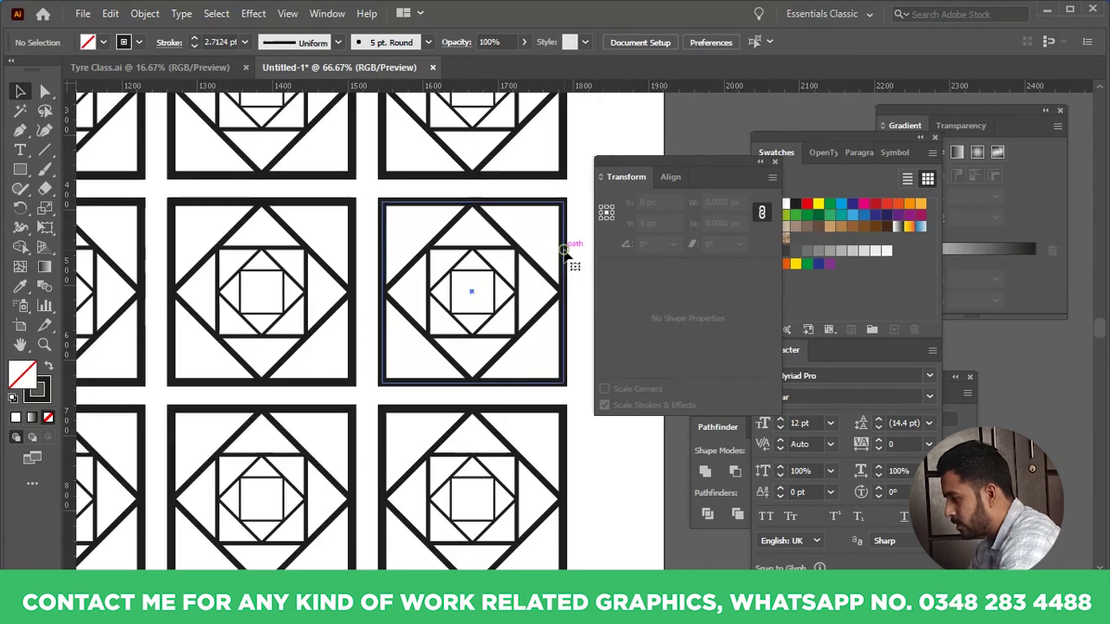
{"action": "left_click", "coordinate": [569, 262]}
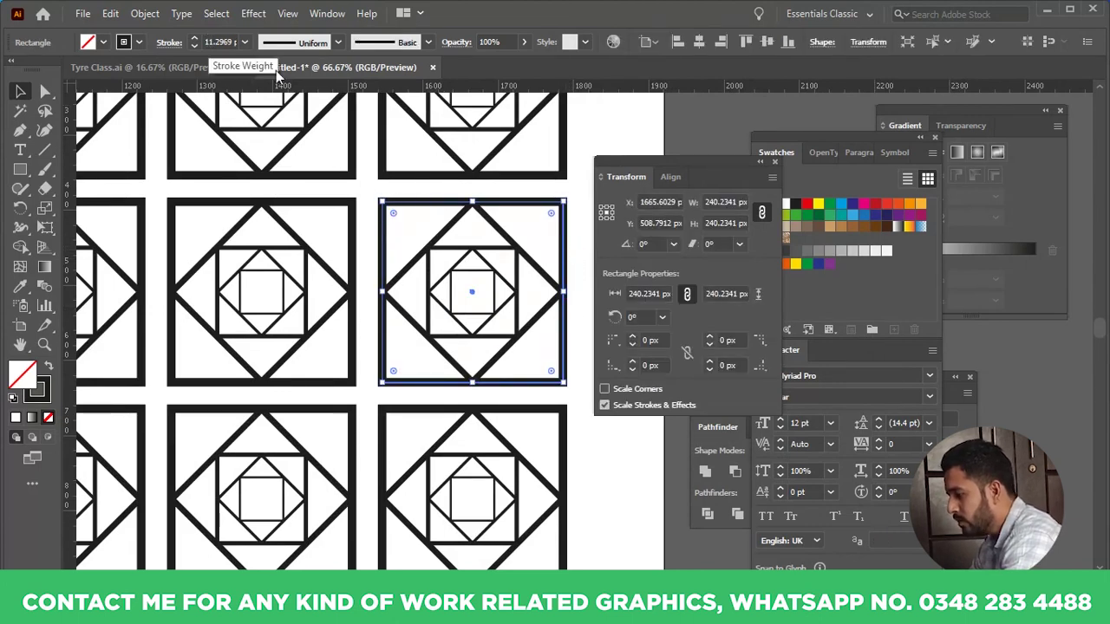
{"action": "left_click", "coordinate": [498, 230]}
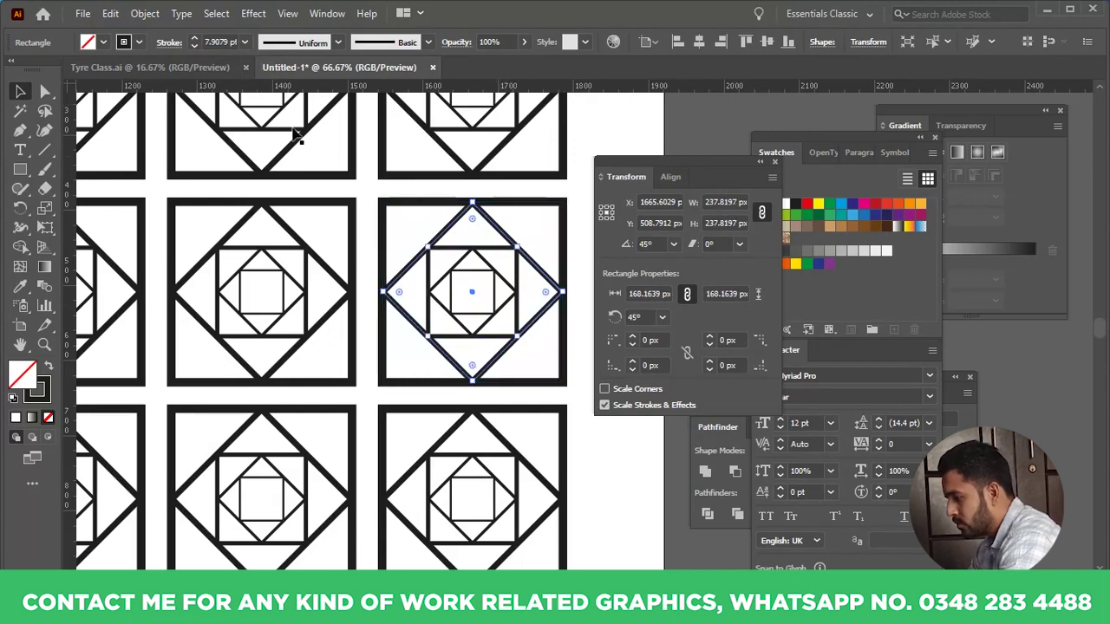
{"action": "left_click", "coordinate": [494, 275]}
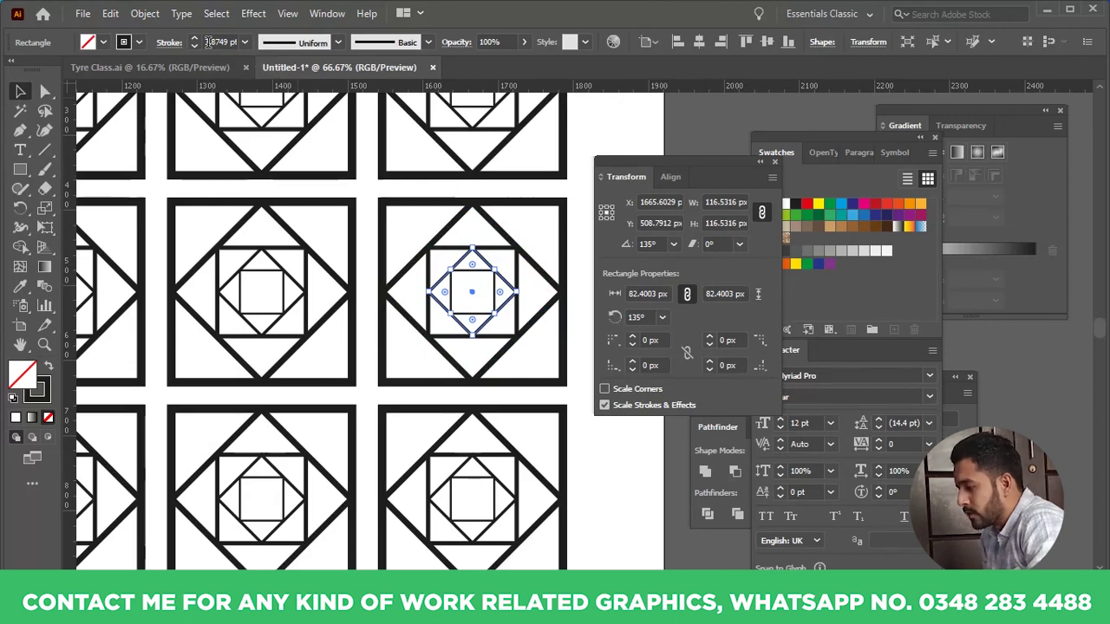
{"action": "scroll", "coordinate": [326, 324], "scroll_direction": "down", "scroll_amount": 2}
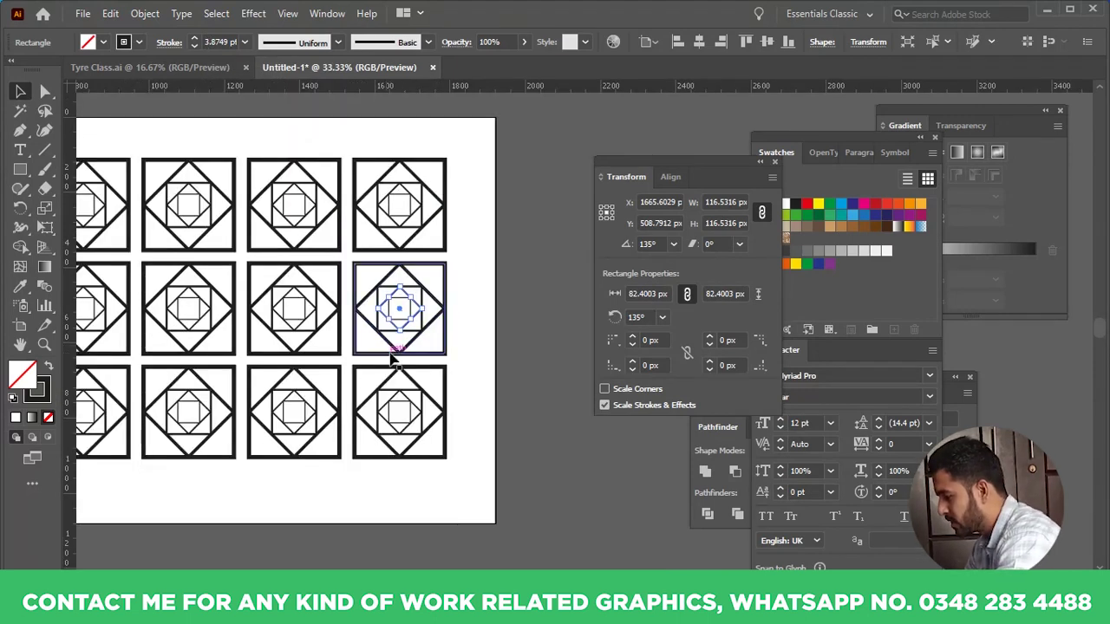
- Select the whole grid of nested squares and move it off the artboard, above its upper-left corner
{"action": "left_click", "coordinate": [467, 379]}
{"action": "scroll", "coordinate": [458, 397], "scroll_direction": "down", "scroll_amount": 3}
{"action": "left_click_drag", "start_coordinate": [531, 279], "coordinate": [240, 441]}
{"action": "left_click_drag", "start_coordinate": [342, 375], "coordinate": [213, 222]}
{"action": "scroll", "coordinate": [372, 364], "scroll_direction": "up", "scroll_amount": 1}
{"action": "left_click_drag", "start_coordinate": [371, 364], "coordinate": [288, 301]}
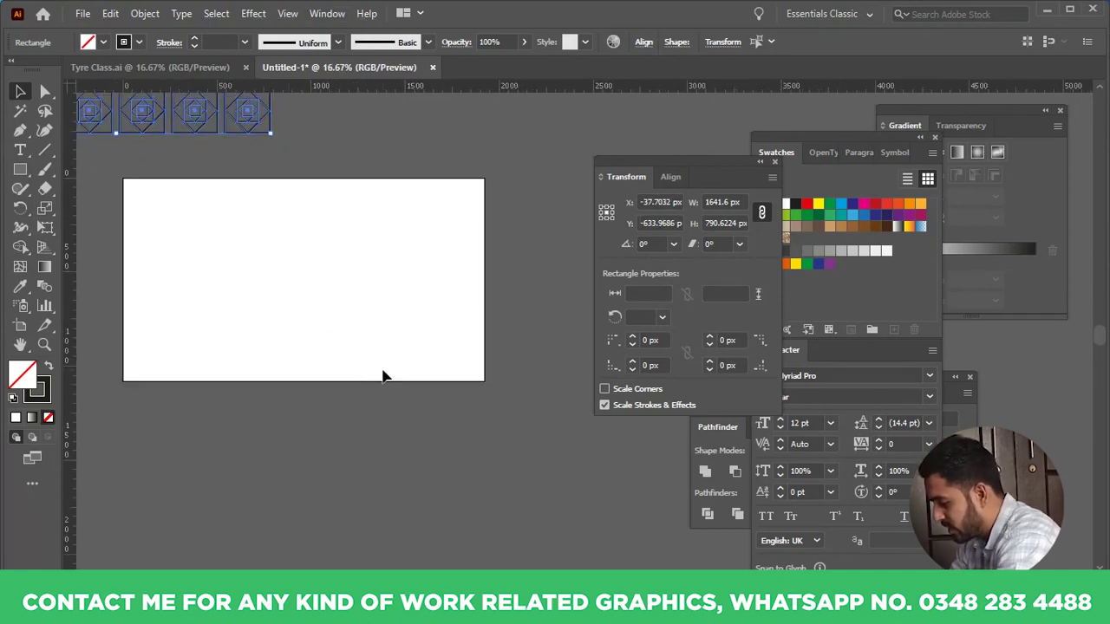
- Move the Transform panel closer to the artboard and draw a square about 531 px wide on the empty artboard
{"action": "key", "text": "b"}
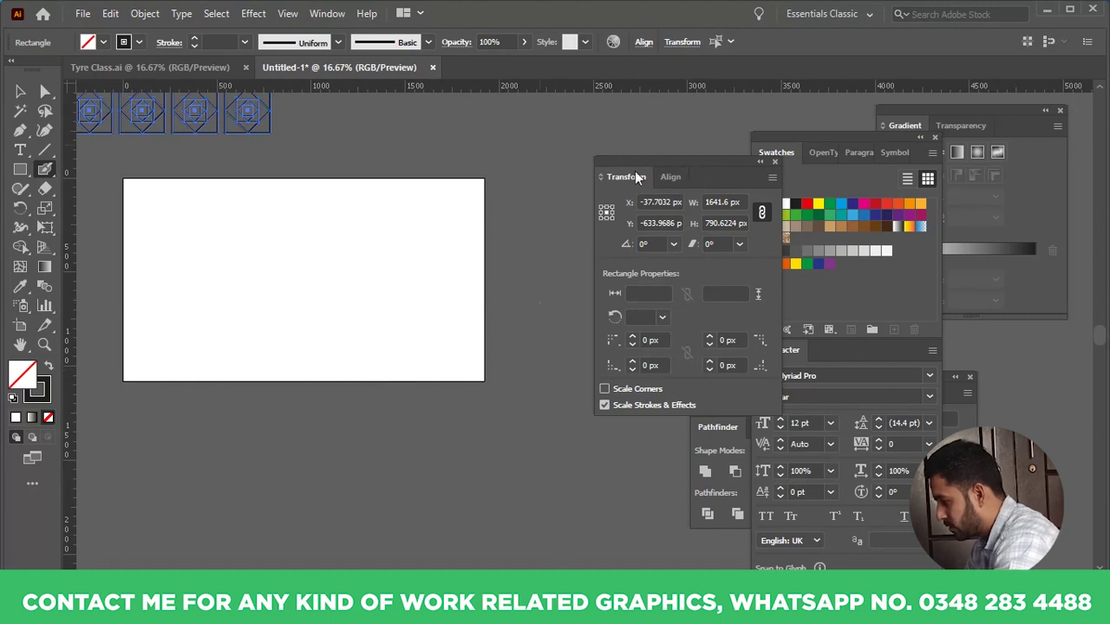
{"action": "left_click_drag", "start_coordinate": [639, 165], "coordinate": [569, 162]}
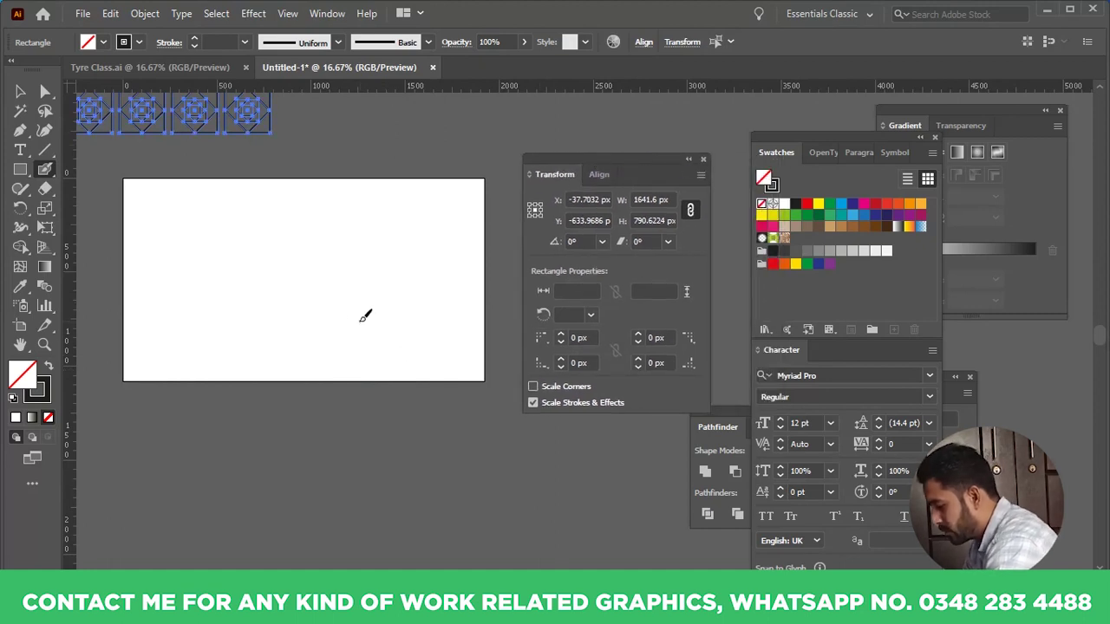
{"action": "left_click", "coordinate": [20, 172]}
{"action": "left_click_drag", "start_coordinate": [214, 229], "coordinate": [315, 328]}
{"action": "key", "text": "v"}
{"action": "left_click", "coordinate": [380, 307]}
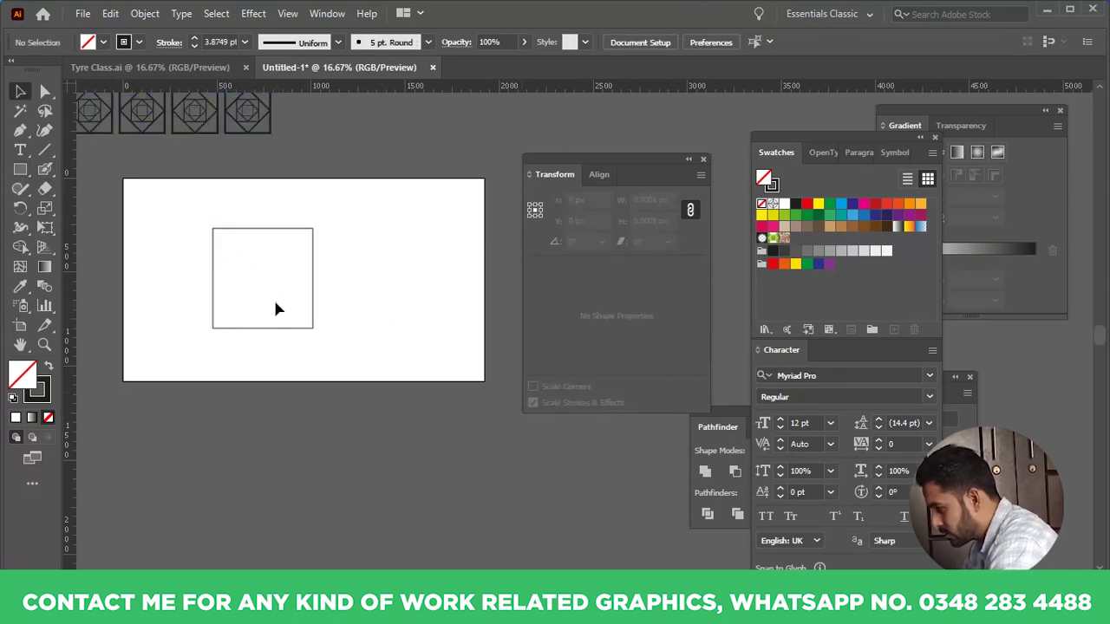
{"action": "left_click_drag", "start_coordinate": [290, 312], "coordinate": [292, 314]}
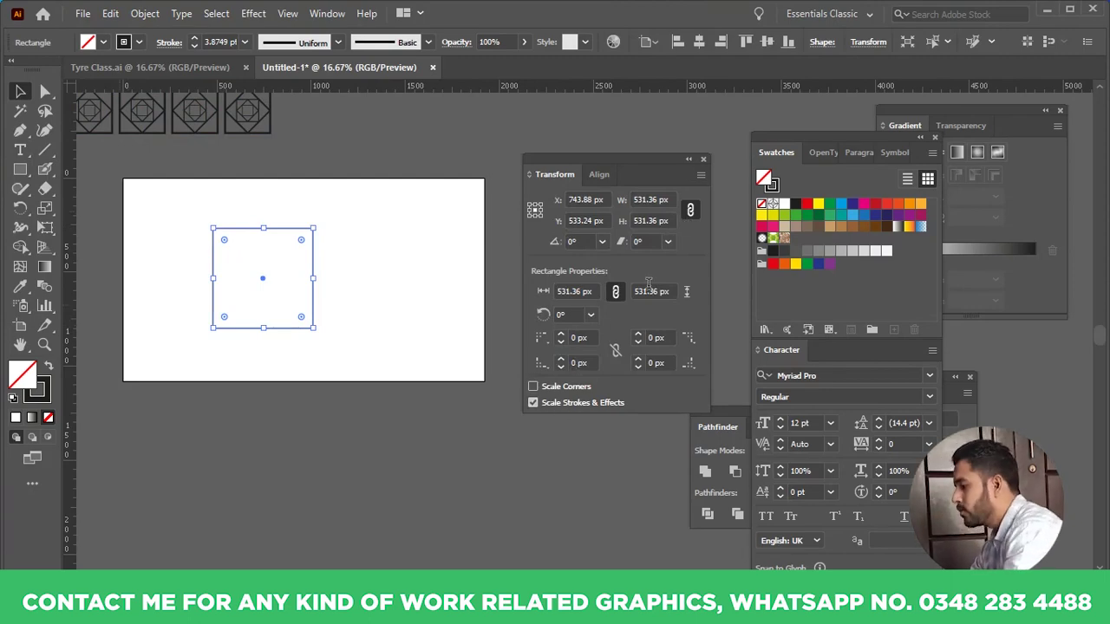
- Hide the Transform panel's scaling options and show them again
{"action": "left_click", "coordinate": [701, 175]}
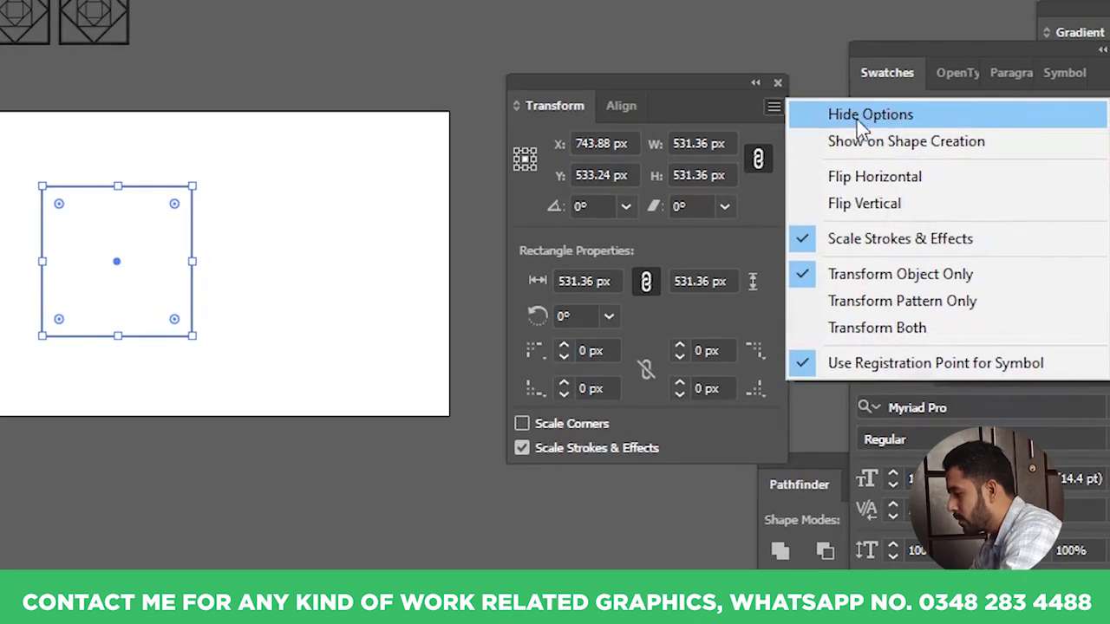
{"action": "left_click", "coordinate": [855, 117]}
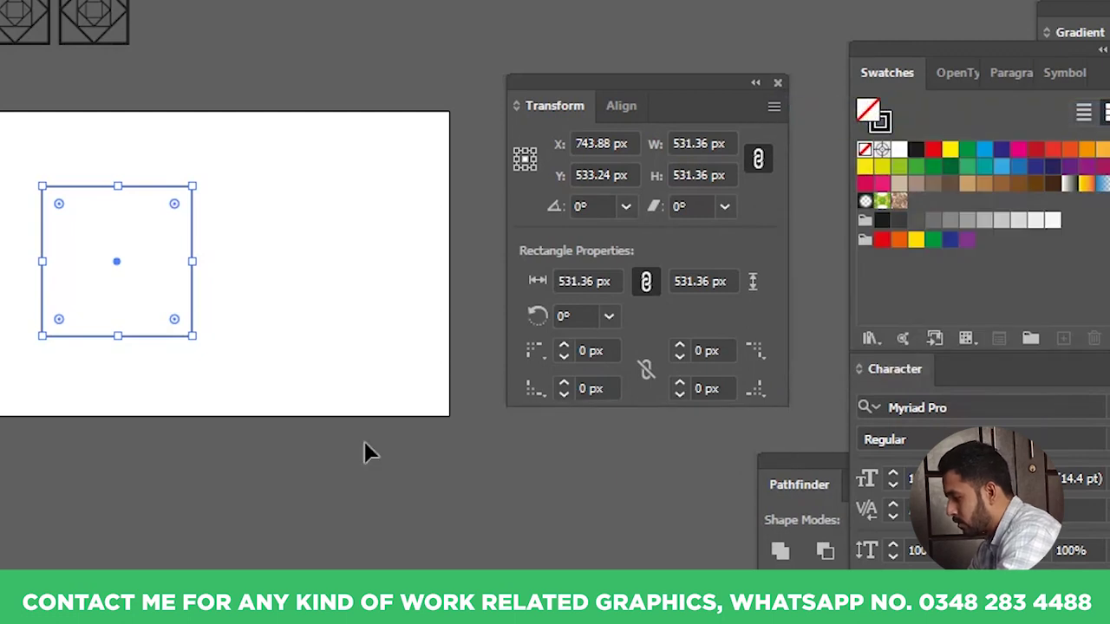
{"action": "left_click", "coordinate": [773, 105]}
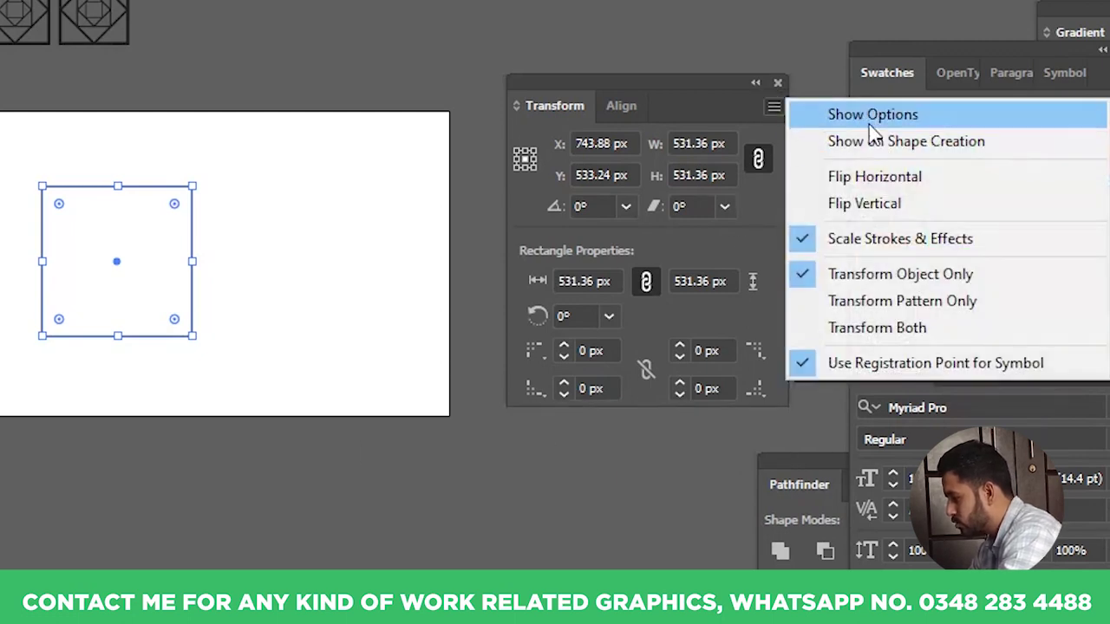
{"action": "left_click", "coordinate": [873, 115]}
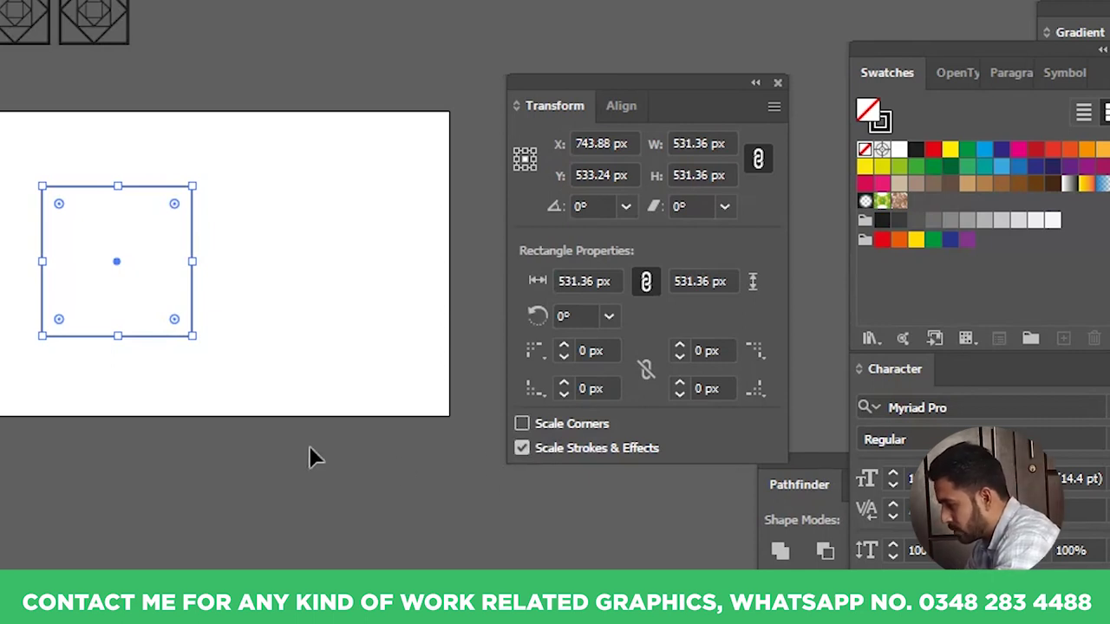
- Shrink the square to about 207 px and enlarge it to about 704 px with Scale Strokes & Effects on
{"action": "left_click_drag", "start_coordinate": [238, 267], "coordinate": [114, 247]}
{"action": "scroll", "coordinate": [82, 254], "scroll_direction": "up", "scroll_amount": 3}
{"action": "left_click", "coordinate": [197, 252]}
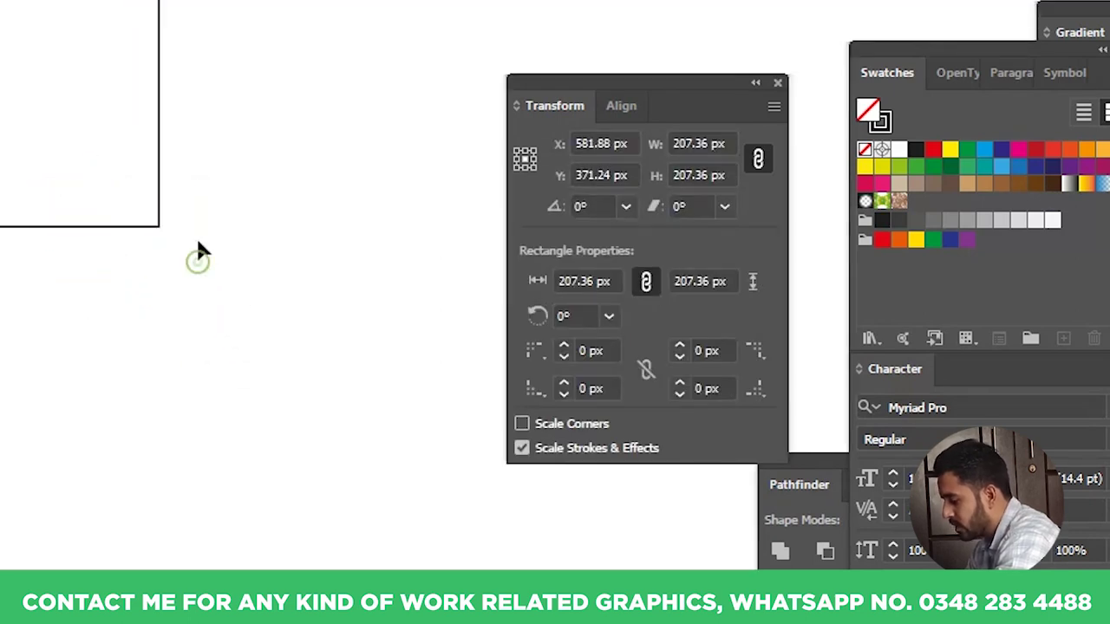
{"action": "scroll", "coordinate": [216, 250], "scroll_direction": "down", "scroll_amount": 2}
{"action": "left_click_drag", "start_coordinate": [237, 220], "coordinate": [82, 381]}
{"action": "left_click_drag", "start_coordinate": [159, 320], "coordinate": [384, 483]}
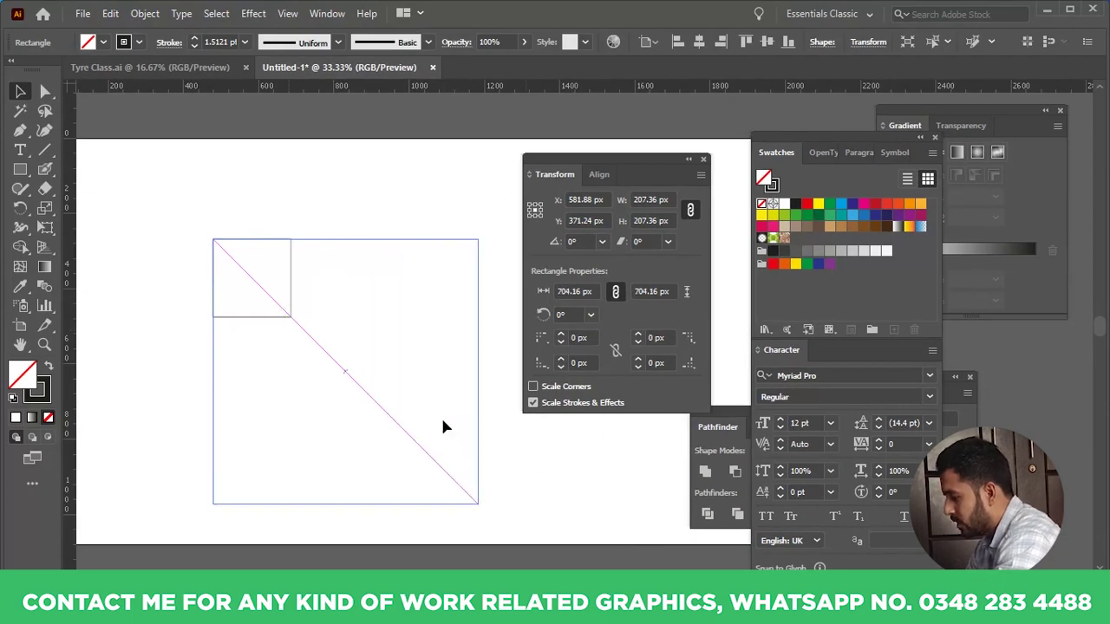
{"action": "left_click_drag", "start_coordinate": [442, 426], "coordinate": [442, 427]}
{"action": "scroll", "coordinate": [442, 427], "scroll_direction": "down", "scroll_amount": 2}
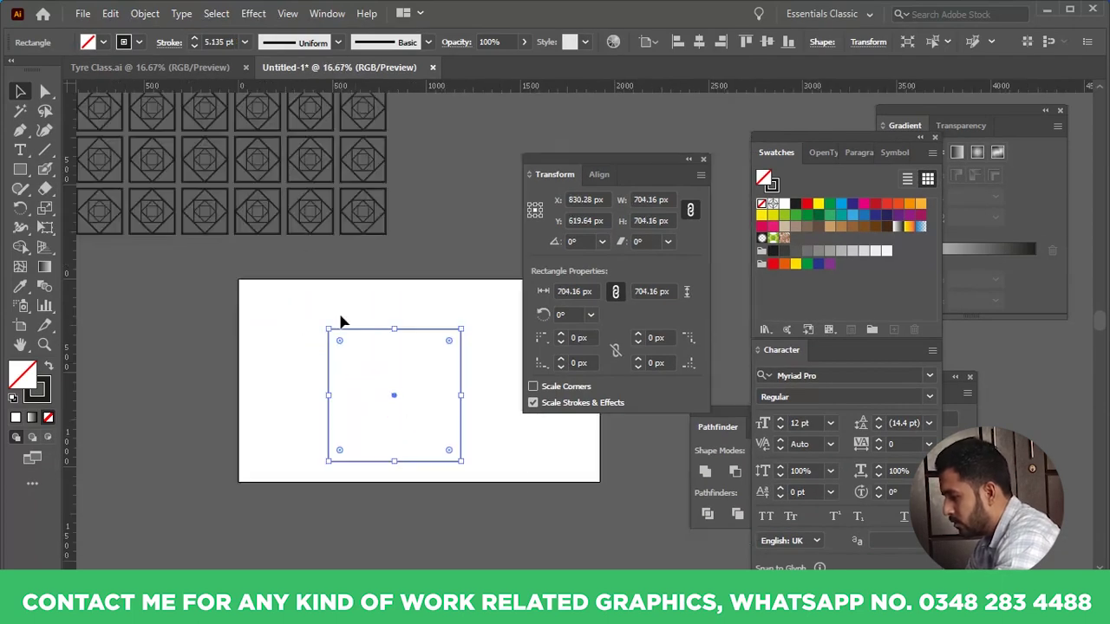
- Set the square's stroke weight to 10 pt and raise it to 15 pt
{"action": "left_click", "coordinate": [217, 42]}
{"action": "type", "text": "10"}
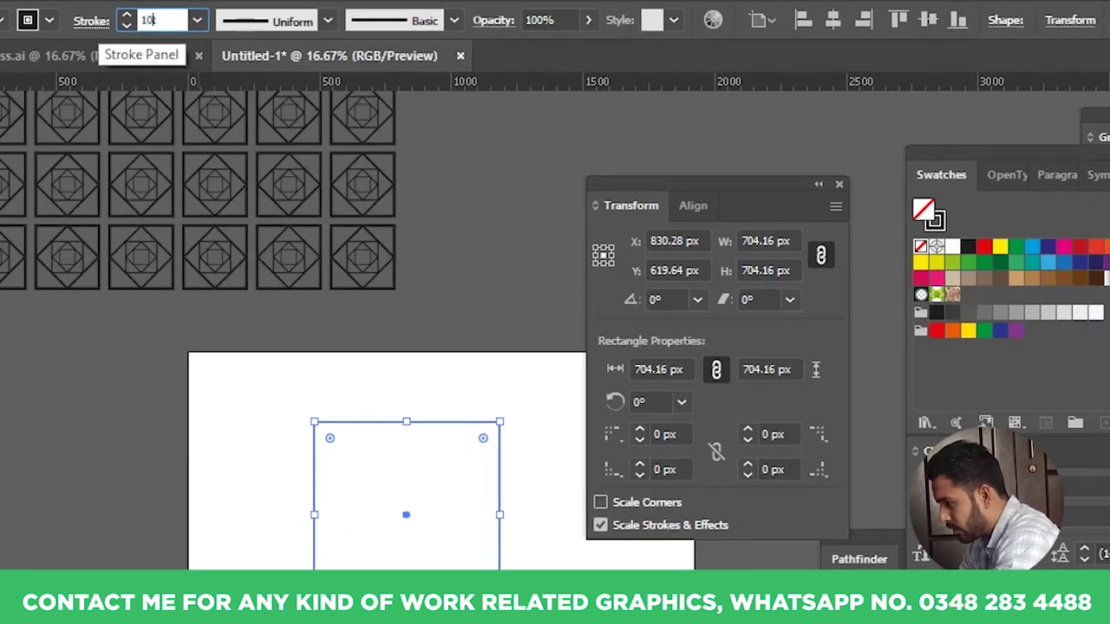
{"action": "key", "text": "Return"}
{"action": "left_click", "coordinate": [440, 374]}
{"action": "left_click", "coordinate": [398, 505]}
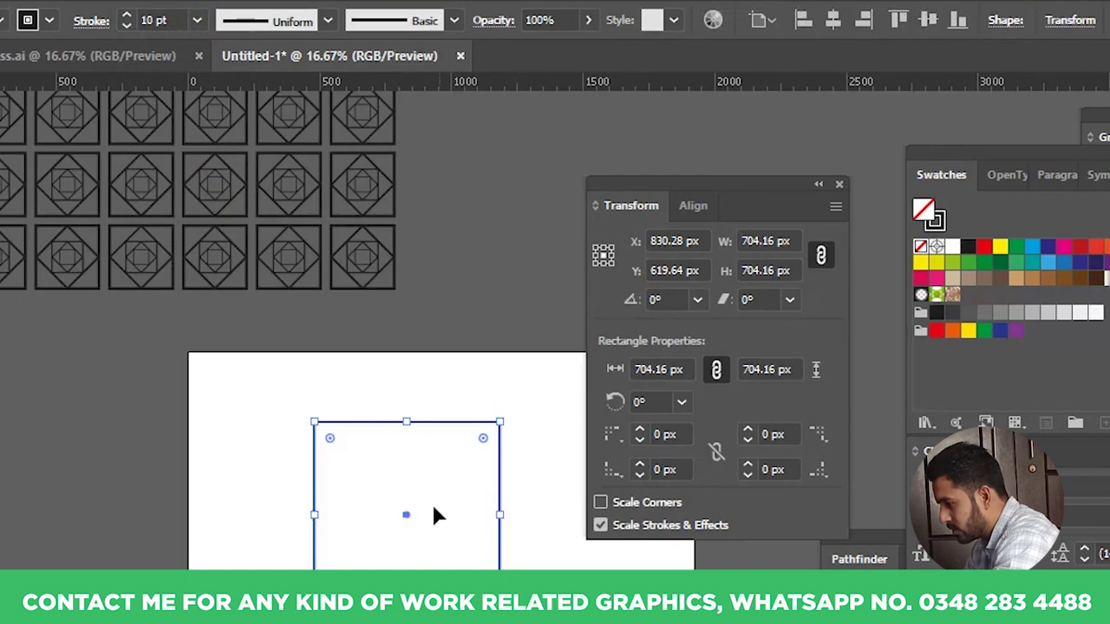
{"action": "scroll", "coordinate": [426, 505], "scroll_direction": "up", "scroll_amount": 2}
{"action": "scroll", "coordinate": [161, 19], "scroll_direction": "up", "scroll_amount": 5}
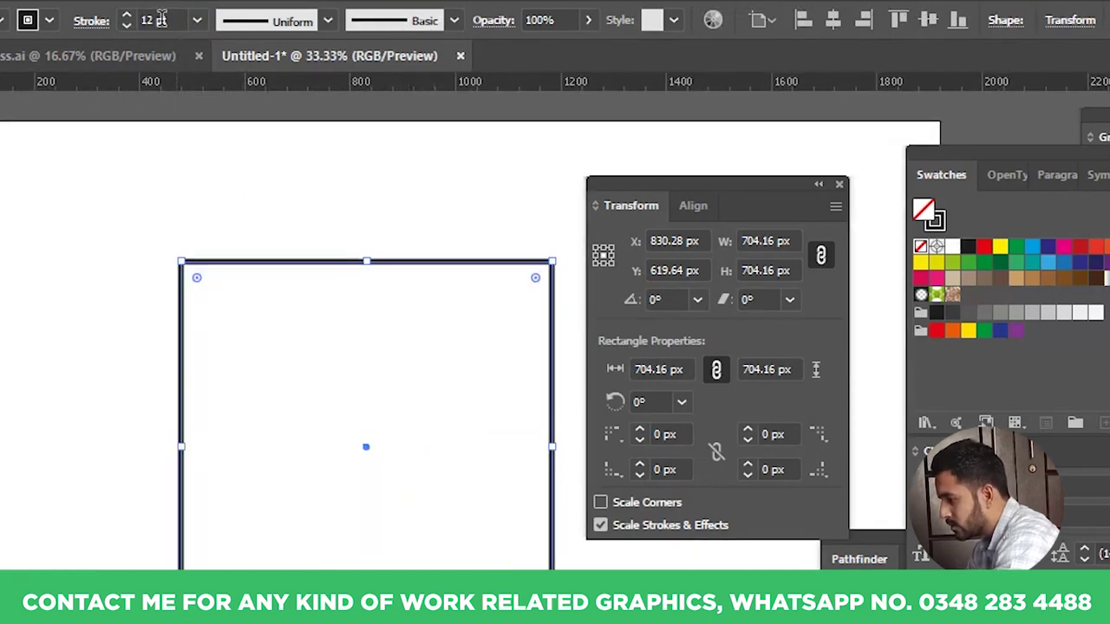
{"action": "left_click", "coordinate": [371, 165]}
{"action": "scroll", "coordinate": [399, 345], "scroll_direction": "down", "scroll_amount": 1}
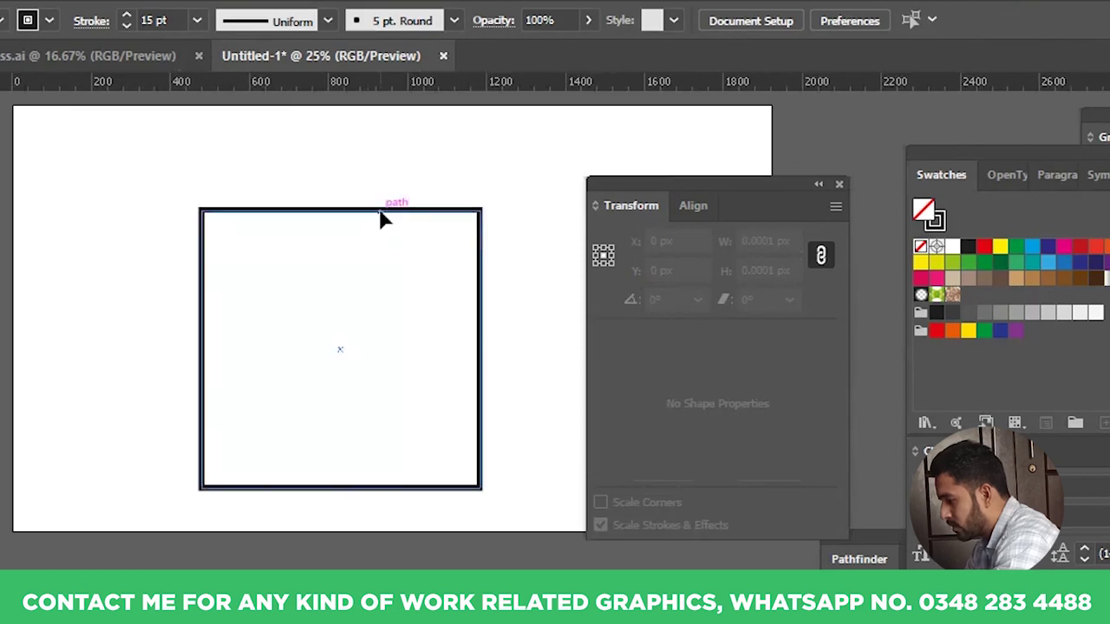
- Try shrinking the square to about 328 px with Scale Strokes & Effects on, check its stroke weight, and undo the resize
{"action": "left_click", "coordinate": [379, 211]}
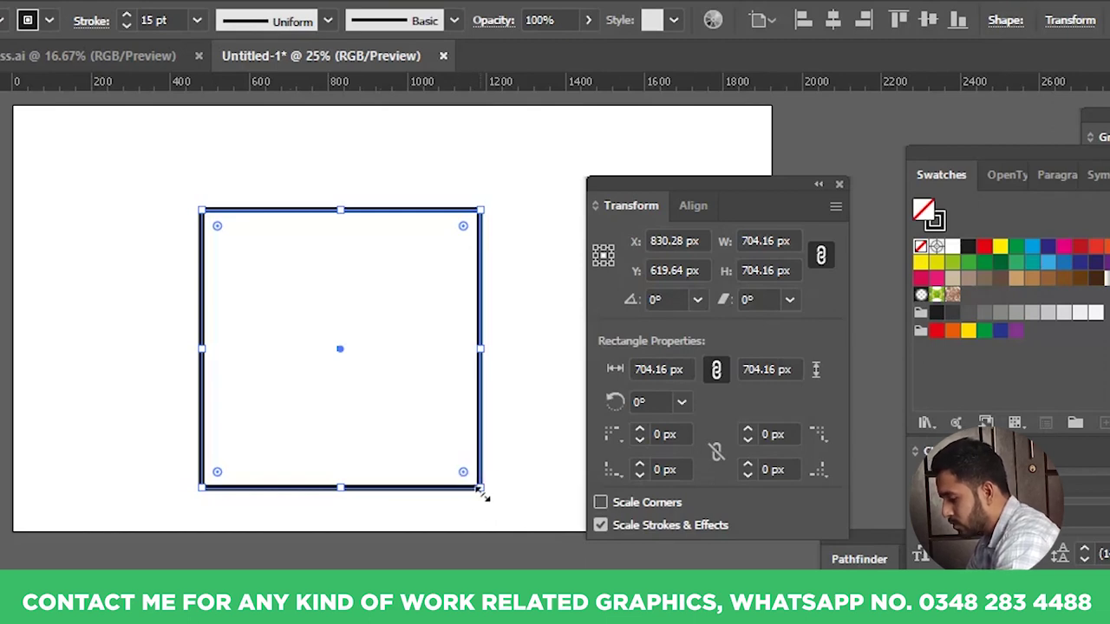
{"action": "left_click_drag", "start_coordinate": [483, 491], "coordinate": [331, 339]}
{"action": "left_click_drag", "start_coordinate": [355, 264], "coordinate": [263, 369]}
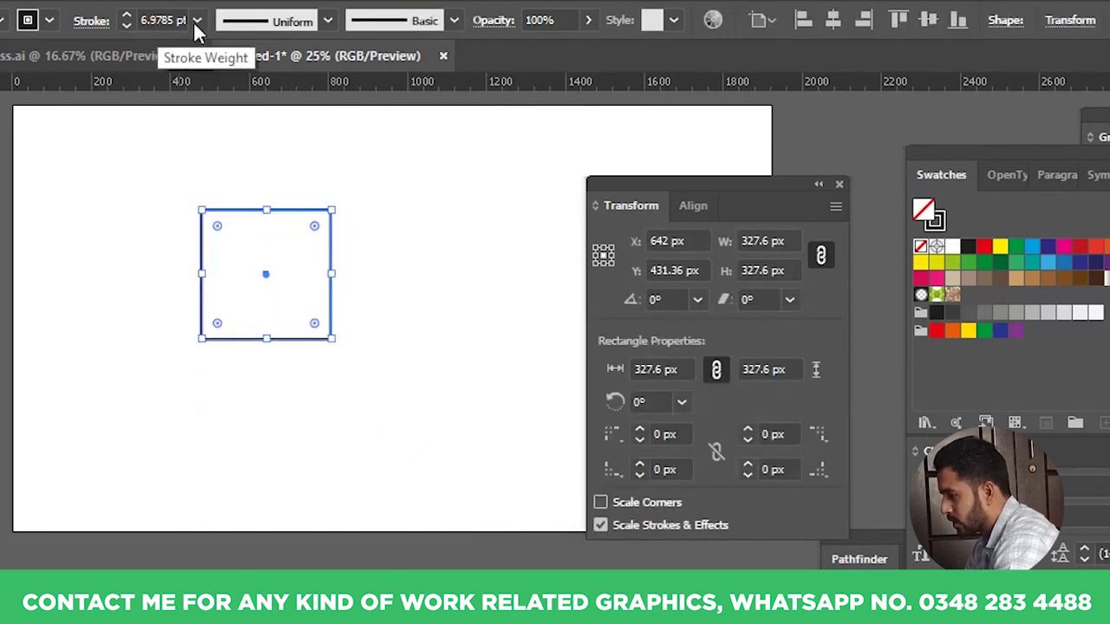
{"action": "left_click", "coordinate": [362, 236]}
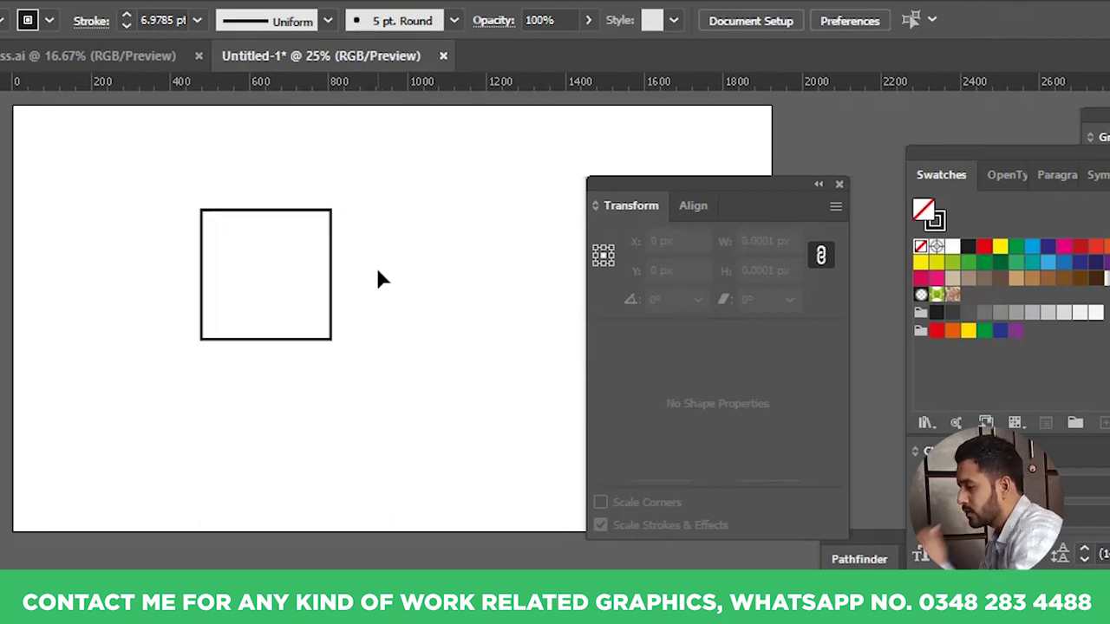
{"action": "left_click_drag", "start_coordinate": [373, 268], "coordinate": [300, 352]}
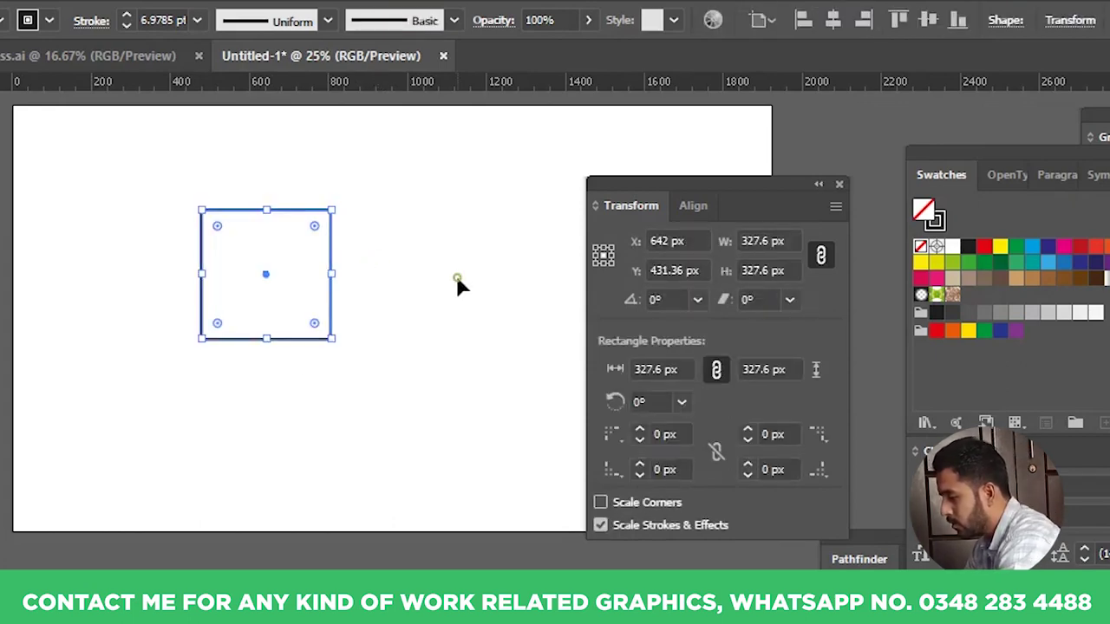
{"action": "left_click", "coordinate": [457, 281]}
{"action": "key", "text": "ctrl+z"}
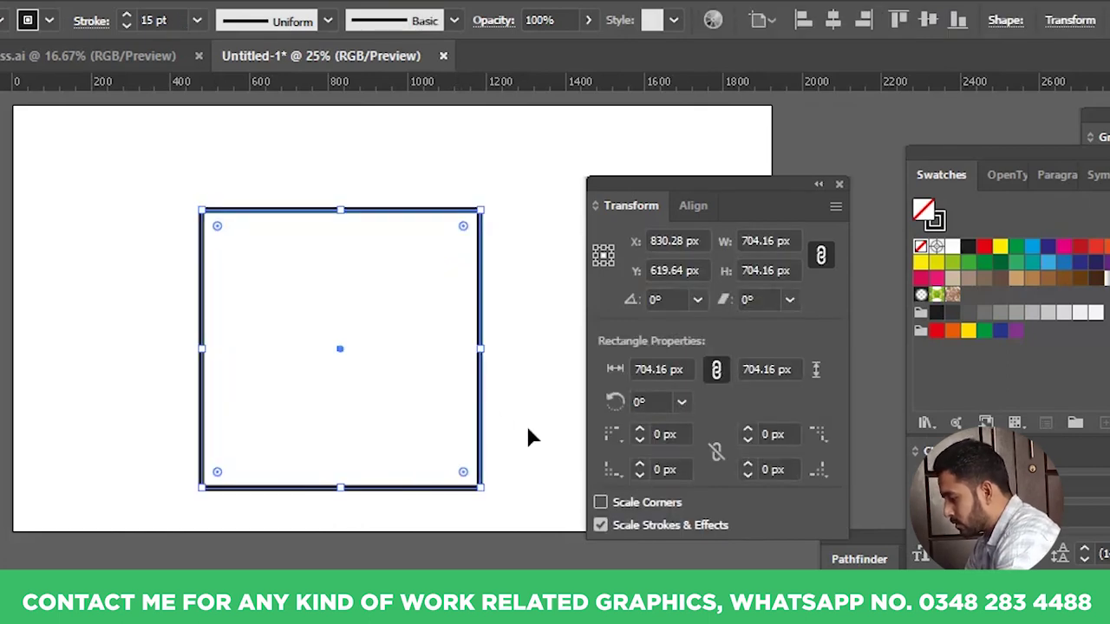
- Turn off Scale Strokes & Effects and shrink the square proportionally to about 337 px
{"action": "left_click", "coordinate": [600, 527]}
{"action": "left_click_drag", "start_coordinate": [519, 316], "coordinate": [445, 396]}
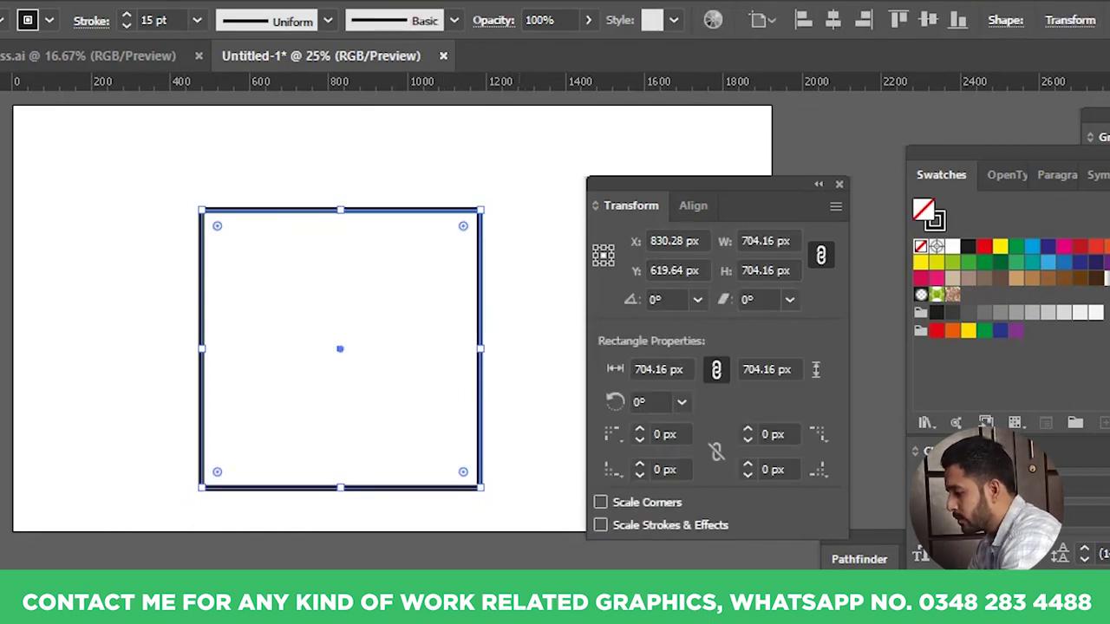
{"action": "left_click_drag", "start_coordinate": [482, 490], "coordinate": [335, 376]}
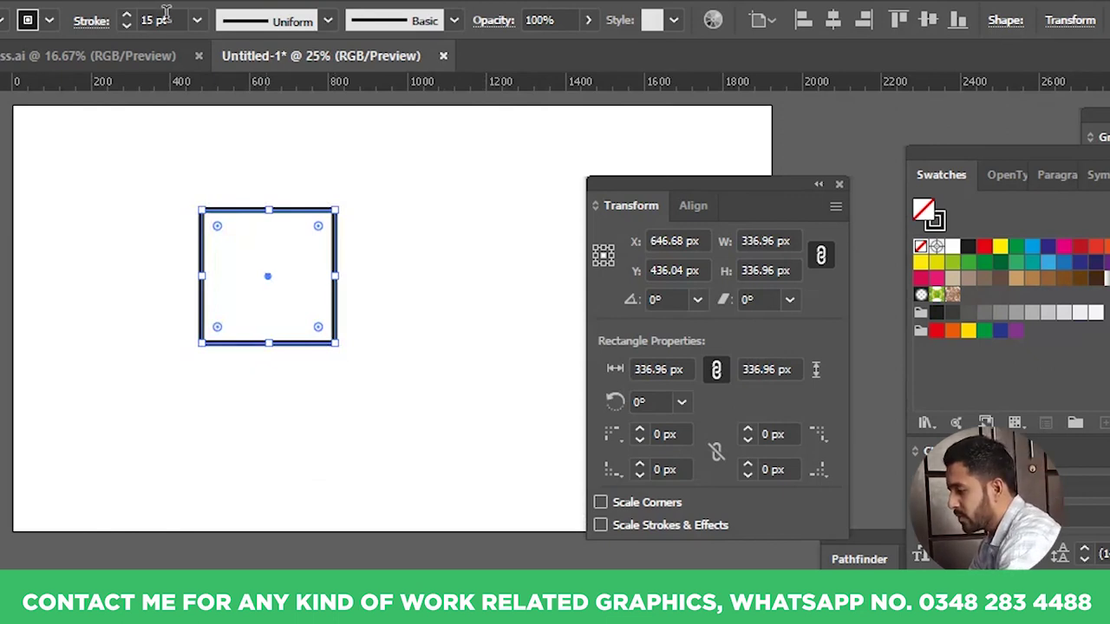
- Shrink the square further to about 150 px with stroke scaling off
{"action": "left_click", "coordinate": [408, 316]}
{"action": "left_click_drag", "start_coordinate": [385, 284], "coordinate": [296, 346]}
{"action": "left_click", "coordinate": [262, 327]}
{"action": "scroll", "coordinate": [296, 323], "scroll_direction": "up", "scroll_amount": 1}
{"action": "left_click_drag", "start_coordinate": [372, 285], "coordinate": [318, 313]}
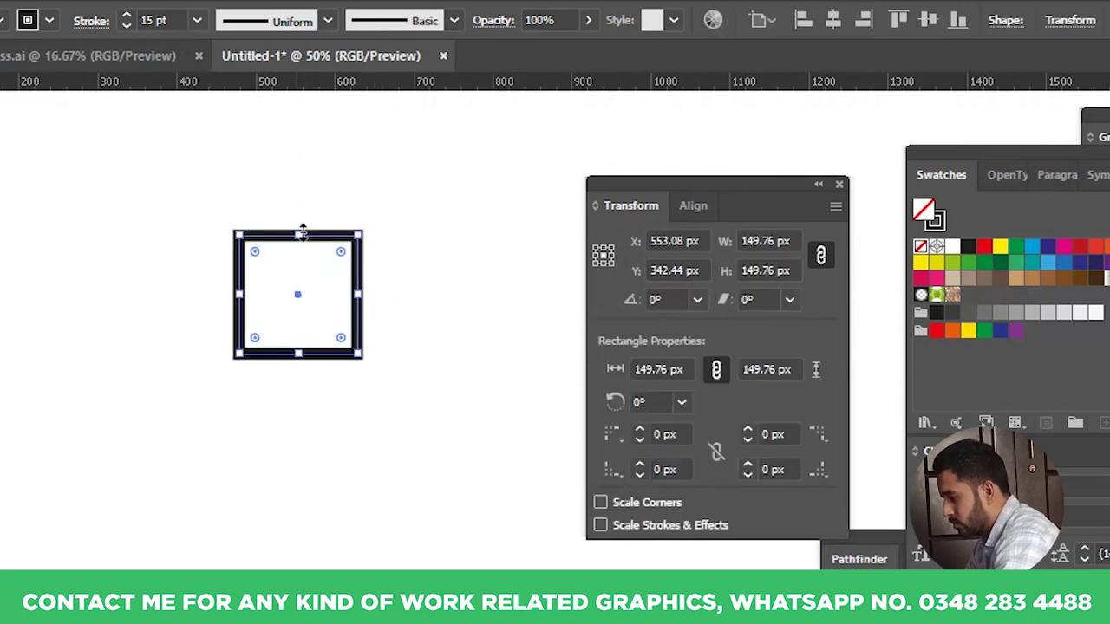
{"action": "scroll", "coordinate": [350, 287], "scroll_direction": "down", "scroll_amount": 4}
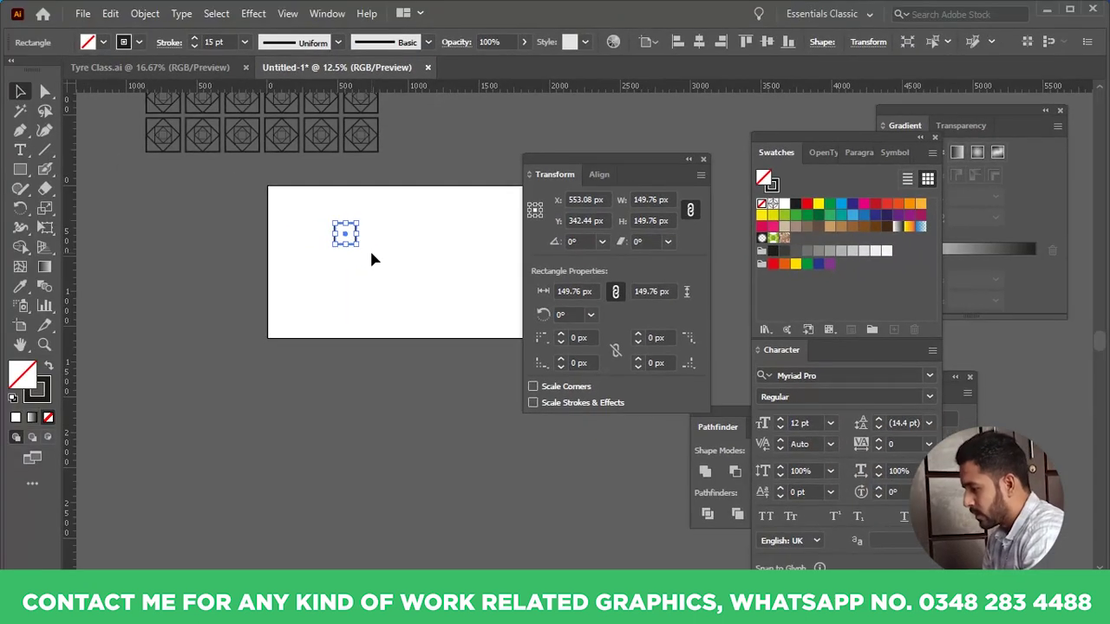
- Enlarge the stroked square proportionally to 209 px with stroke scaling off, and deselect it
{"action": "left_click_drag", "start_coordinate": [384, 241], "coordinate": [336, 268]}
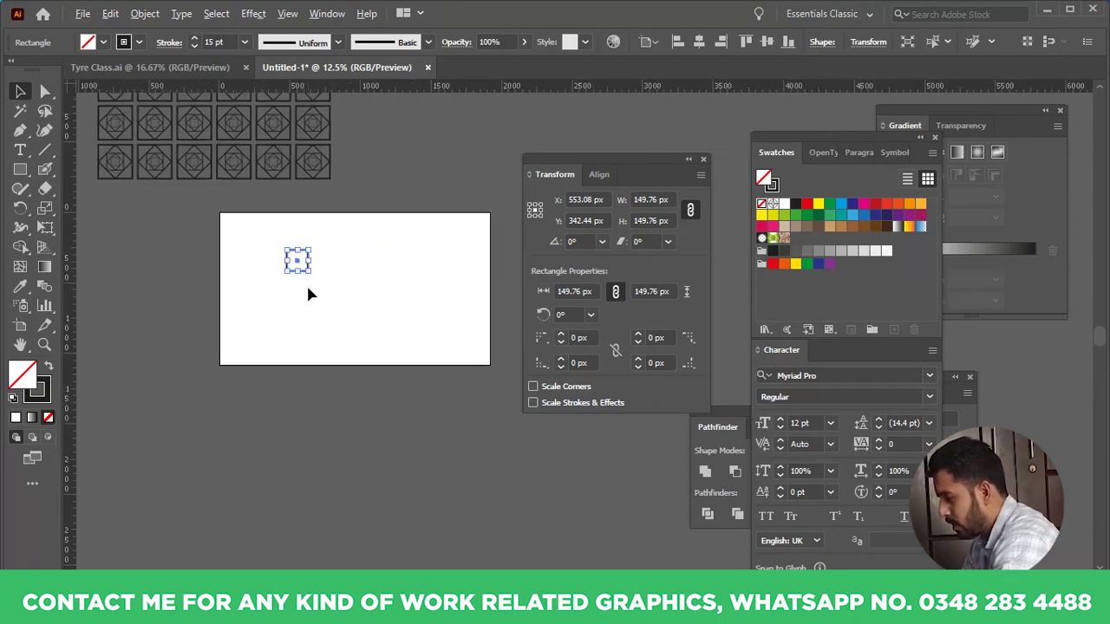
{"action": "scroll", "coordinate": [307, 284], "scroll_direction": "up", "scroll_amount": 3}
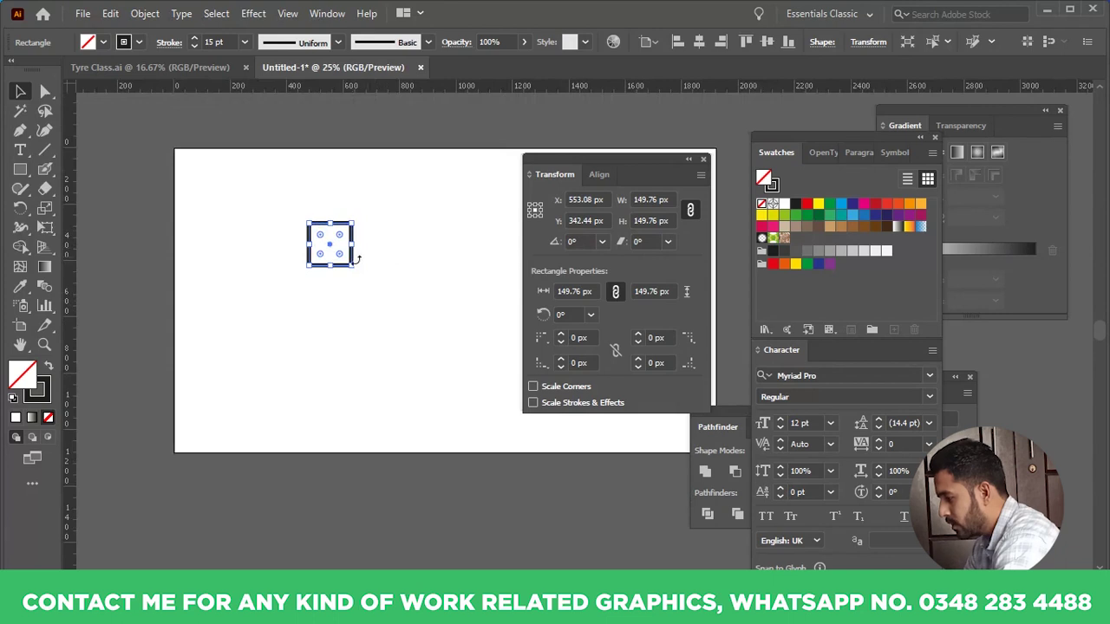
{"action": "left_click", "coordinate": [374, 278]}
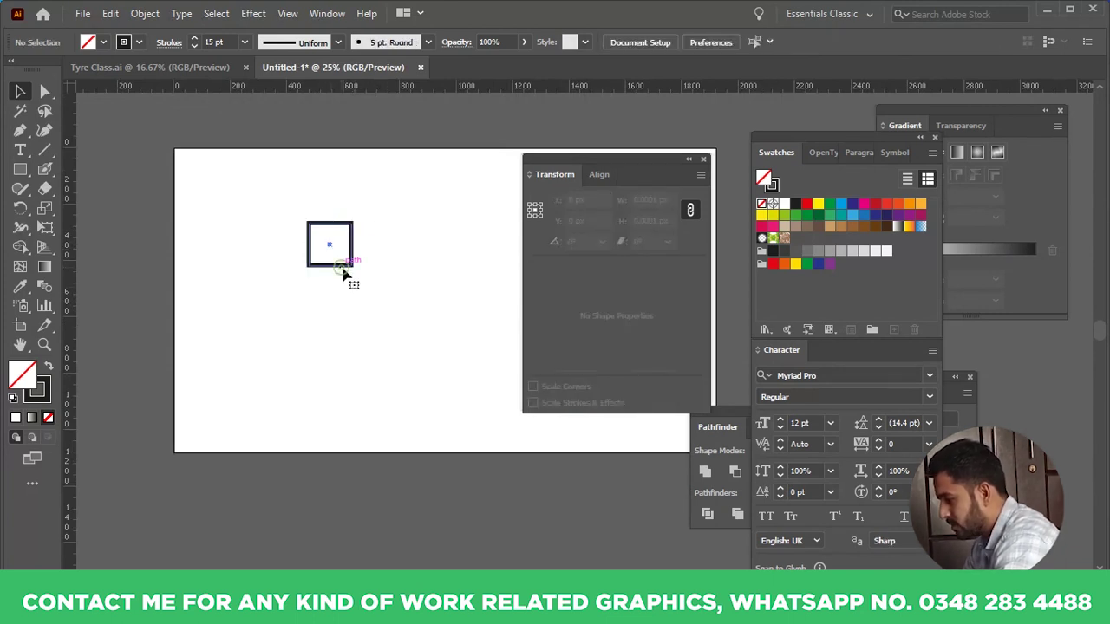
{"action": "left_click", "coordinate": [342, 269]}
{"action": "scroll", "coordinate": [662, 200], "scroll_direction": "up", "scroll_amount": 16}
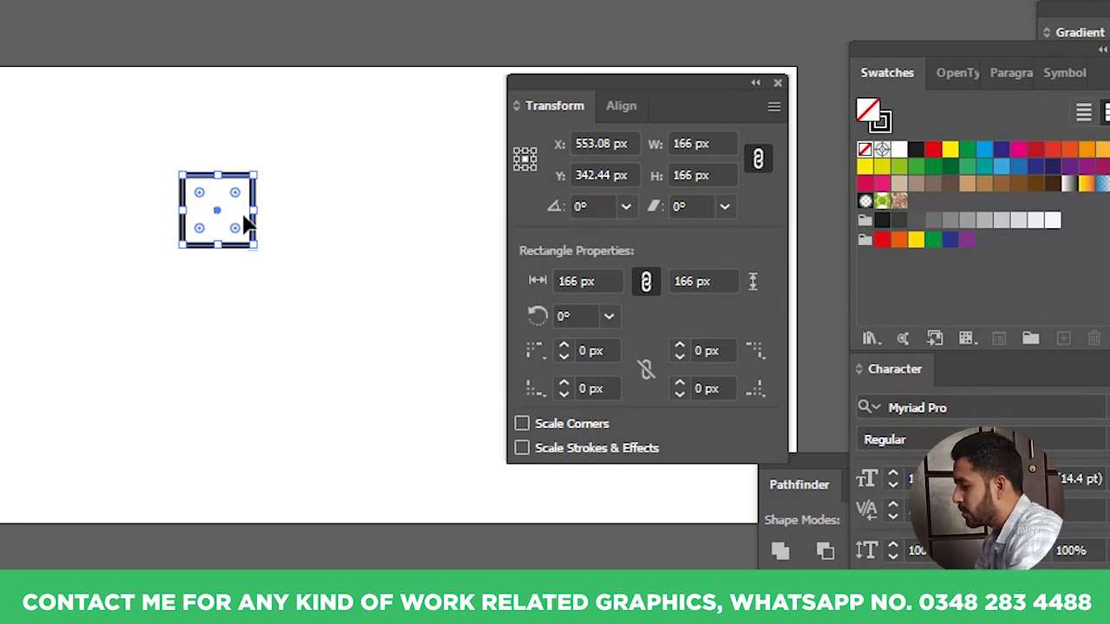
{"action": "left_click", "coordinate": [710, 141]}
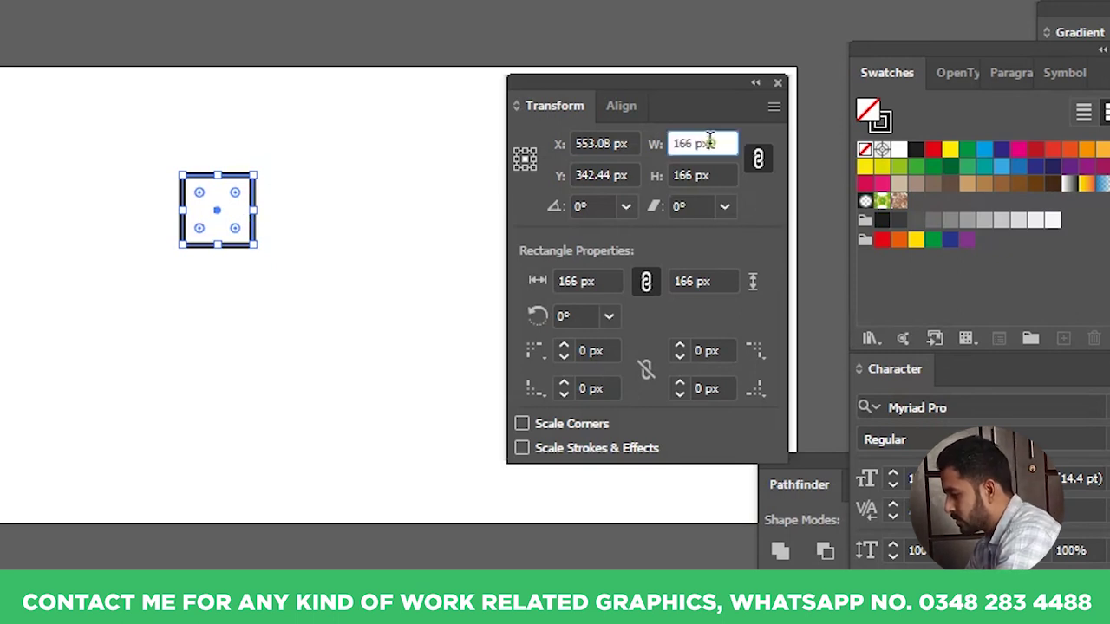
{"action": "scroll", "coordinate": [710, 140], "scroll_direction": "up", "scroll_amount": 20}
{"action": "scroll", "coordinate": [709, 141], "scroll_direction": "up", "scroll_amount": 20}
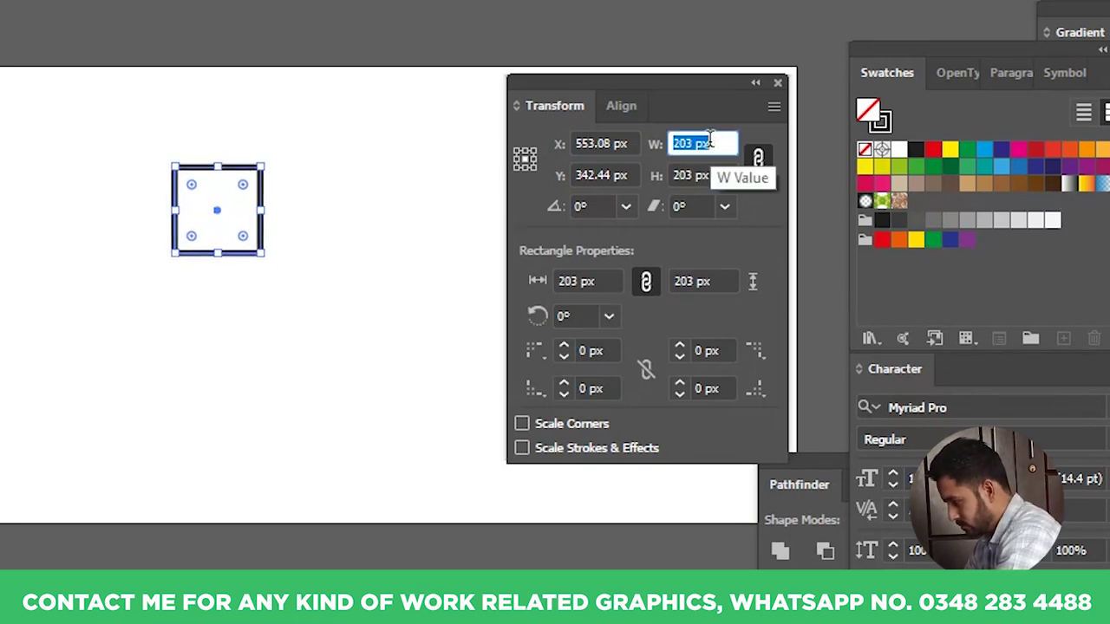
{"action": "left_click", "coordinate": [277, 316]}
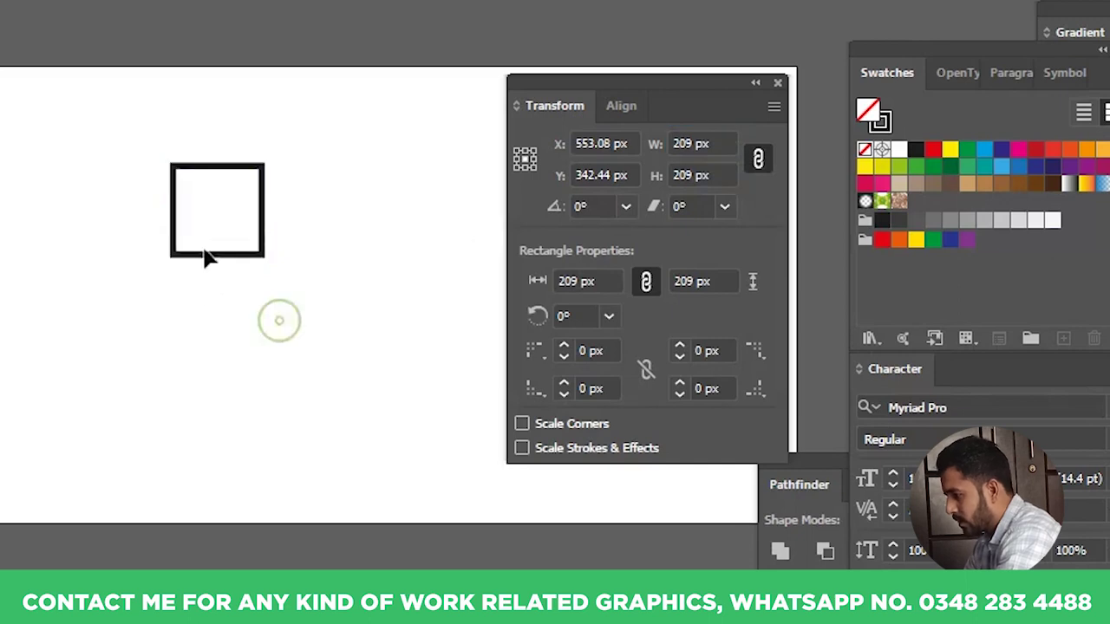
- Move the square flush into the artboard's top-left corner, fill it green and remove its stroke
{"action": "left_click_drag", "start_coordinate": [219, 256], "coordinate": [213, 364]}
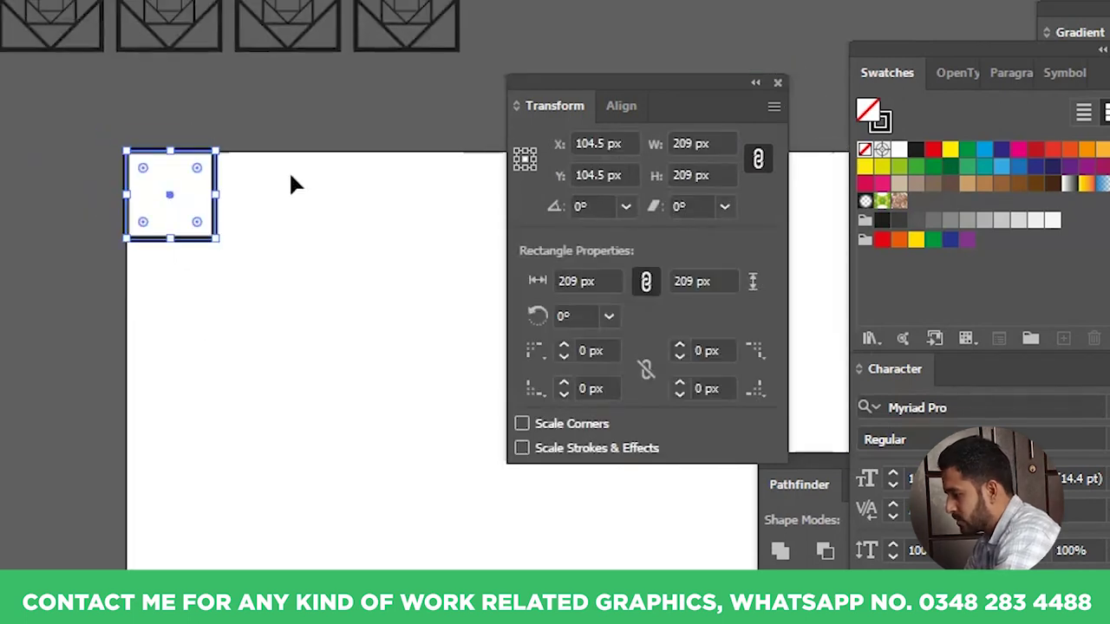
{"action": "left_click", "coordinate": [967, 149]}
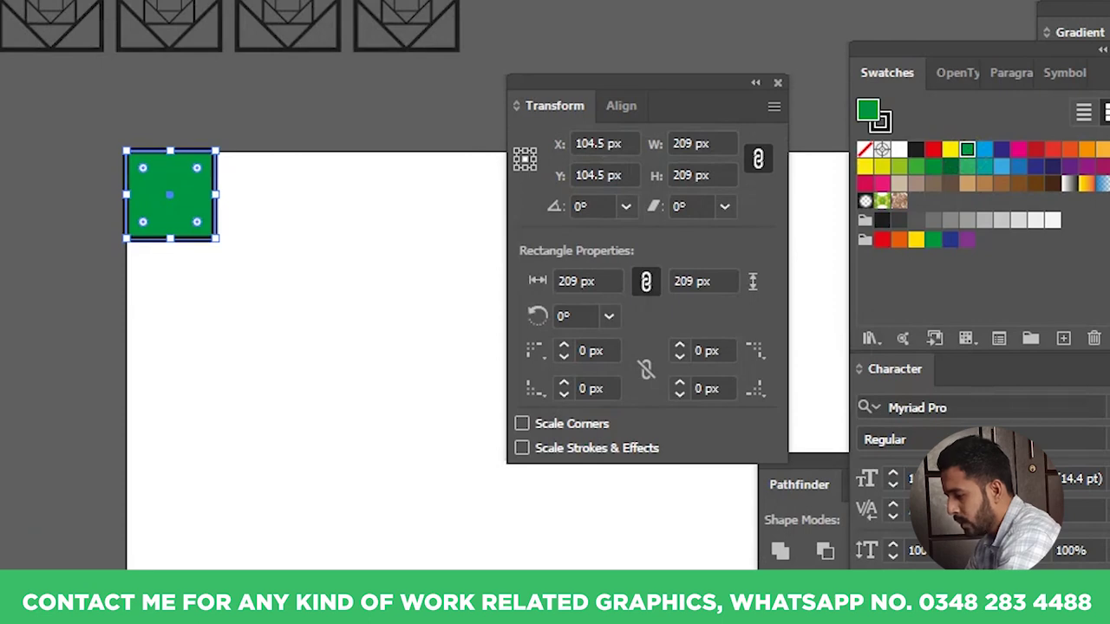
{"action": "key", "text": "F6"}
{"action": "key", "text": "x"}
{"action": "key", "text": "slash"}
{"action": "key", "text": "x"}
{"action": "left_click", "coordinate": [217, 413]}
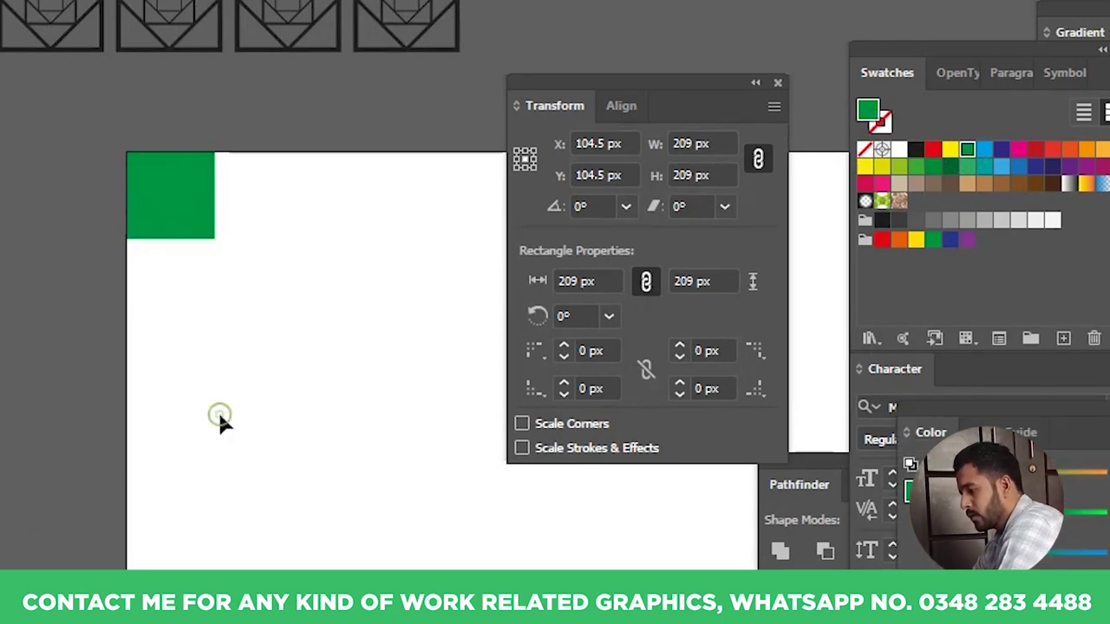
- Try enlarging the green square about its centre to 234 px, and set its width back to 209 px
{"action": "left_click", "coordinate": [191, 213]}
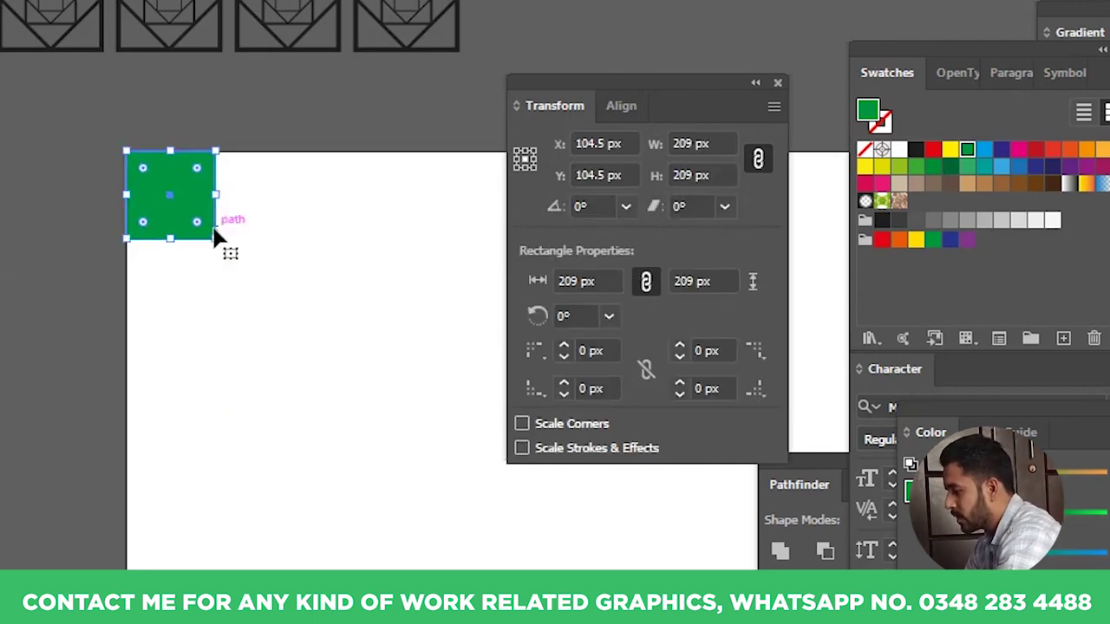
{"action": "left_click", "coordinate": [714, 143]}
{"action": "scroll", "coordinate": [714, 143], "scroll_direction": "up", "scroll_amount": 19}
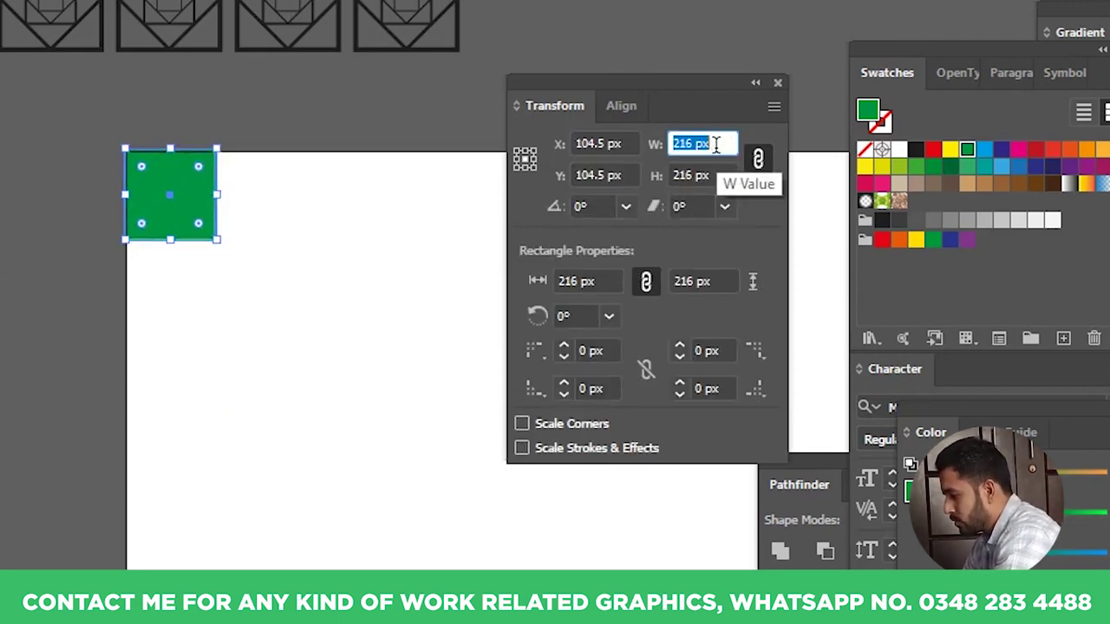
{"action": "scroll", "coordinate": [715, 145], "scroll_direction": "up", "scroll_amount": 6}
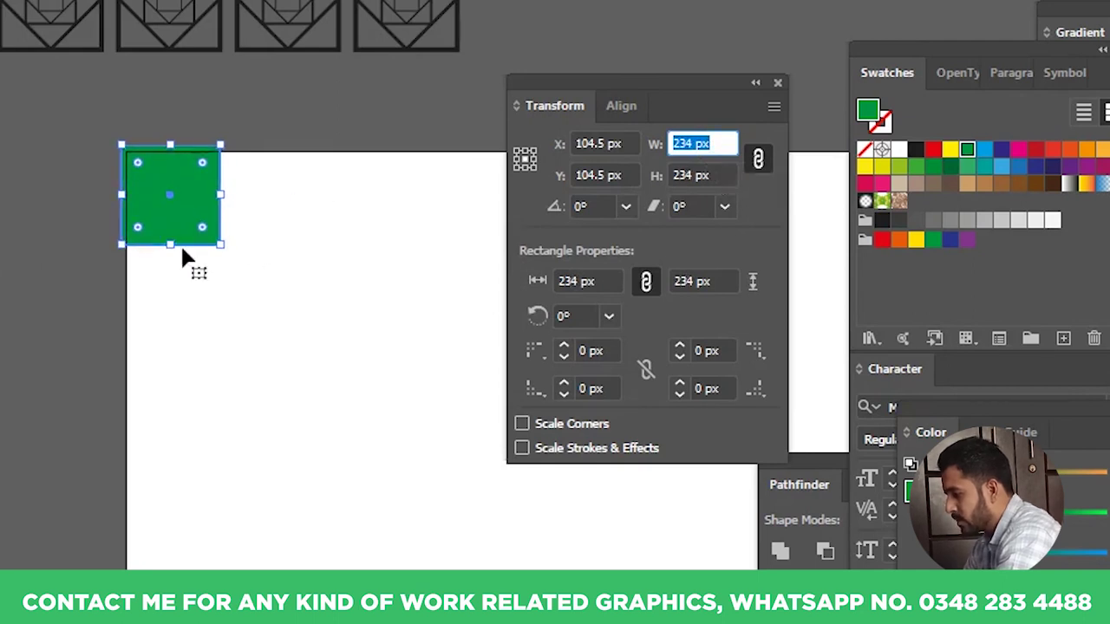
{"action": "scroll", "coordinate": [139, 212], "scroll_direction": "up", "scroll_amount": 4}
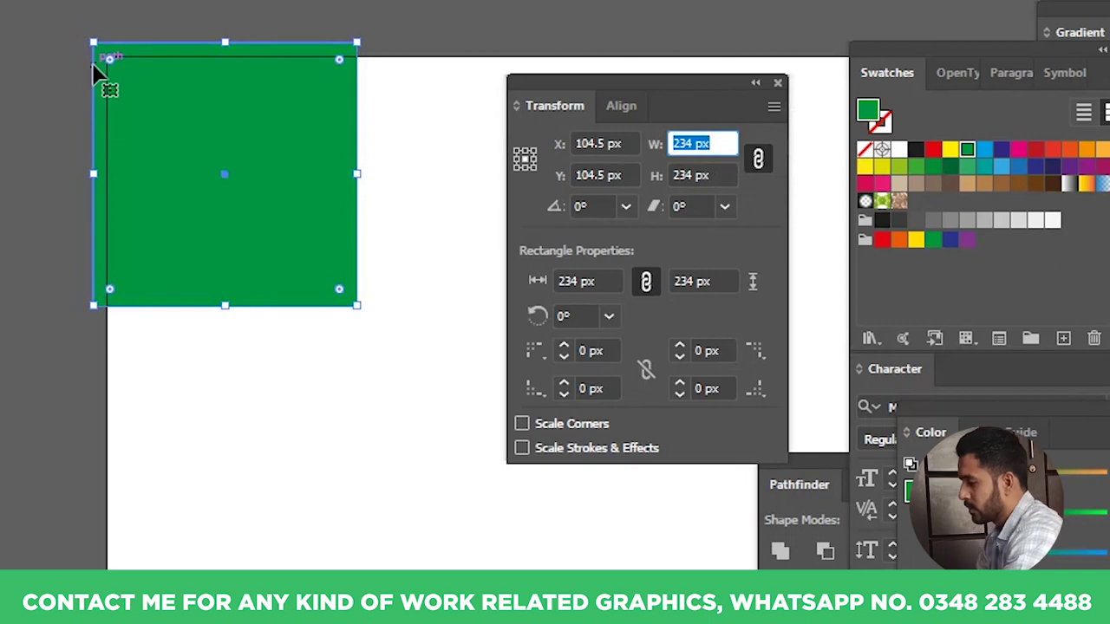
{"action": "type", "text": "209"}
{"action": "key", "text": "Return"}
{"action": "scroll", "coordinate": [186, 266], "scroll_direction": "down", "scroll_amount": 2}
{"action": "scroll", "coordinate": [144, 290], "scroll_direction": "up", "scroll_amount": 3}
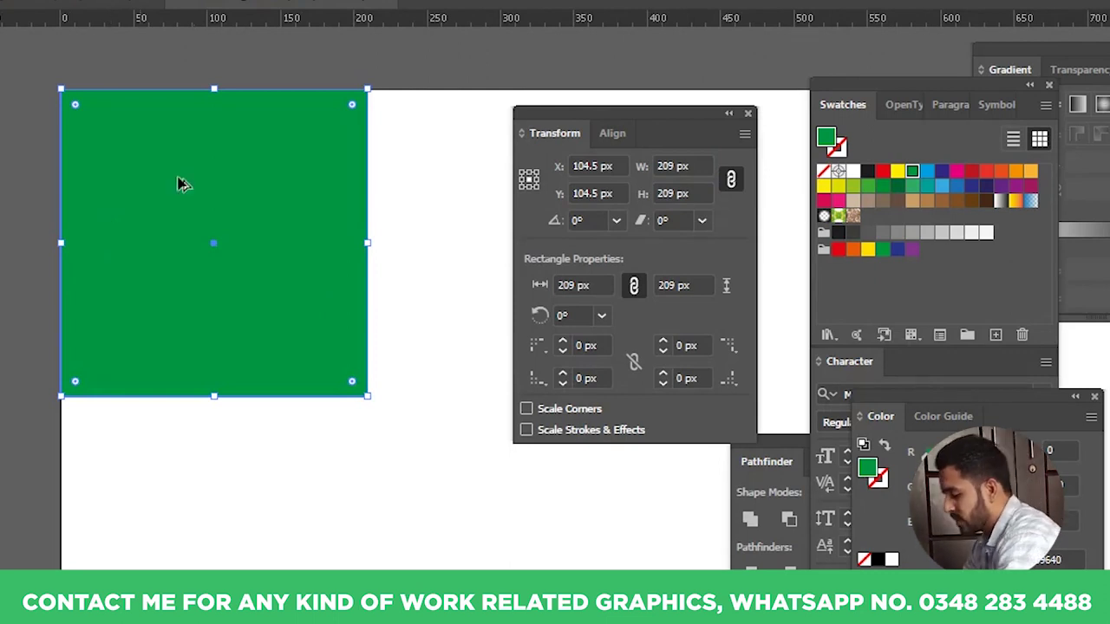
- Try moving the green square towards the middle of the artboard and undo the move
{"action": "scroll", "coordinate": [190, 241], "scroll_direction": "down", "scroll_amount": 4}
{"action": "left_click_drag", "start_coordinate": [236, 279], "coordinate": [468, 523]}
{"action": "key", "text": "ctrl+z"}
{"action": "key", "text": "ctrl+z"}
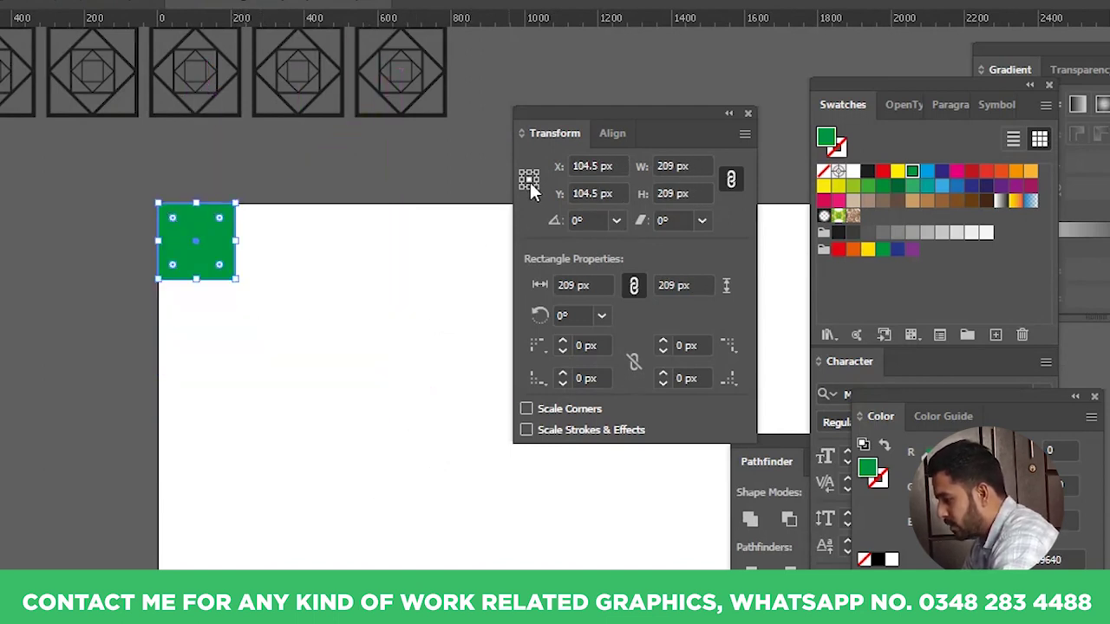
- Set the transform reference point to the square's top-left corner and enlarge the square proportionally to 299 px
{"action": "left_click_drag", "start_coordinate": [608, 113], "coordinate": [599, 114]}
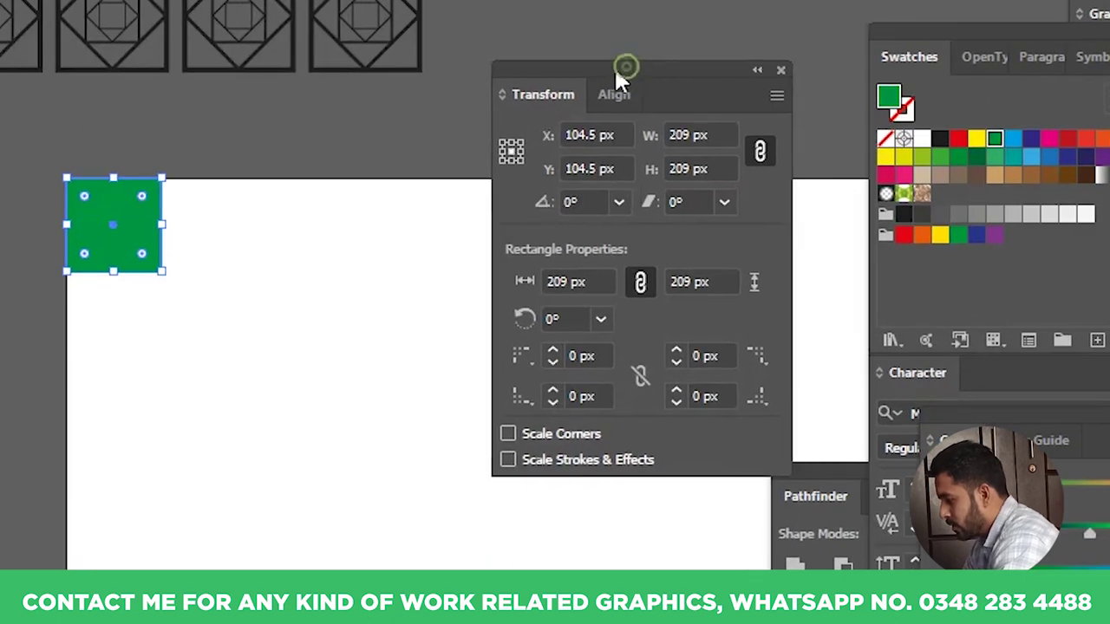
{"action": "left_click", "coordinate": [502, 141]}
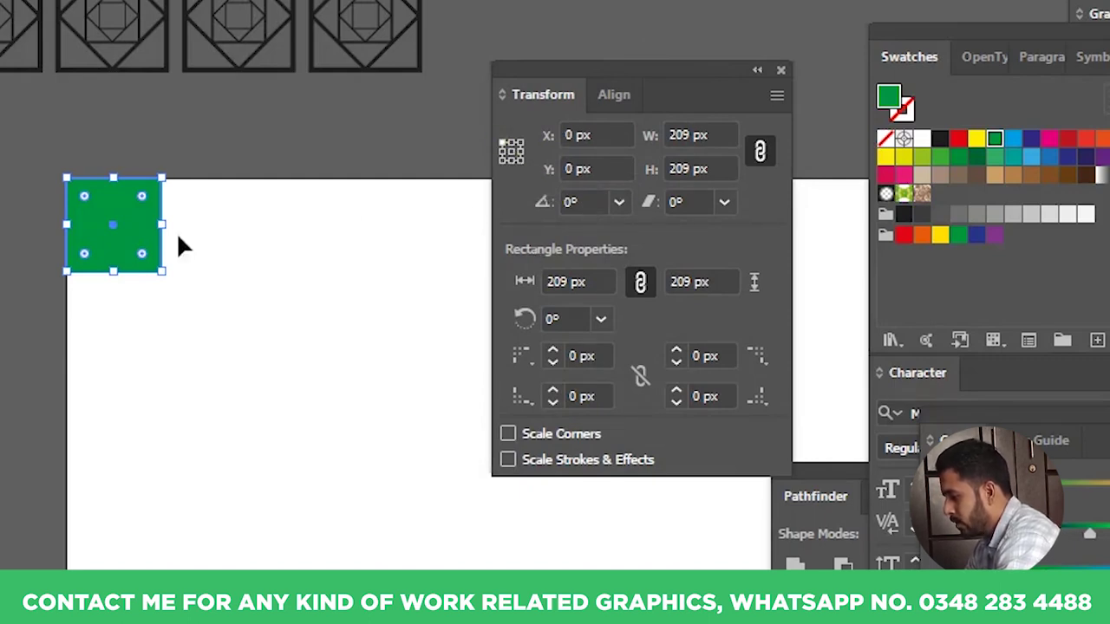
{"action": "scroll", "coordinate": [707, 131], "scroll_direction": "up", "scroll_amount": 16}
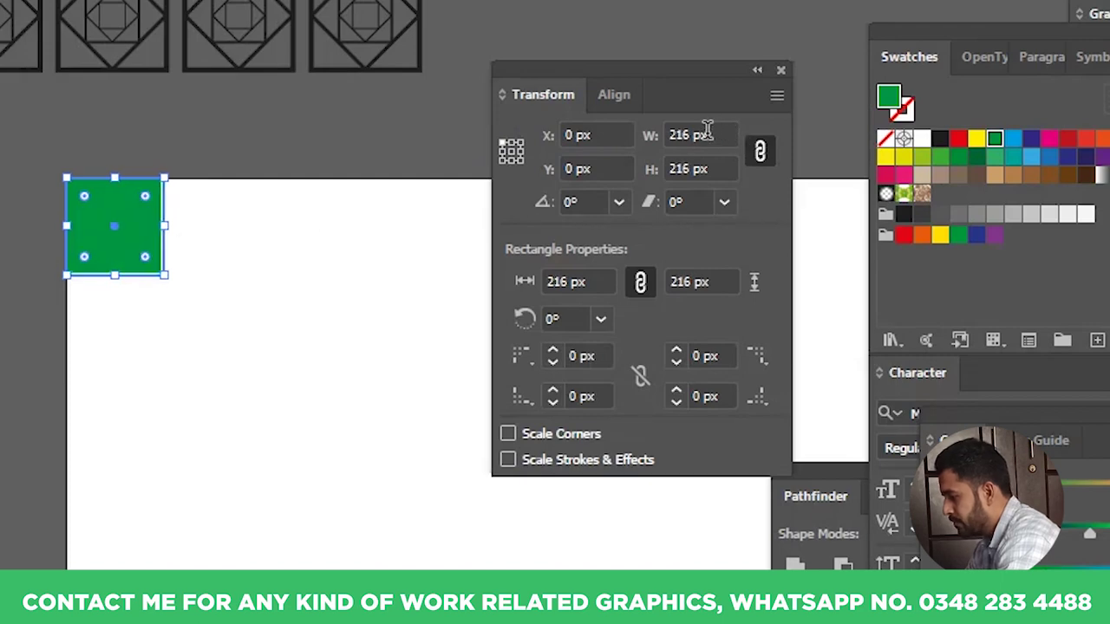
{"action": "scroll", "coordinate": [707, 131], "scroll_direction": "up", "scroll_amount": 20}
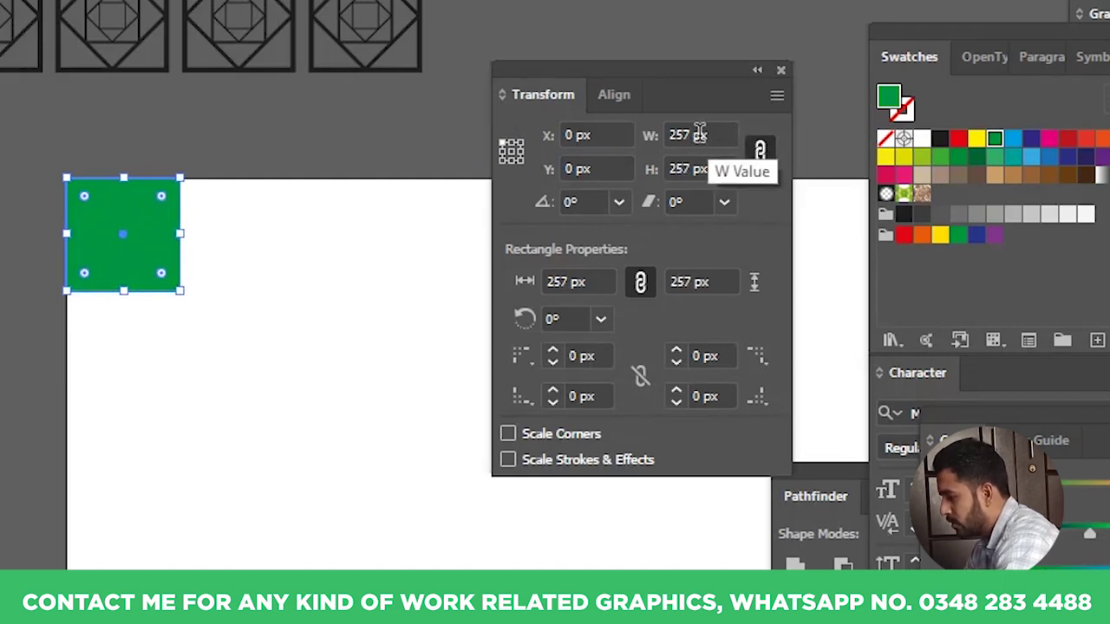
{"action": "scroll", "coordinate": [700, 130], "scroll_direction": "up", "scroll_amount": 20}
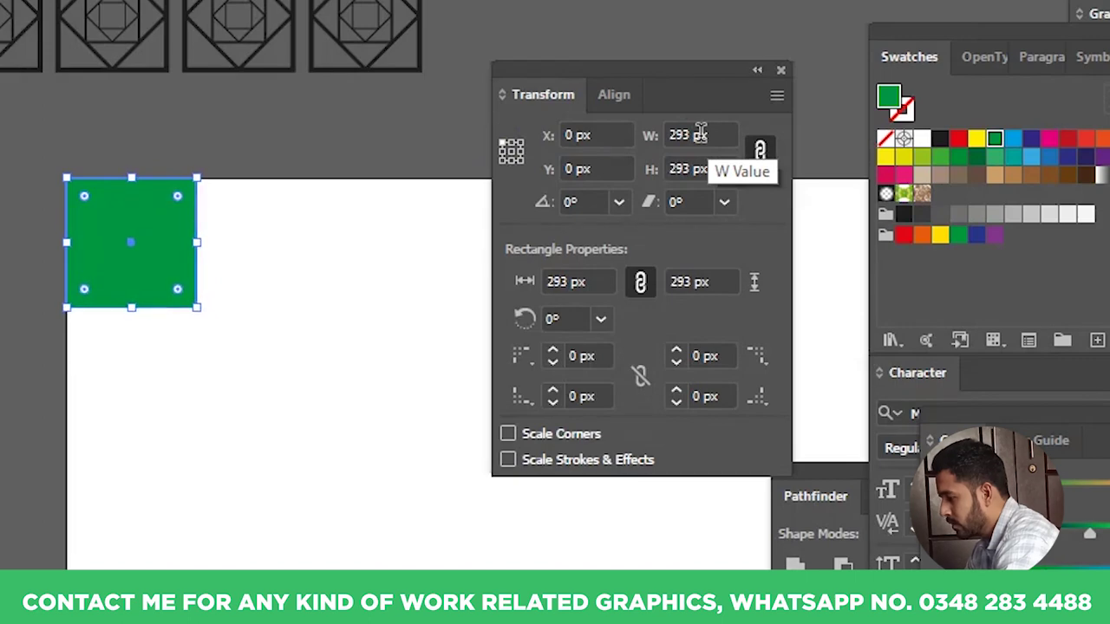
- Set the reference point to the square's top-right corner and enlarge the square proportionally to 349 px
{"action": "left_click", "coordinate": [521, 140]}
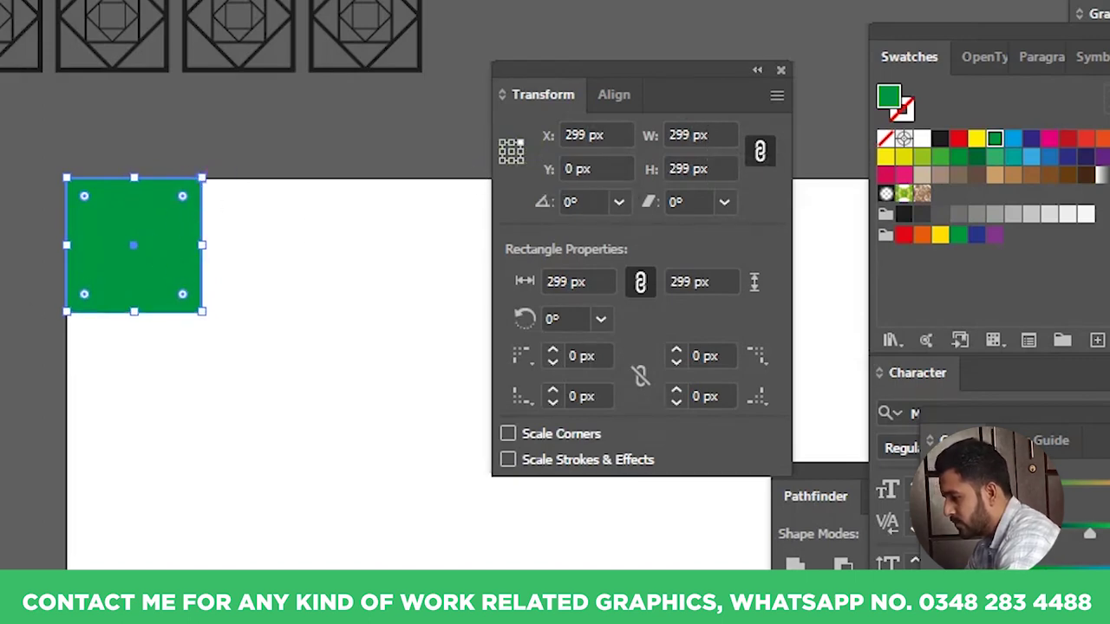
{"action": "scroll", "coordinate": [718, 135], "scroll_direction": "up", "scroll_amount": 20}
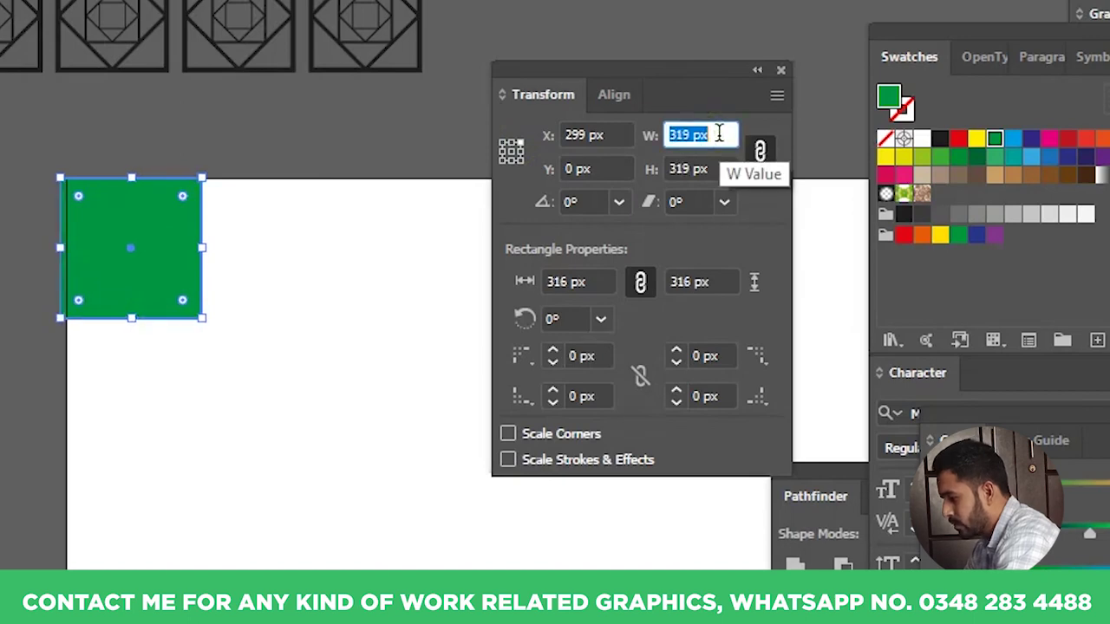
{"action": "scroll", "coordinate": [718, 134], "scroll_direction": "up", "scroll_amount": 20}
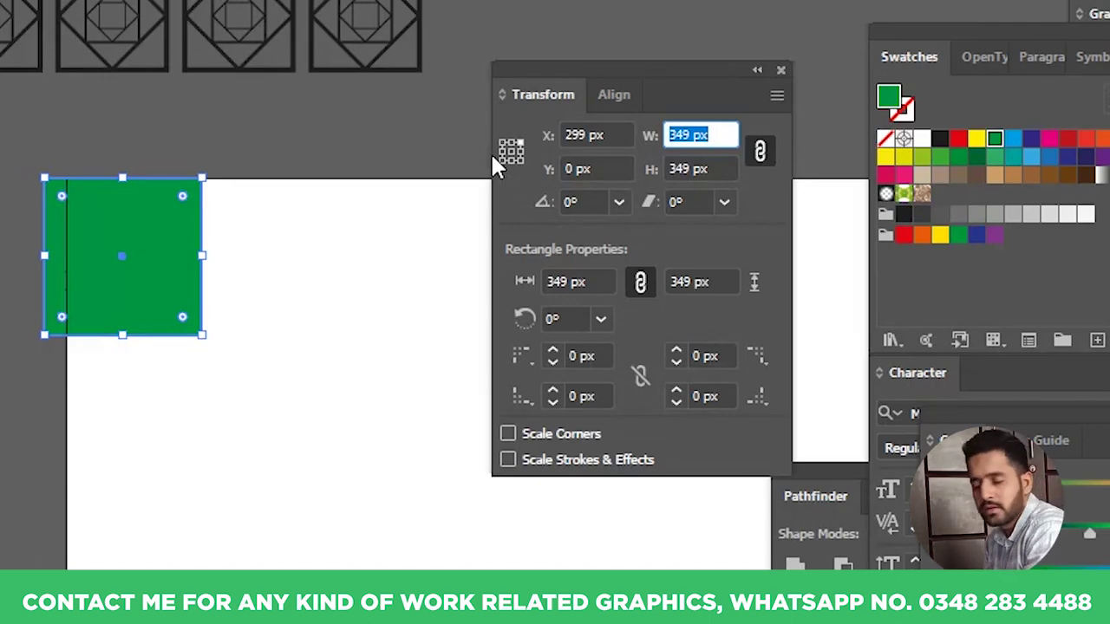
- Move the square fully inside the artboard and enlarge it from a centre reference point to about 378 px
{"action": "left_click_drag", "start_coordinate": [169, 292], "coordinate": [350, 328]}
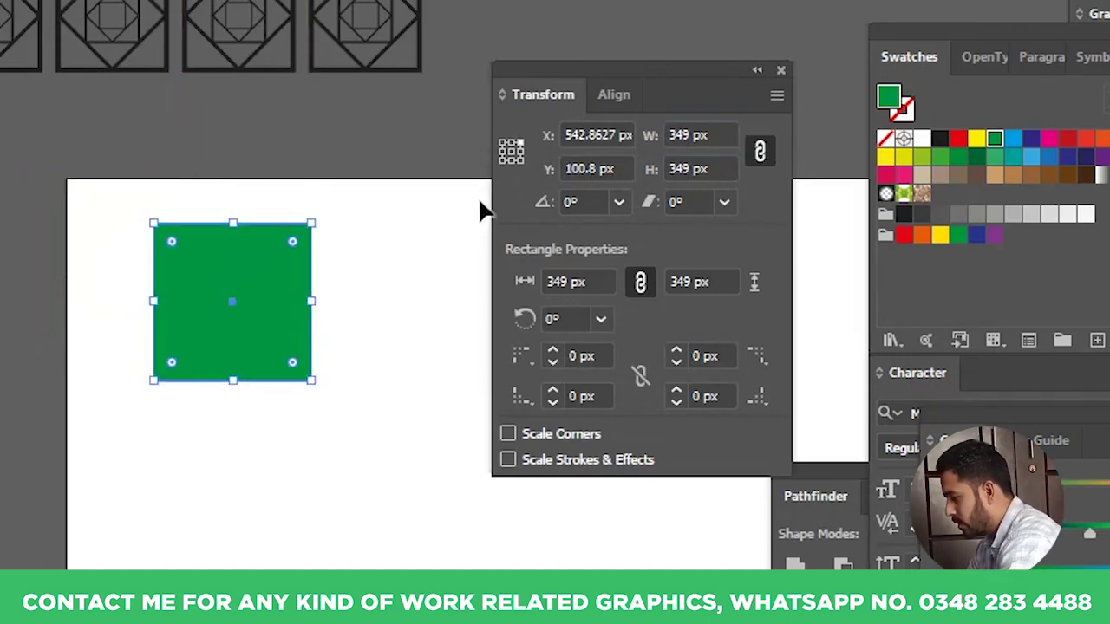
{"action": "left_click", "coordinate": [512, 155]}
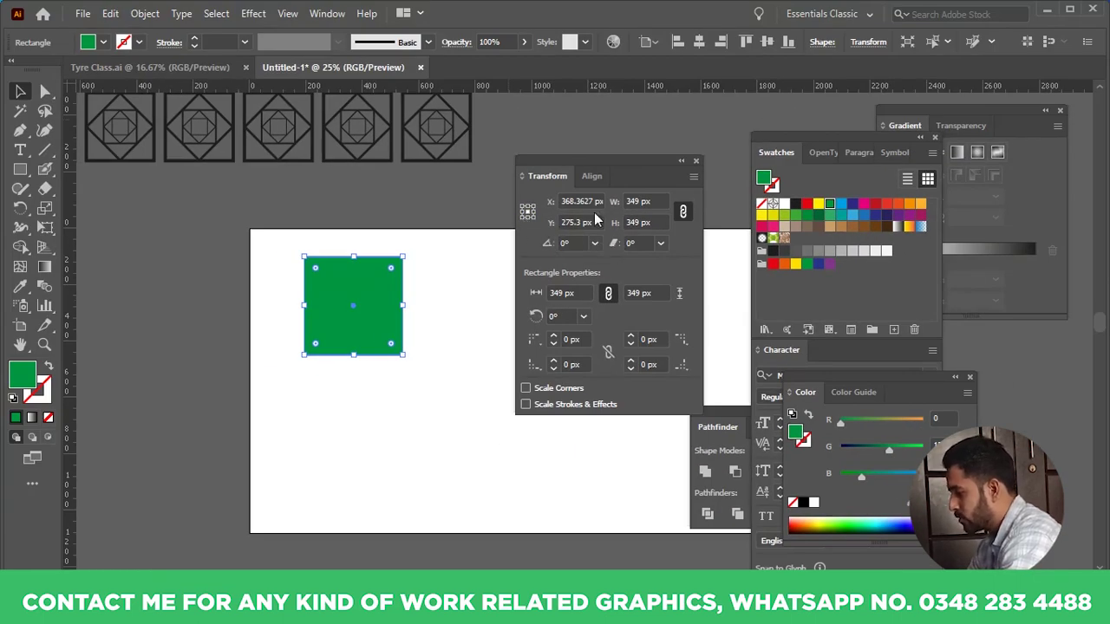
{"action": "left_click", "coordinate": [654, 202]}
{"action": "key", "text": "Up"}
{"action": "key", "text": "Up"}
{"action": "key", "text": "Up"}
{"action": "key", "text": "Up"}
{"action": "key", "text": "Up"}
{"action": "key", "text": "Up"}
{"action": "key", "text": "Up"}
{"action": "key", "text": "Up"}
{"action": "key", "text": "Up"}
{"action": "key", "text": "Up"}
{"action": "key", "text": "Up"}
{"action": "key", "text": "Up"}
{"action": "key", "text": "Up"}
{"action": "key", "text": "Up"}
{"action": "key", "text": "Up"}
{"action": "key", "text": "Up"}
{"action": "key", "text": "Up"}
{"action": "key", "text": "Up"}
{"action": "key", "text": "Up"}
{"action": "key", "text": "Up"}
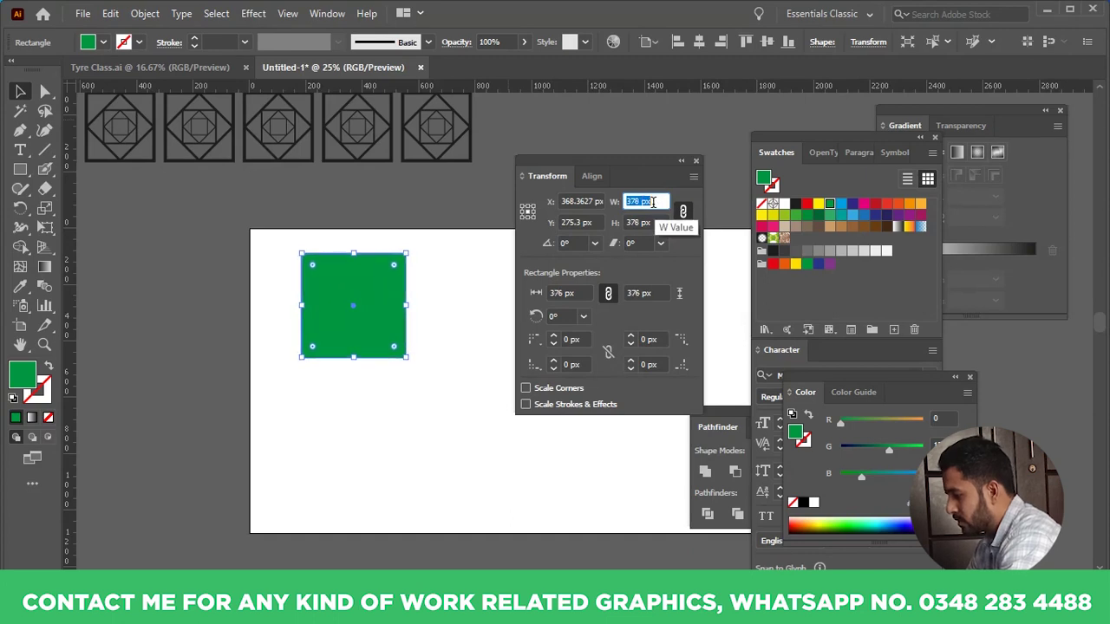
- Set the reference point to the middle of the square's left edge, enlarge it to 404 px and deselect it
{"action": "left_click", "coordinate": [523, 213]}
{"action": "left_click", "coordinate": [654, 202]}
{"action": "key", "text": "Up"}
{"action": "key", "text": "Up"}
{"action": "key", "text": "Up"}
{"action": "key", "text": "Up"}
{"action": "key", "text": "Up"}
{"action": "key", "text": "Up"}
{"action": "key", "text": "Up"}
{"action": "key", "text": "Up"}
{"action": "key", "text": "Up"}
{"action": "key", "text": "Up"}
{"action": "key", "text": "Up"}
{"action": "key", "text": "Up"}
{"action": "key", "text": "Up"}
{"action": "key", "text": "Up"}
{"action": "key", "text": "Up"}
{"action": "key", "text": "Up"}
{"action": "key", "text": "Up"}
{"action": "key", "text": "Up"}
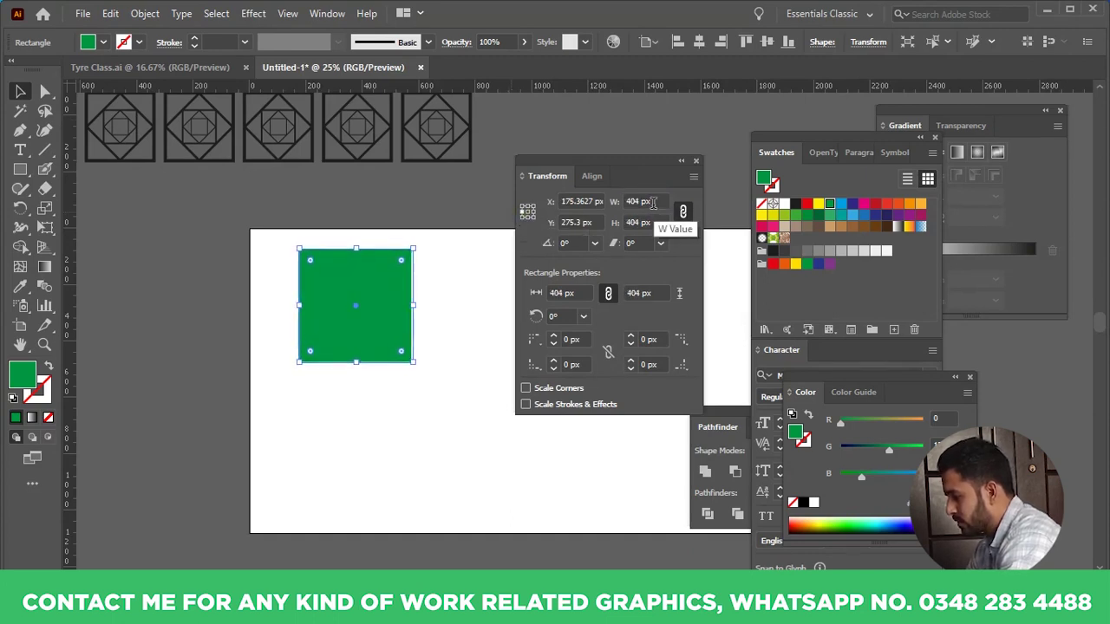
{"action": "left_click", "coordinate": [400, 412]}
- Delete the green square from the artboard
{"action": "scroll", "coordinate": [401, 408], "scroll_direction": "down", "scroll_amount": 3}
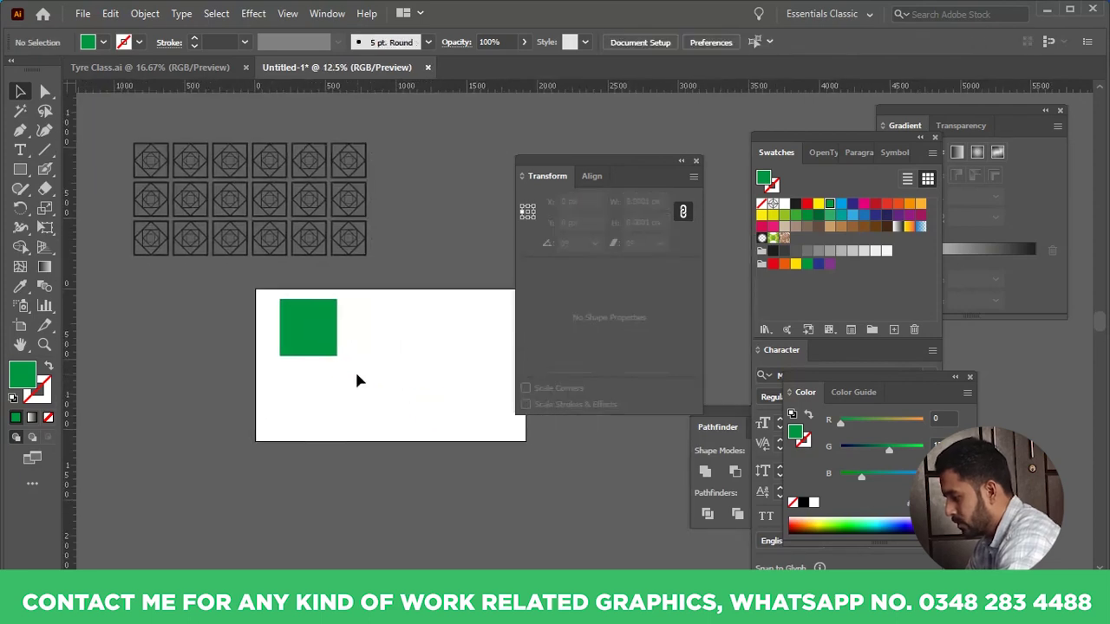
{"action": "scroll", "coordinate": [345, 361], "scroll_direction": "up", "scroll_amount": 2}
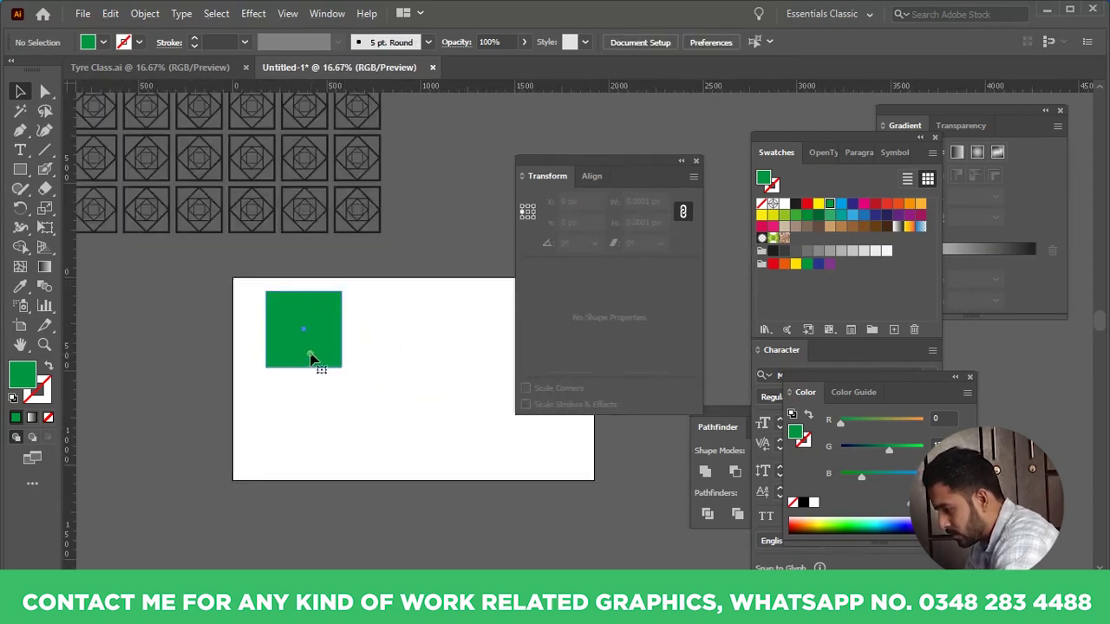
{"action": "left_click", "coordinate": [313, 358]}
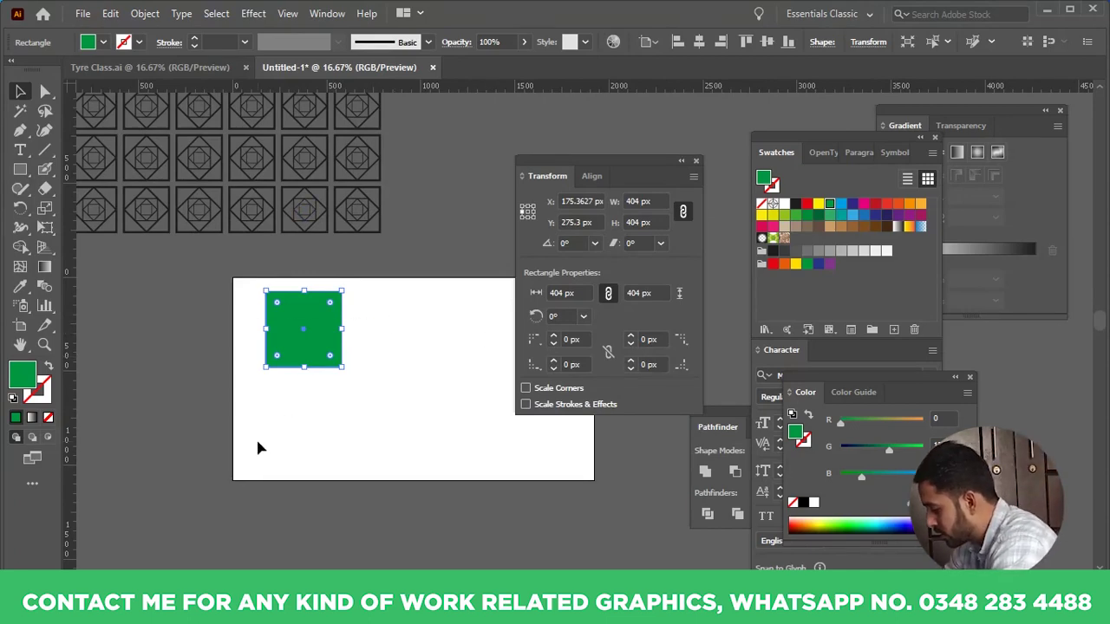
{"action": "key", "text": "Delete"}
{"action": "left_click_drag", "start_coordinate": [414, 386], "coordinate": [300, 389]}
{"action": "scroll", "coordinate": [300, 389], "scroll_direction": "up", "scroll_amount": 1}
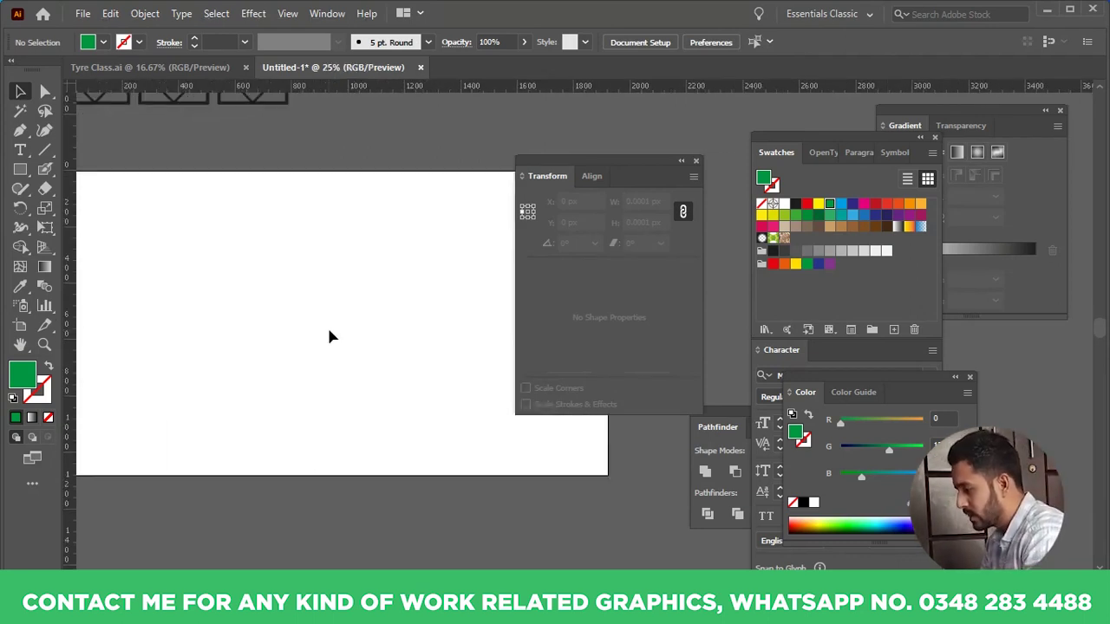
- Draw a circle about 581 px in diameter on the artboard, with the default 1 pt black stroke and no fill
{"action": "left_click_drag", "start_coordinate": [627, 176], "coordinate": [694, 183]}
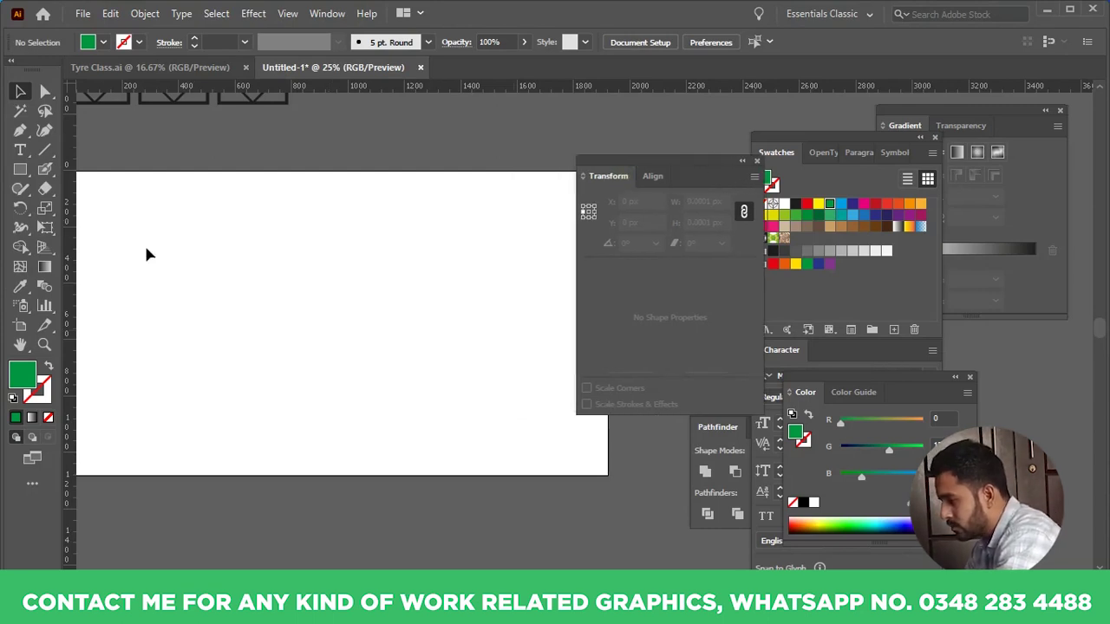
{"action": "left_click", "coordinate": [21, 171]}
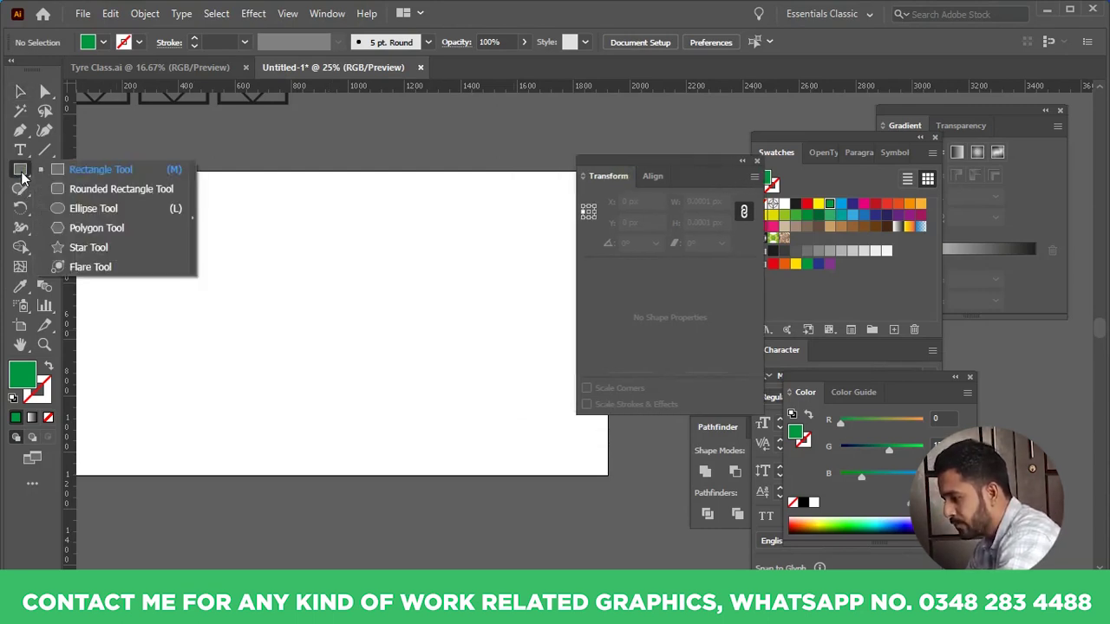
{"action": "left_click", "coordinate": [69, 209]}
{"action": "left_click_drag", "start_coordinate": [208, 266], "coordinate": [373, 432]}
{"action": "key", "text": "d"}
{"action": "key", "text": "slash"}
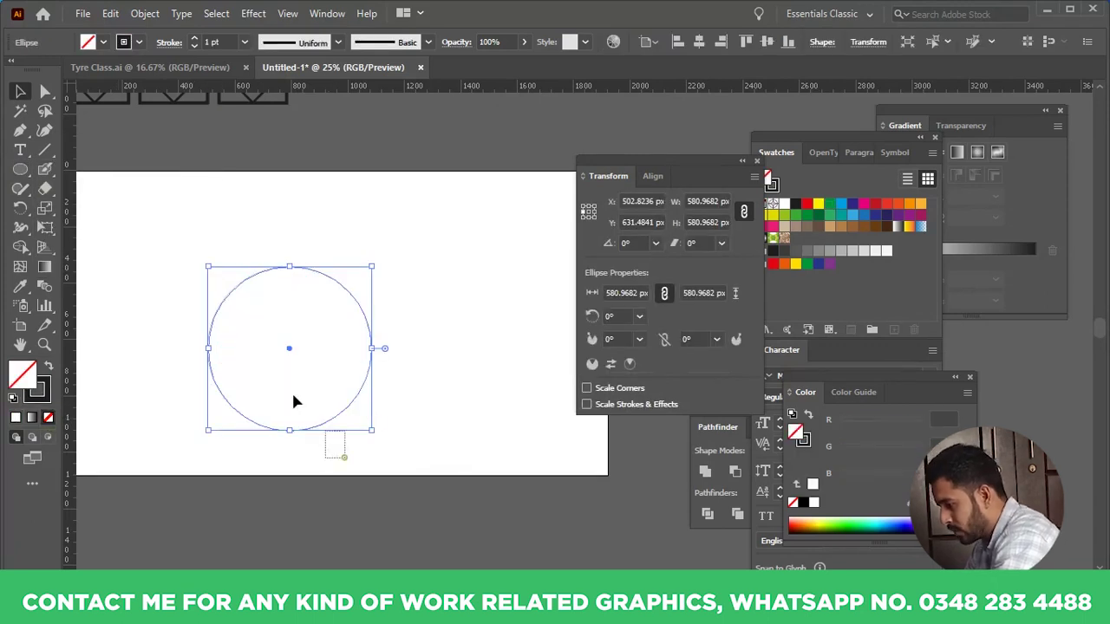
- Set the circle's stroke weight to 17 pt
{"action": "scroll", "coordinate": [228, 35], "scroll_direction": "up", "scroll_amount": 11}
{"action": "left_click_drag", "start_coordinate": [347, 322], "coordinate": [337, 286]}
{"action": "key", "text": "ctrl+equal"}
{"action": "key", "text": "ctrl+equal"}
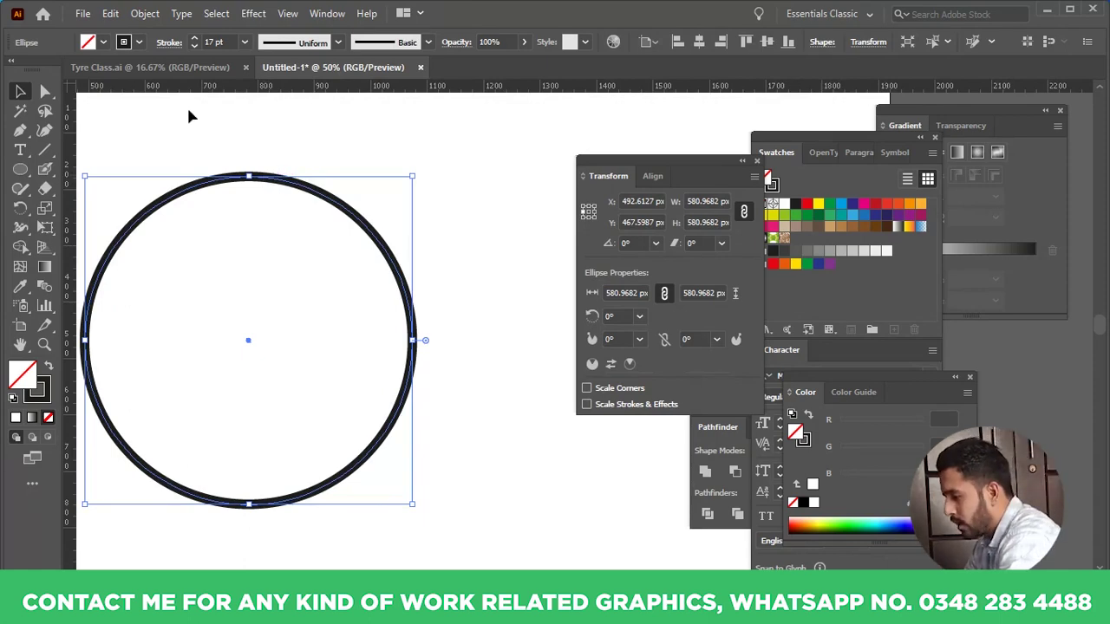
- Turn on Dashed Line for the circle's stroke and set the first dash length to 51 pt
{"action": "left_click", "coordinate": [169, 43]}
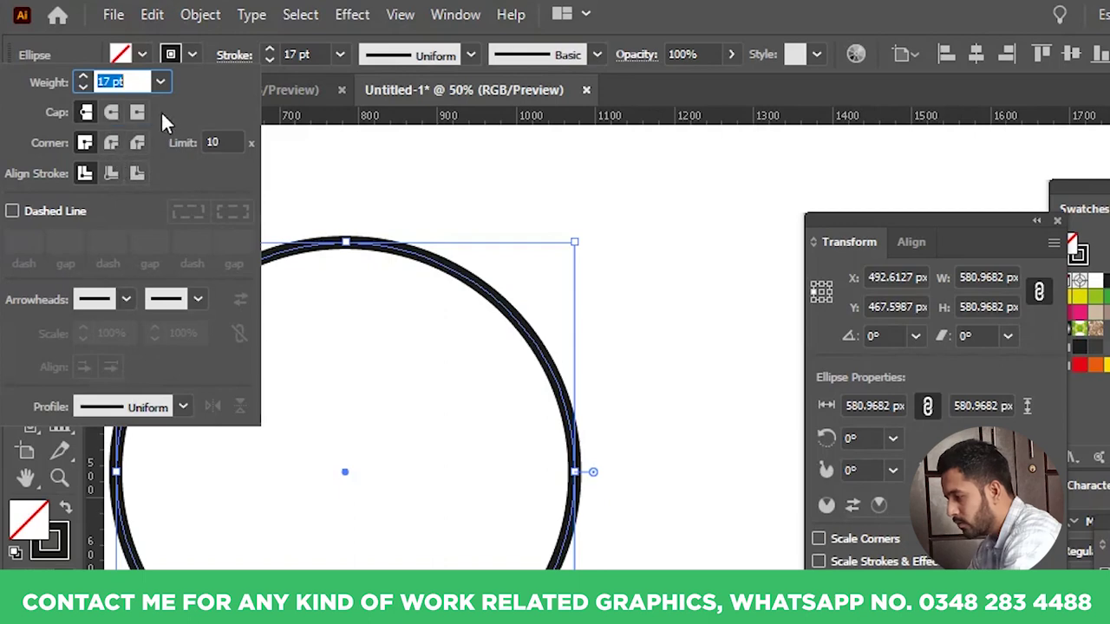
{"action": "left_click", "coordinate": [13, 213]}
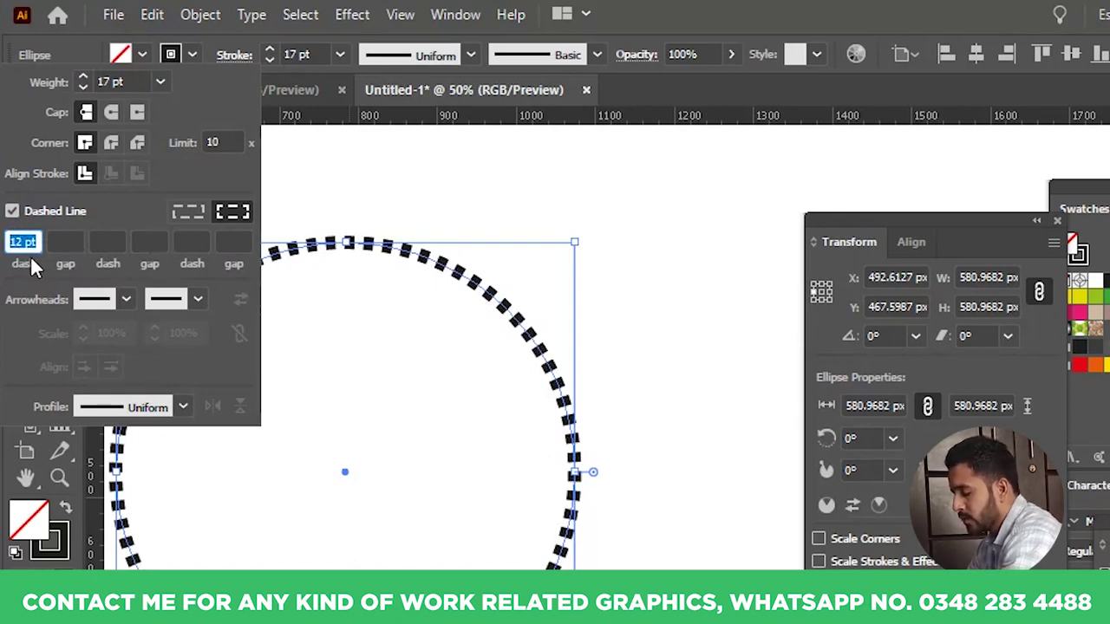
{"action": "type", "text": "21"}
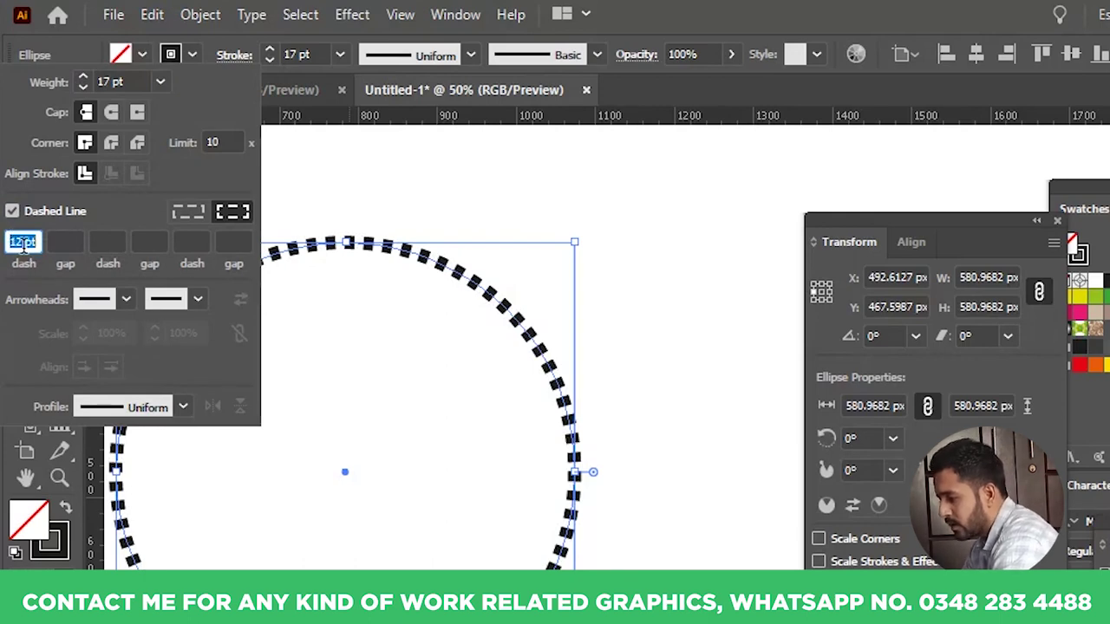
{"action": "key", "text": "Return"}
{"action": "key", "text": "Up"}
{"action": "key", "text": "Up"}
{"action": "key", "text": "Up"}
{"action": "key", "text": "Up"}
{"action": "key", "text": "Up"}
{"action": "key", "text": "Up"}
{"action": "key", "text": "Up"}
{"action": "key", "text": "Up"}
{"action": "key", "text": "Up"}
{"action": "key", "text": "Up"}
{"action": "key", "text": "Up"}
{"action": "key", "text": "Up"}
{"action": "key", "text": "Up"}
{"action": "key", "text": "Up"}
{"action": "key", "text": "Up"}
{"action": "key", "text": "Up"}
{"action": "key", "text": "Up"}
{"action": "key", "text": "Up"}
{"action": "key", "text": "Up"}
{"action": "key", "text": "Up"}
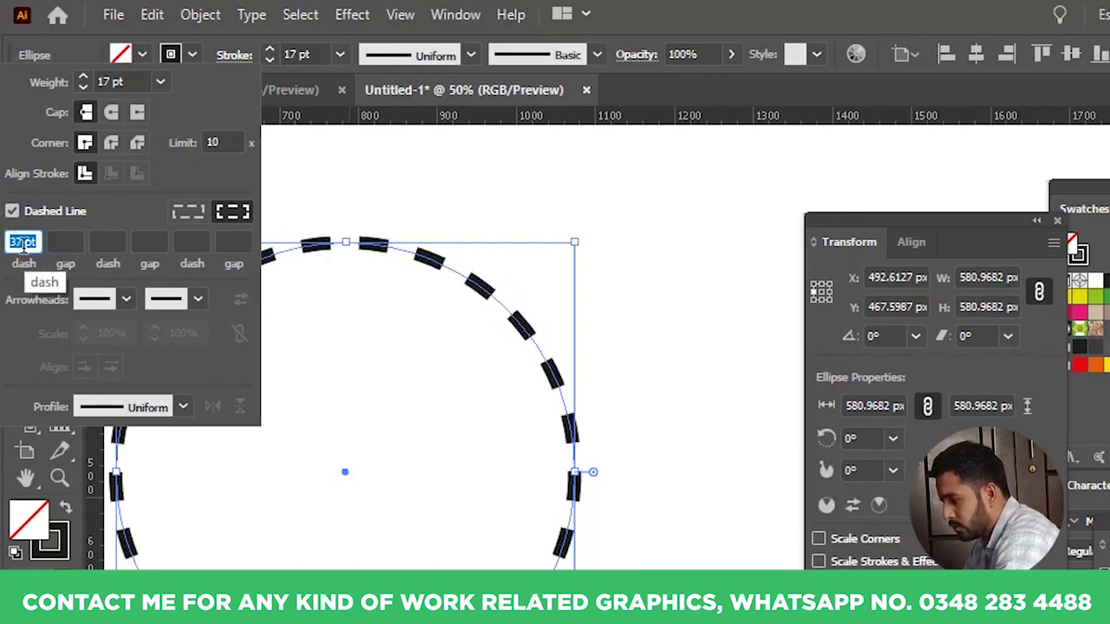
{"action": "key", "text": "Up"}
{"action": "key", "text": "Up"}
{"action": "key", "text": "Up"}
{"action": "key", "text": "Up"}
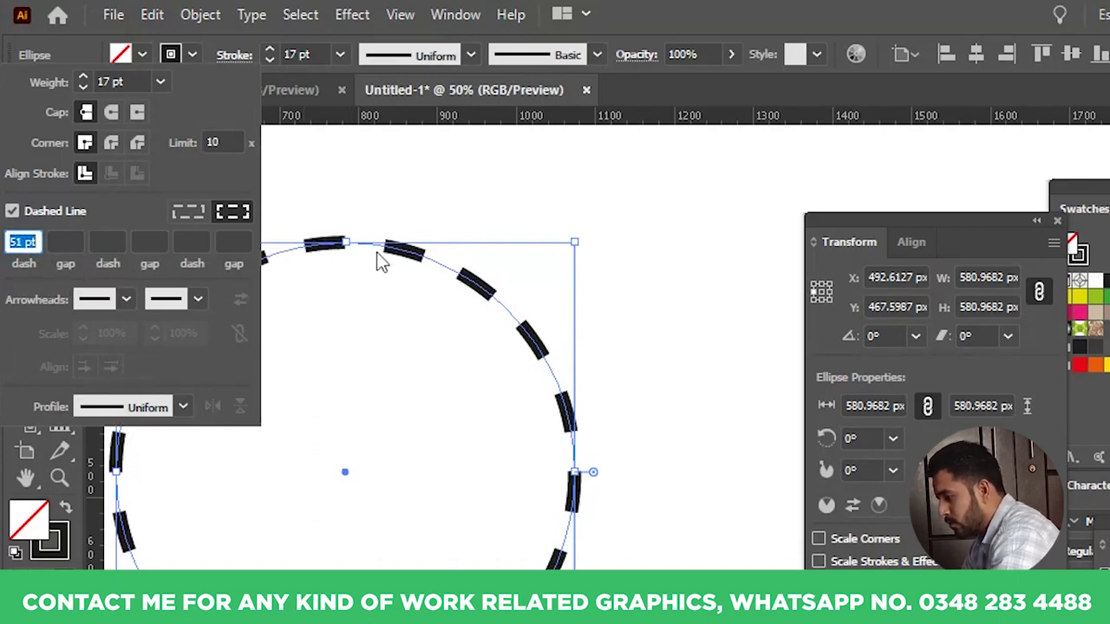
- Try a 77 pt first gap between the circle's dashes, and clear the gap value again
{"action": "left_click", "coordinate": [74, 242]}
{"action": "type", "text": "5"}
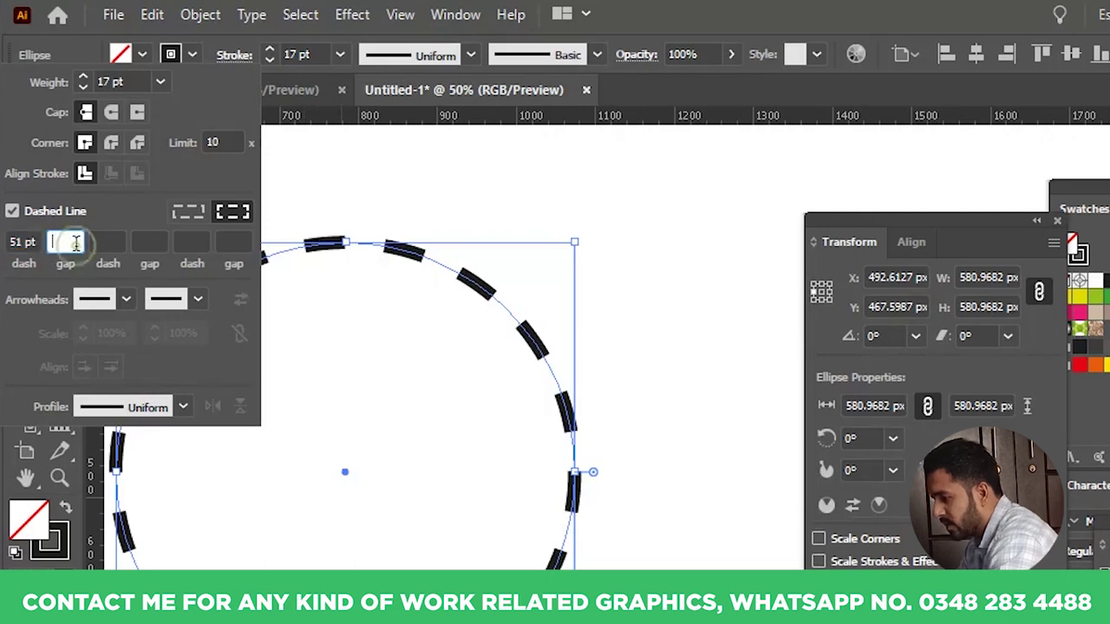
{"action": "key", "text": "Return"}
{"action": "scroll", "coordinate": [75, 242], "scroll_direction": "up", "scroll_amount": 20}
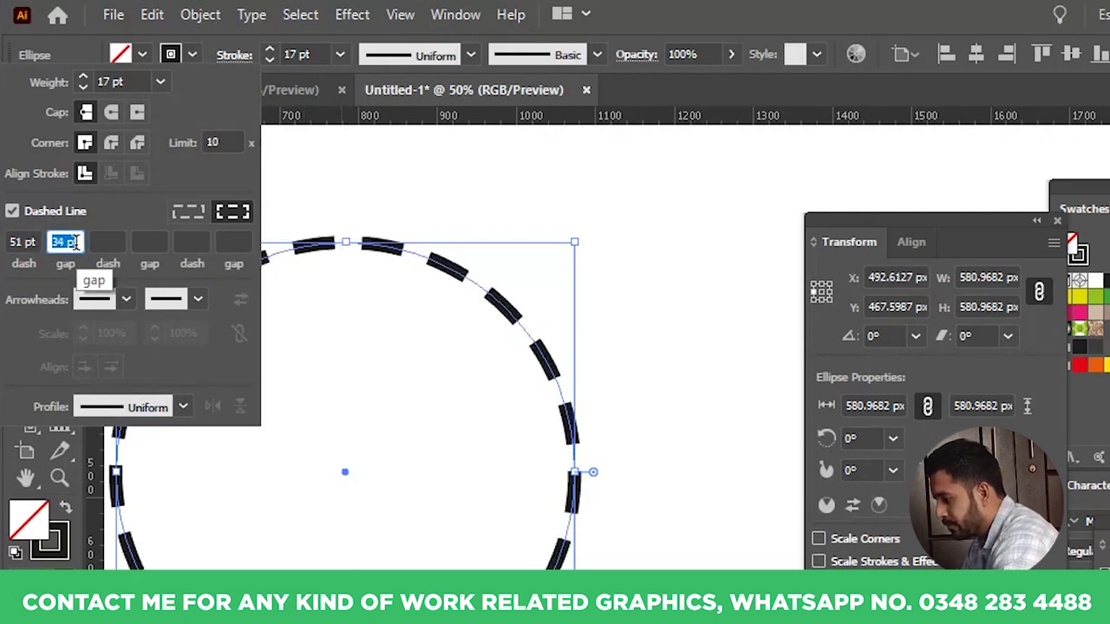
{"action": "scroll", "coordinate": [74, 242], "scroll_direction": "up", "scroll_amount": 20}
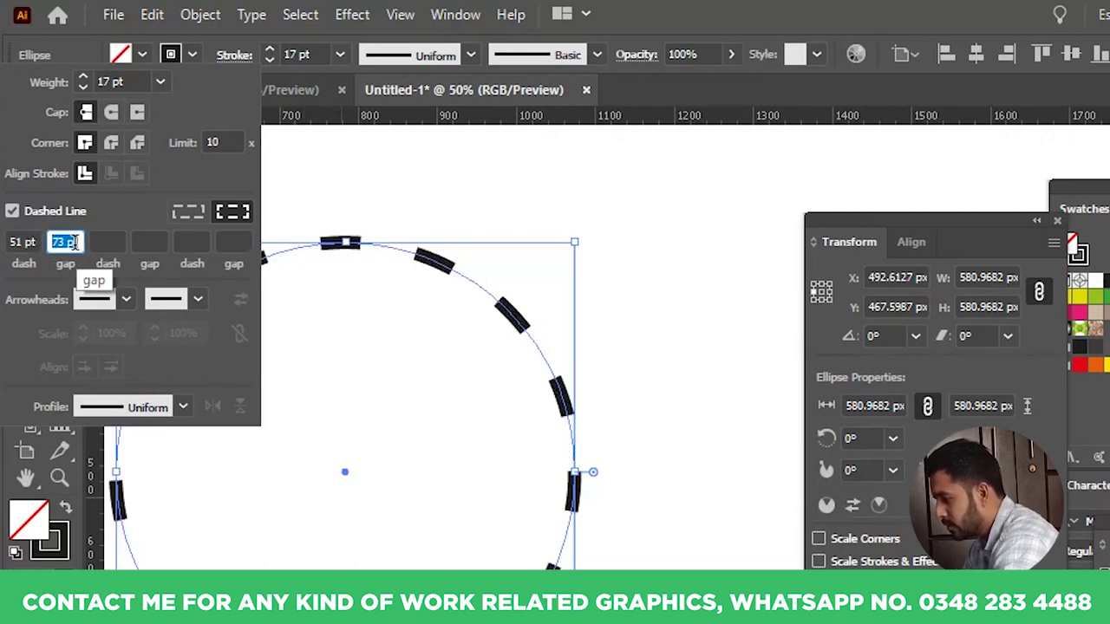
{"action": "scroll", "coordinate": [76, 242], "scroll_direction": "up", "scroll_amount": 4}
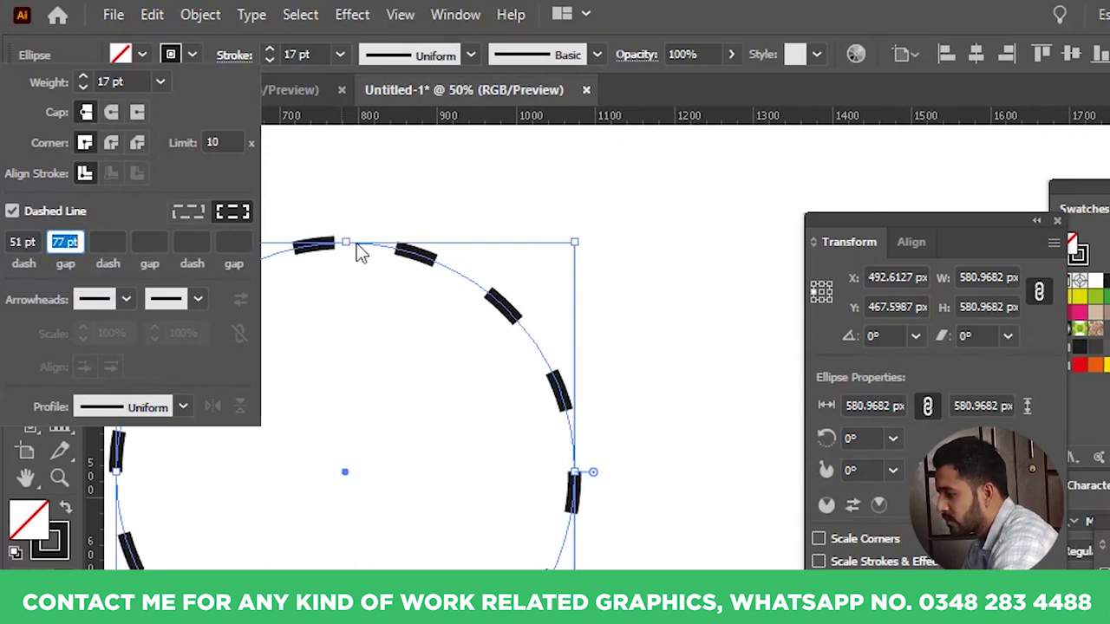
{"action": "key", "text": "BackSpace"}
- Set the first dash length of the circle's stroke to 65 pt
{"action": "left_click", "coordinate": [24, 242]}
{"action": "scroll", "coordinate": [24, 242], "scroll_direction": "up", "scroll_amount": 11}
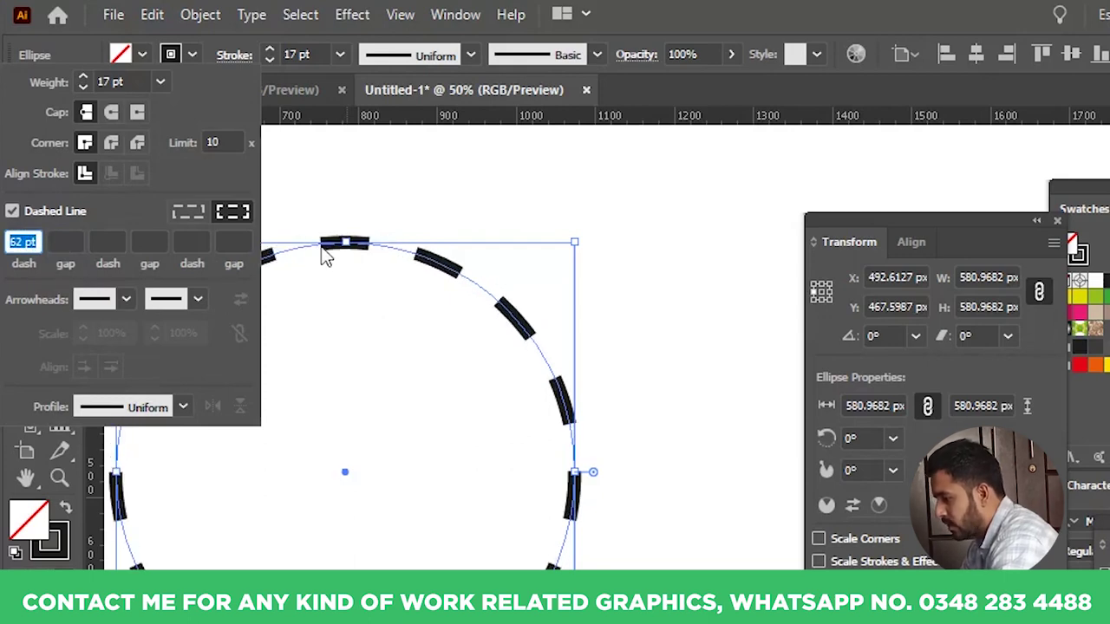
{"action": "scroll", "coordinate": [76, 241], "scroll_direction": "up", "scroll_amount": 3}
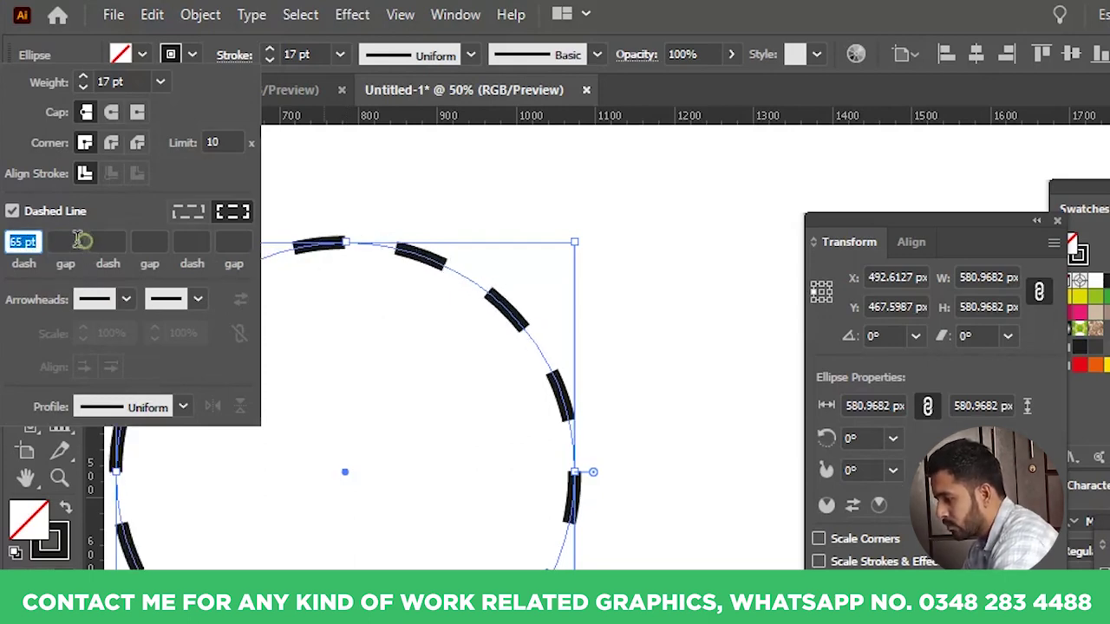
- Try a 95 pt first gap on the circle's dashed stroke, and remove that value again
{"action": "key", "text": "Tab"}
{"action": "scroll", "coordinate": [87, 241], "scroll_direction": "up", "scroll_amount": 10}
{"action": "key", "text": "BackSpace"}
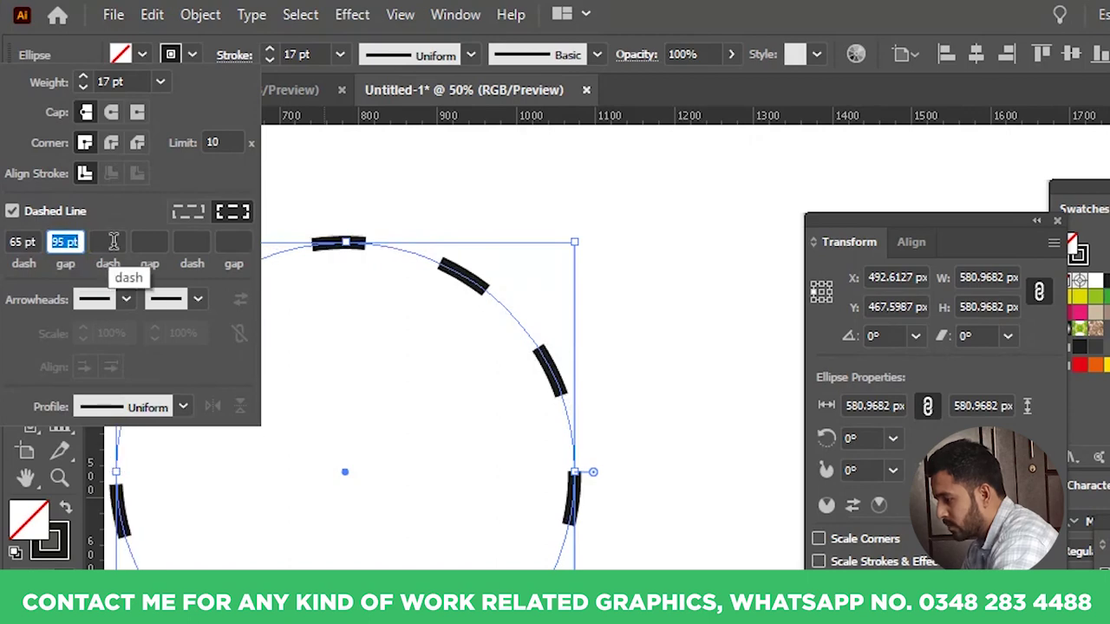
- Try a second dash of 13 pt and a third dash of 21 pt on the circle's stroke
{"action": "left_click", "coordinate": [106, 242]}
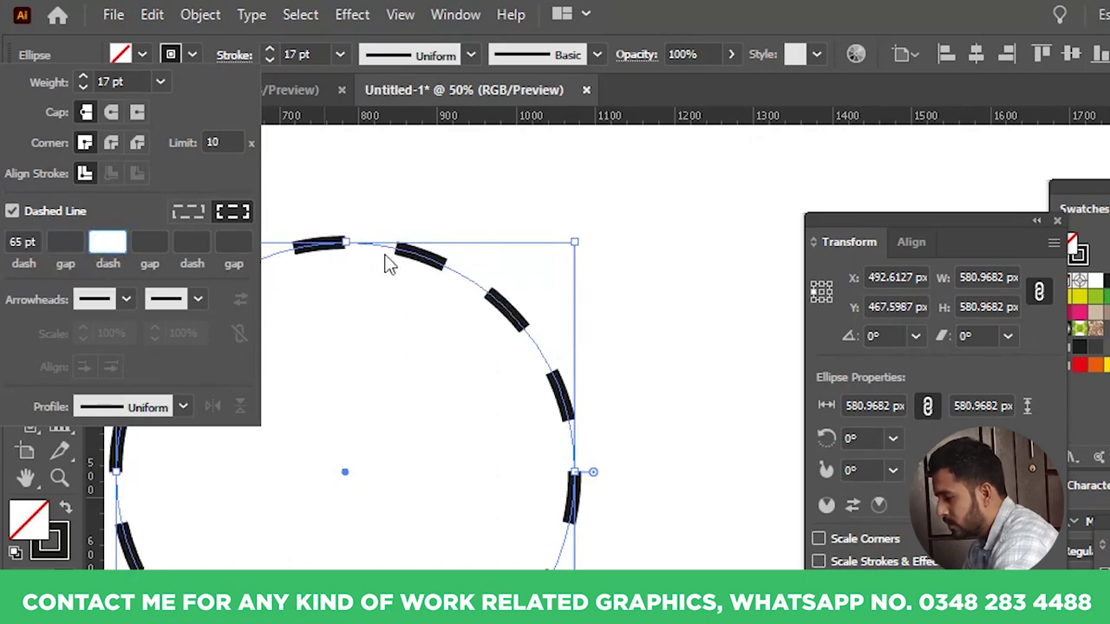
{"action": "scroll", "coordinate": [126, 242], "scroll_direction": "up", "scroll_amount": 13}
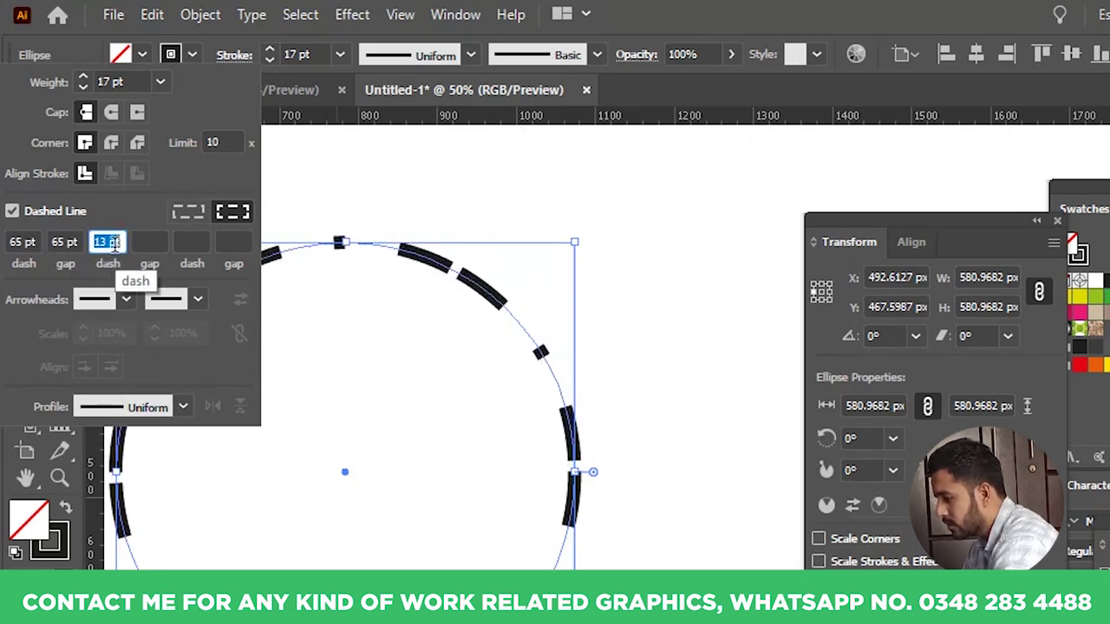
{"action": "left_click", "coordinate": [158, 242]}
{"action": "left_click", "coordinate": [196, 241]}
{"action": "scroll", "coordinate": [197, 240], "scroll_direction": "up", "scroll_amount": 10}
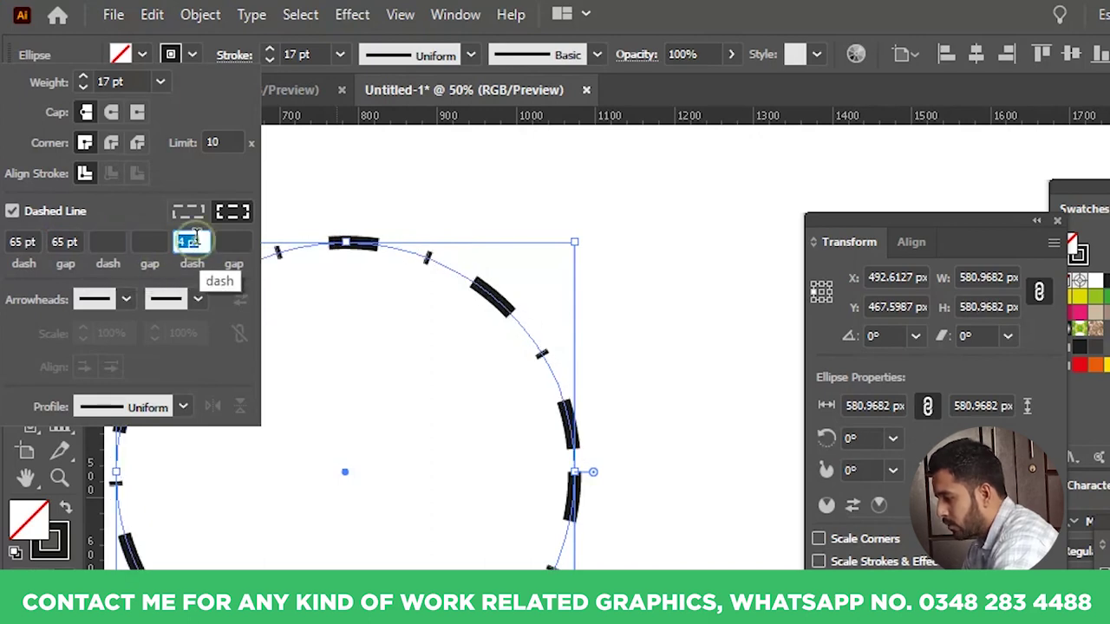
{"action": "scroll", "coordinate": [197, 240], "scroll_direction": "up", "scroll_amount": 11}
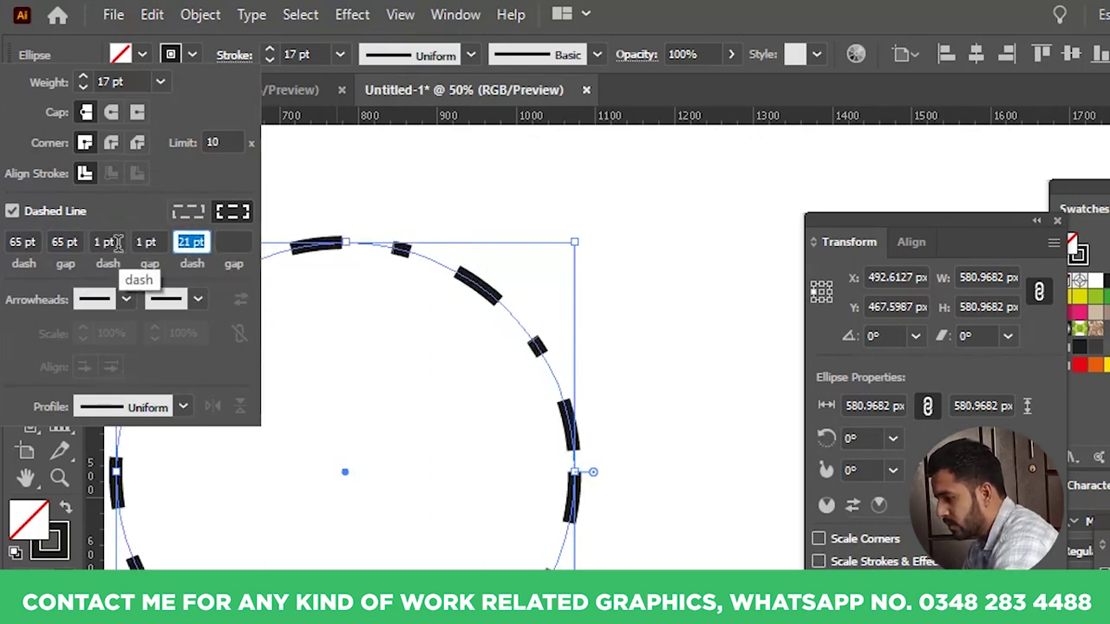
- Scale the dashed circle down to about 290 px and move it onto the artboard's left edge
{"action": "scroll", "coordinate": [414, 282], "scroll_direction": "down", "scroll_amount": 3}
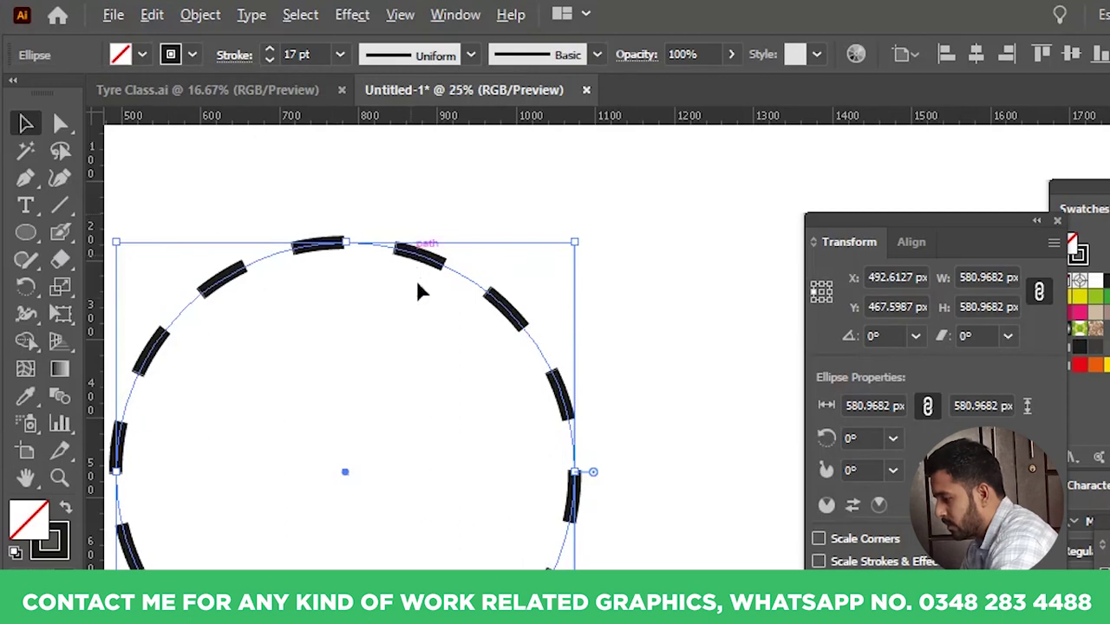
{"action": "left_click", "coordinate": [421, 390]}
{"action": "left_click", "coordinate": [463, 369]}
{"action": "left_click_drag", "start_coordinate": [468, 260], "coordinate": [382, 347]}
{"action": "left_click_drag", "start_coordinate": [359, 392], "coordinate": [189, 412]}
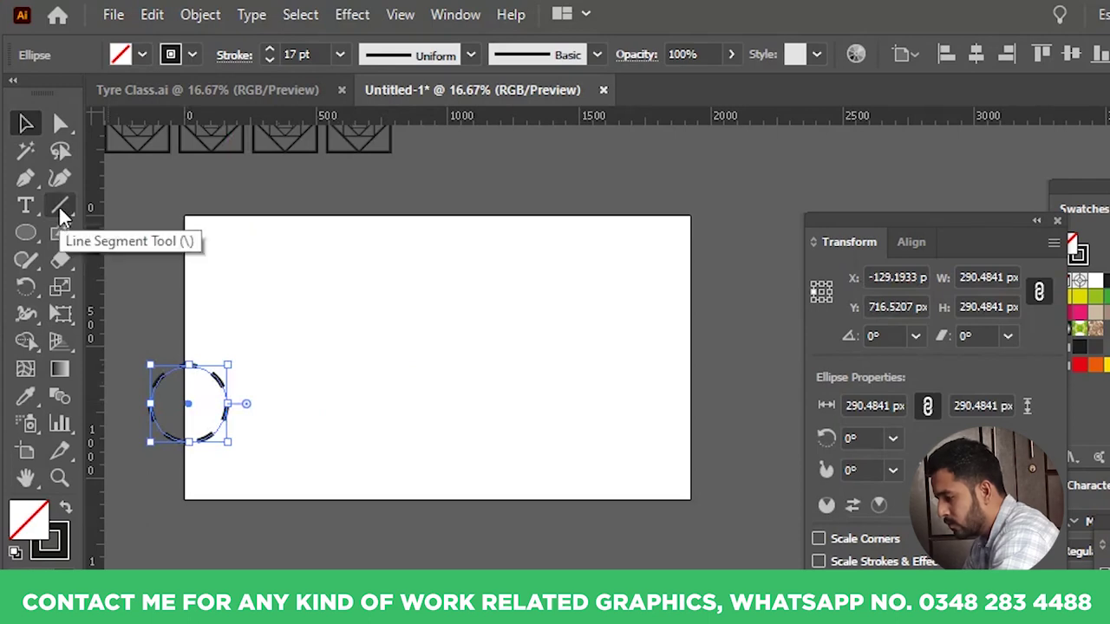
- Draw a straight horizontal line about 756 px long in the upper part of the artboard with the Pen tool
{"action": "left_click", "coordinate": [60, 206]}
{"action": "left_click", "coordinate": [26, 180]}
{"action": "left_click", "coordinate": [339, 277]}
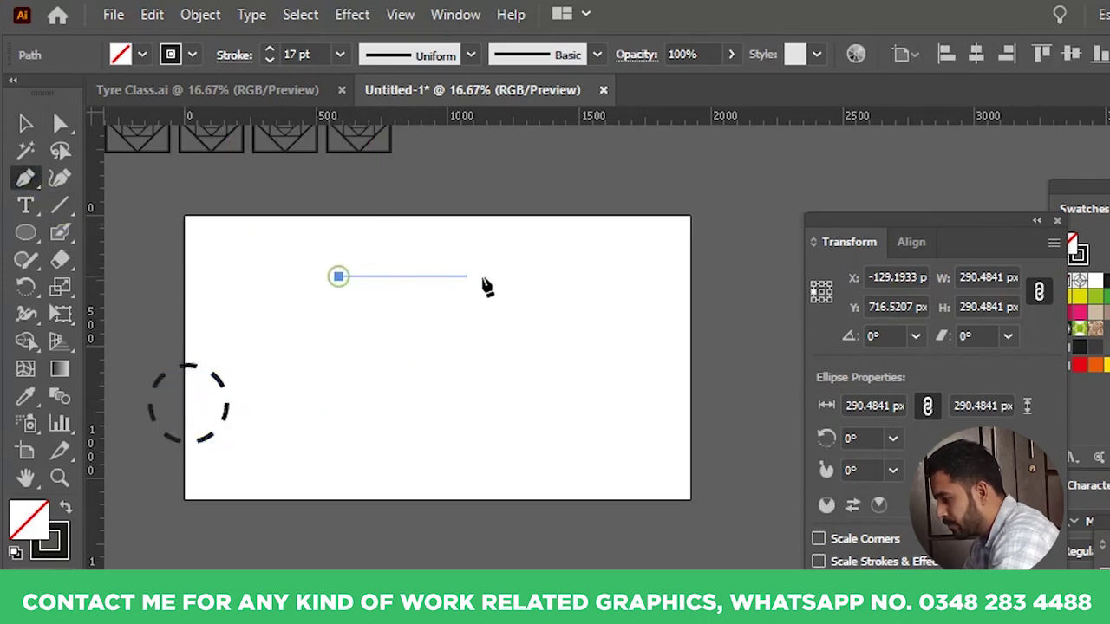
{"action": "left_click", "coordinate": [539, 277]}
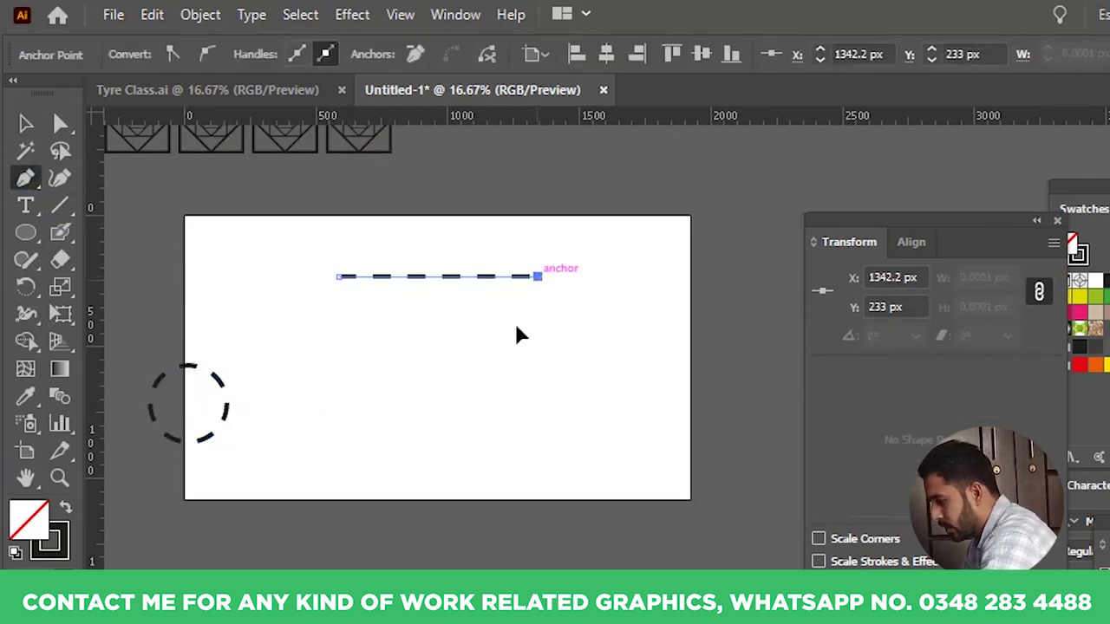
{"action": "key", "text": "v"}
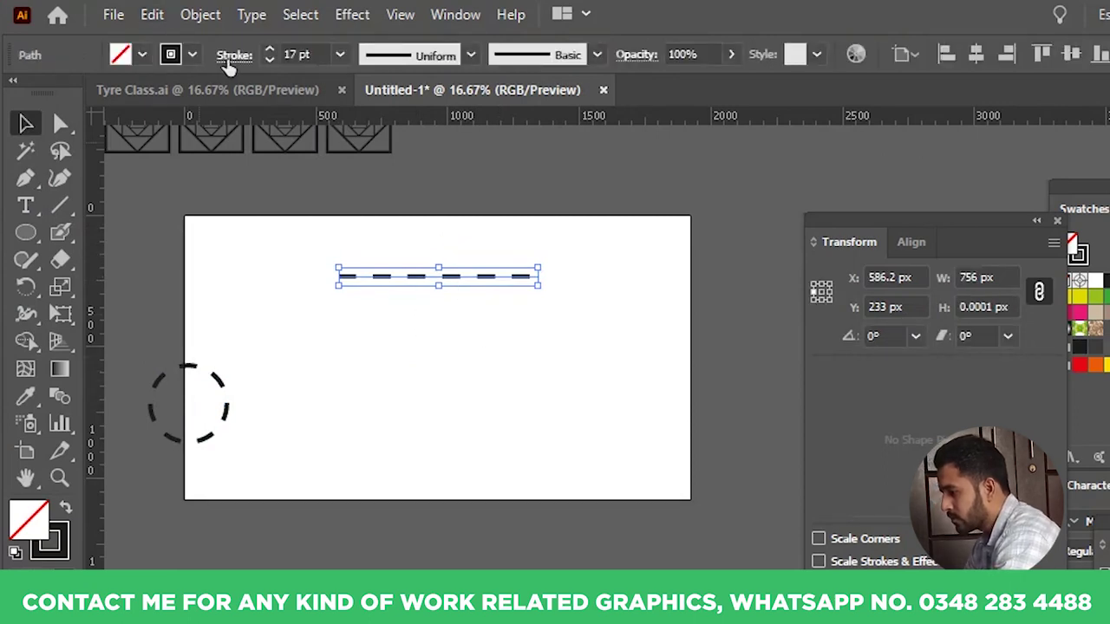
- Turn off Dashed Line on the horizontal line's stroke and deselect the line
{"action": "left_click", "coordinate": [231, 55]}
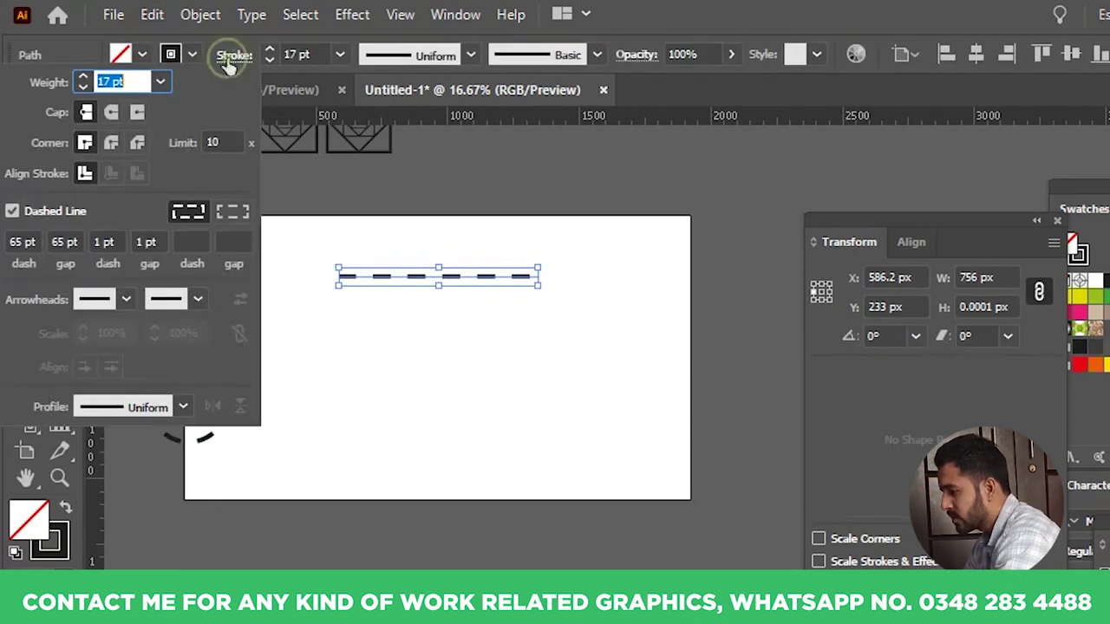
{"action": "left_click", "coordinate": [12, 211]}
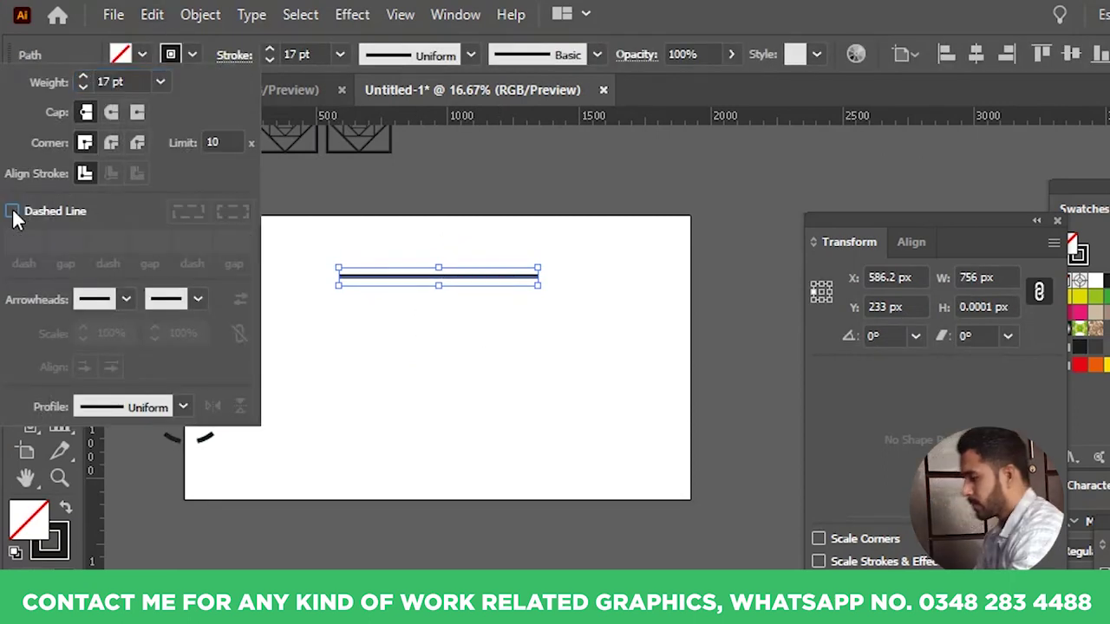
{"action": "left_click", "coordinate": [445, 383]}
{"action": "scroll", "coordinate": [370, 266], "scroll_direction": "up", "scroll_amount": 3}
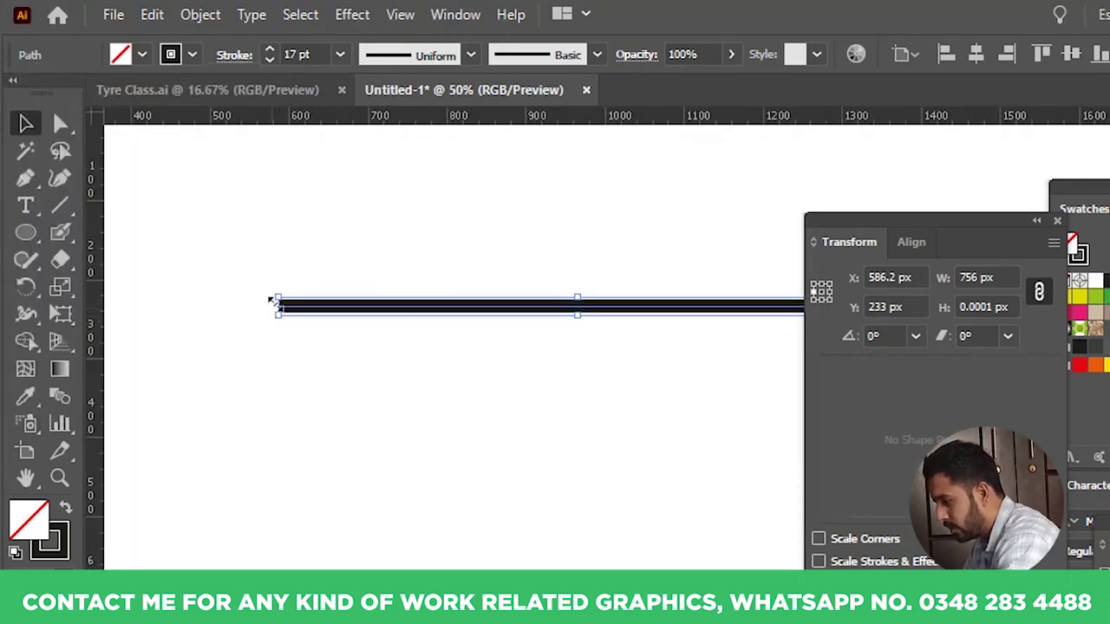
{"action": "left_click", "coordinate": [291, 346]}
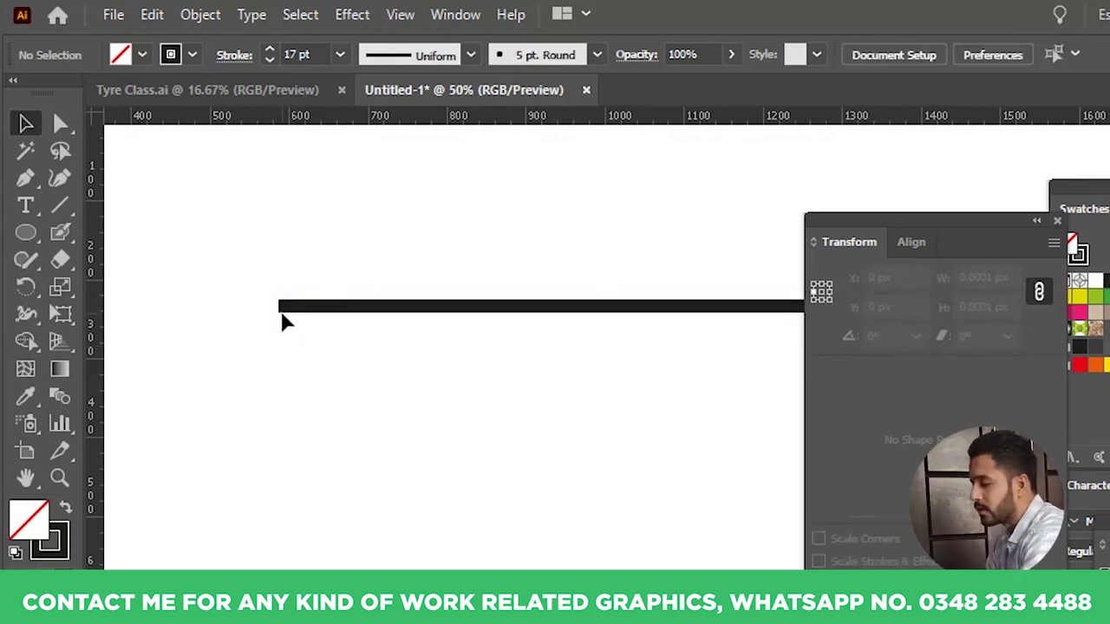
- Compare the round and projecting caps on the horizontal line's stroke, and leave it set to Round Cap
{"action": "left_click_drag", "start_coordinate": [451, 280], "coordinate": [386, 378]}
{"action": "left_click", "coordinate": [232, 56]}
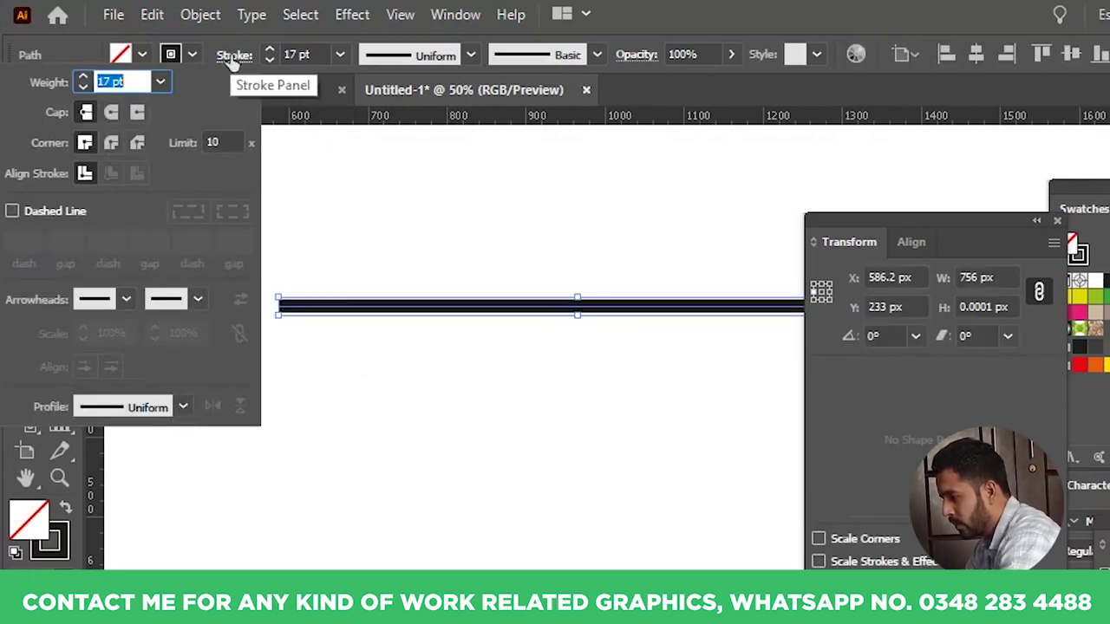
{"action": "left_click", "coordinate": [112, 112]}
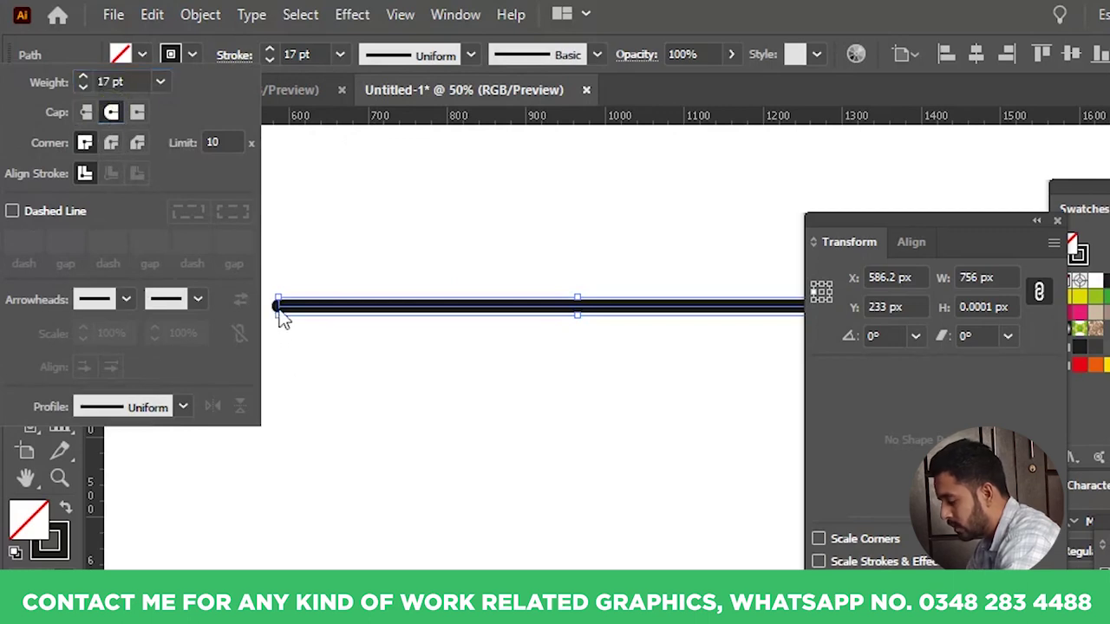
{"action": "left_click", "coordinate": [139, 111]}
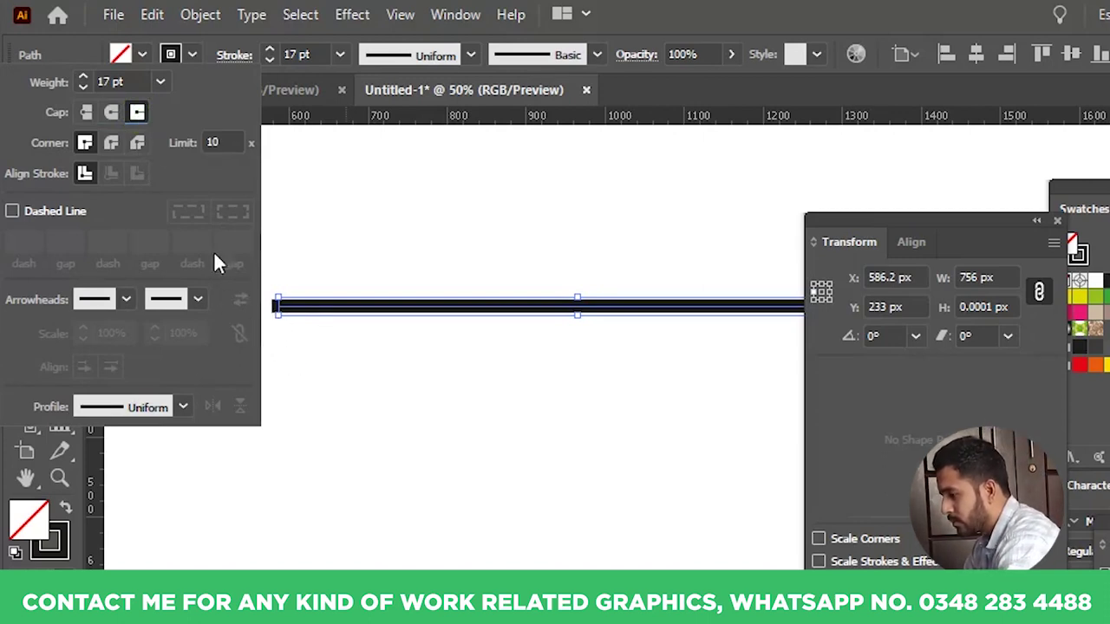
{"action": "left_click", "coordinate": [111, 114]}
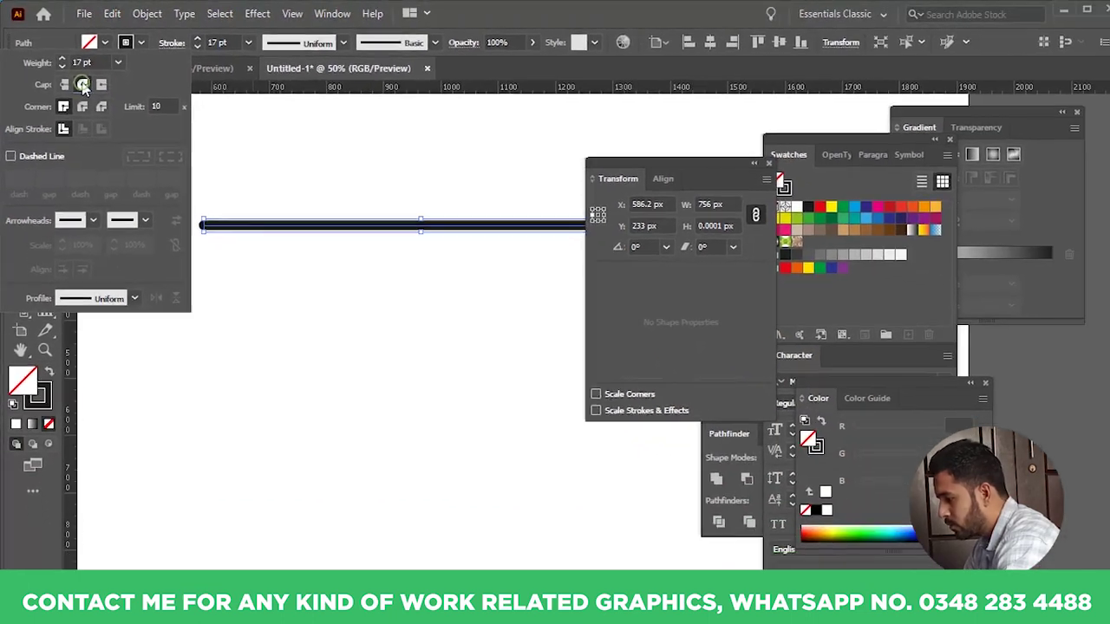
{"action": "left_click", "coordinate": [275, 342]}
{"action": "scroll", "coordinate": [303, 313], "scroll_direction": "down", "scroll_amount": 2}
{"action": "left_click_drag", "start_coordinate": [339, 338], "coordinate": [327, 265]}
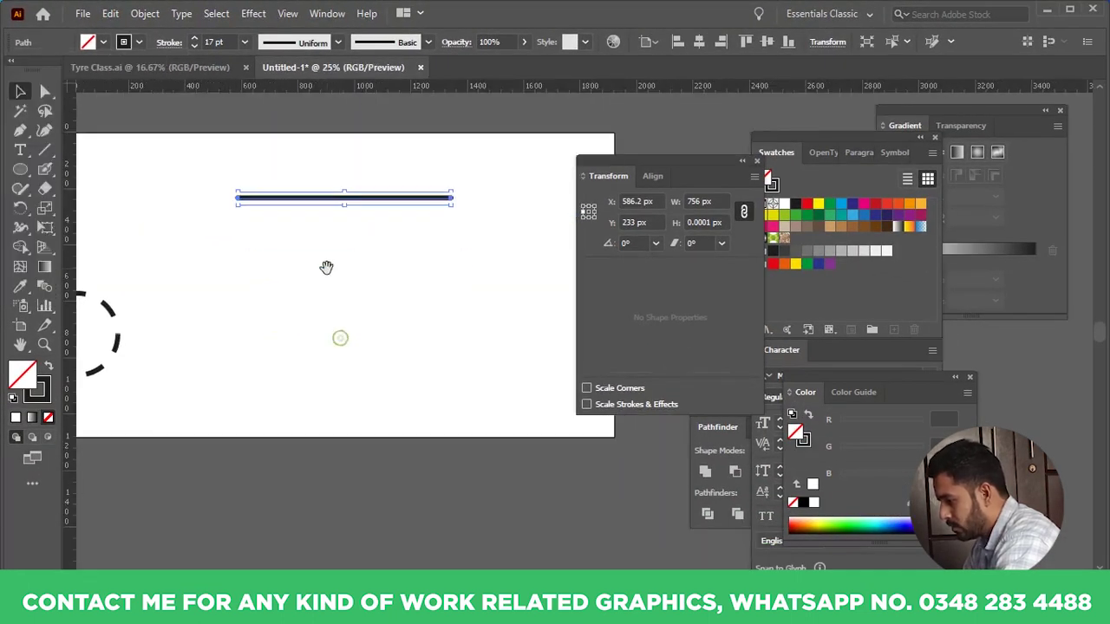